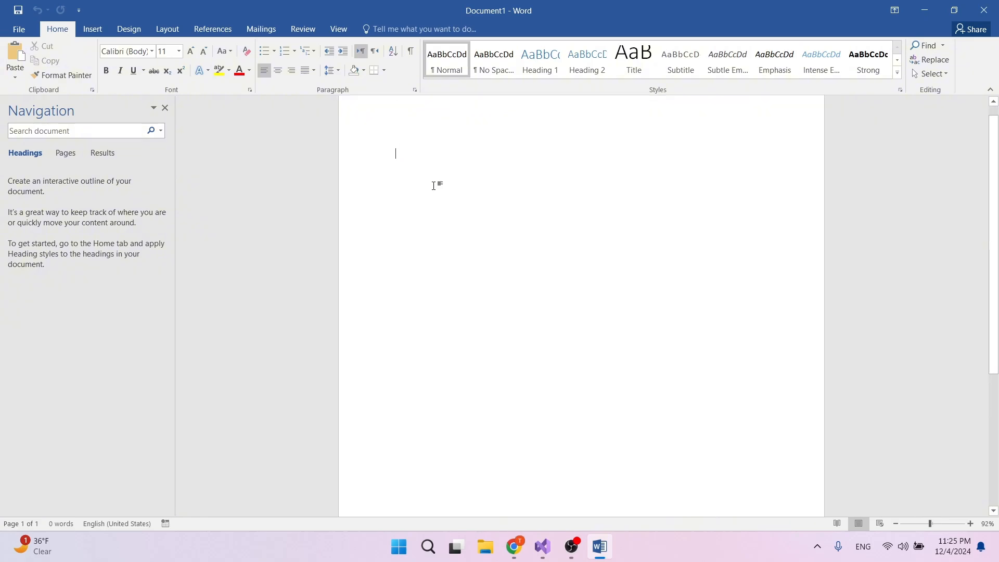
- Reduce the zoom level of the blank document to 81%
{"action": "left_click", "coordinate": [922, 523]}
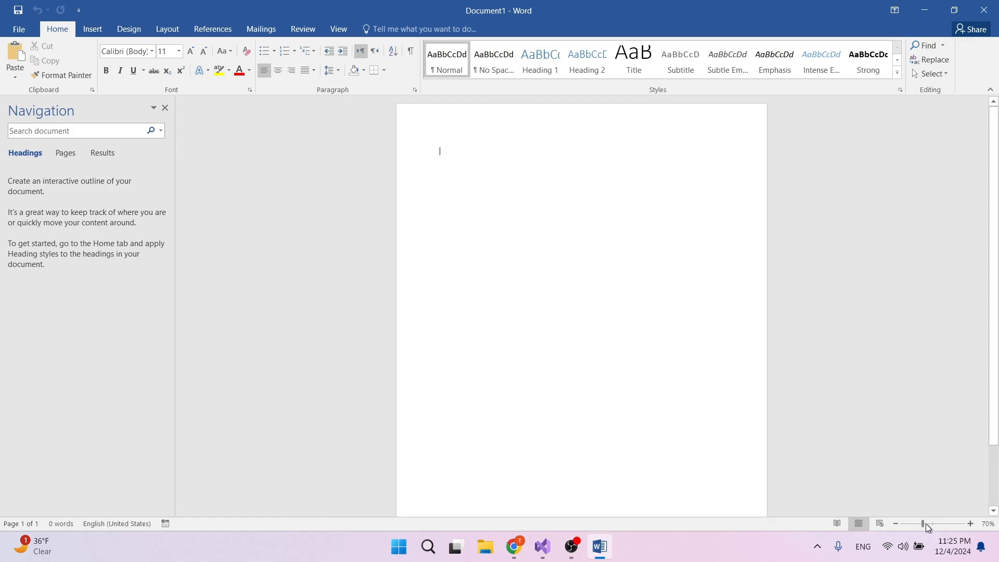
{"action": "left_click", "coordinate": [925, 523]}
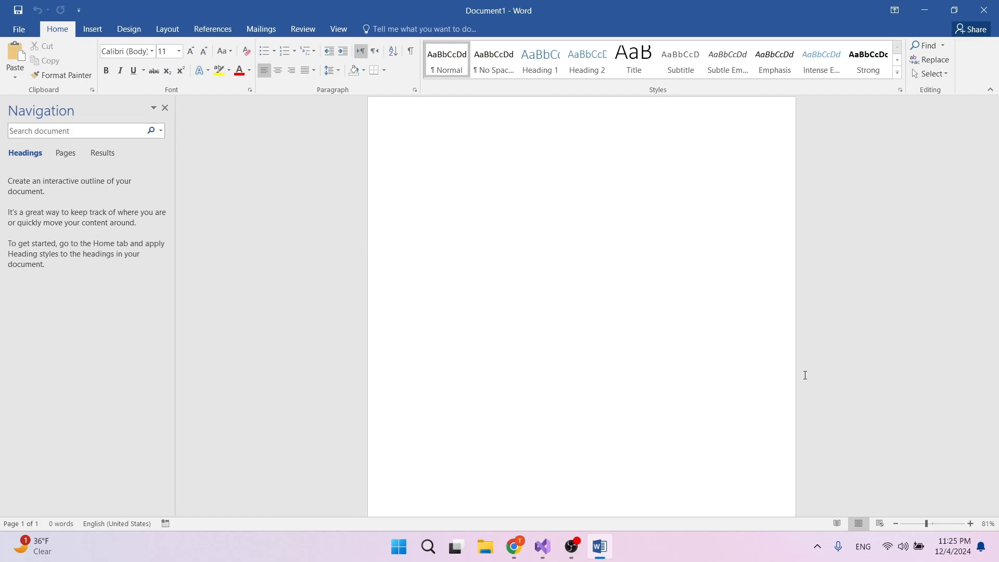
{"action": "scroll", "coordinate": [634, 320], "scroll_direction": "down", "scroll_amount": 1}
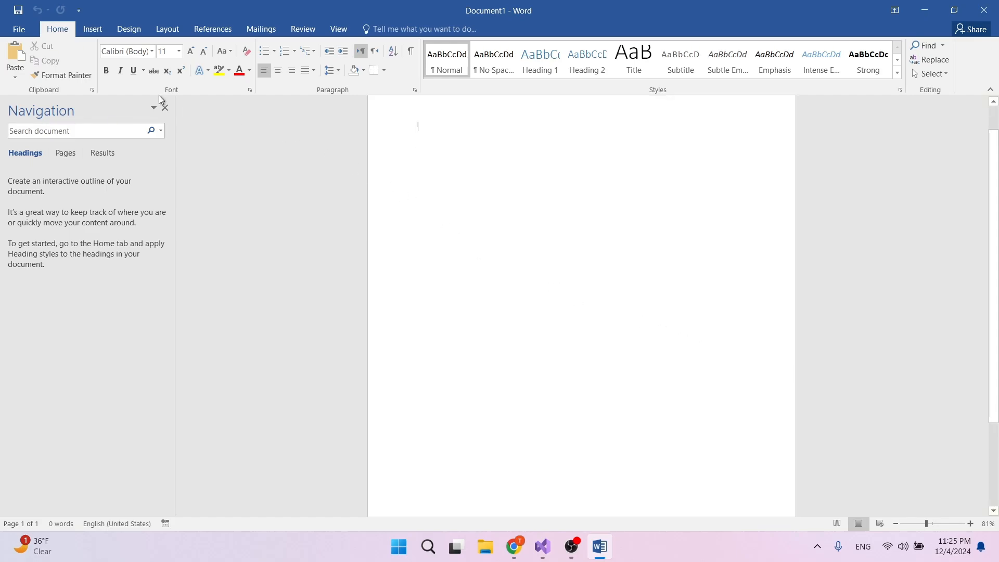
- Insert the built-in Filigree cover page into the blank document and look over its layout
{"action": "left_click", "coordinate": [91, 30]}
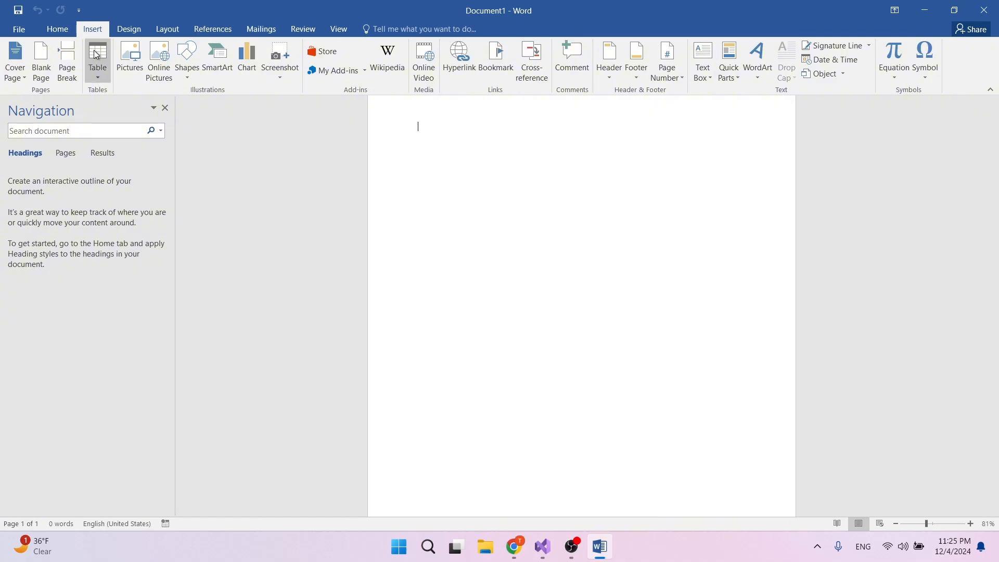
{"action": "left_click", "coordinate": [18, 81]}
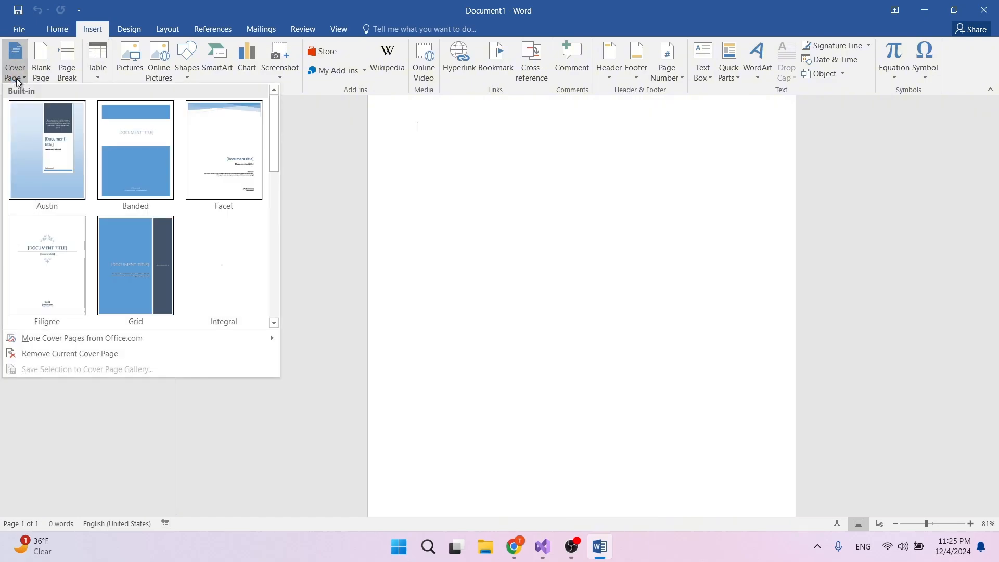
{"action": "key", "text": "ctrl+f"}
{"action": "left_click", "coordinate": [53, 31]}
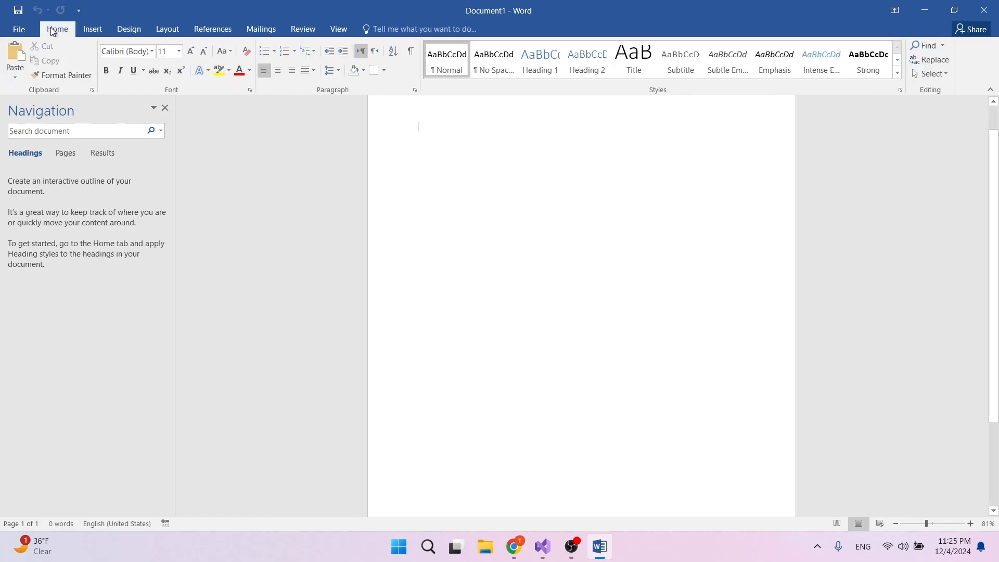
{"action": "left_click", "coordinate": [88, 32]}
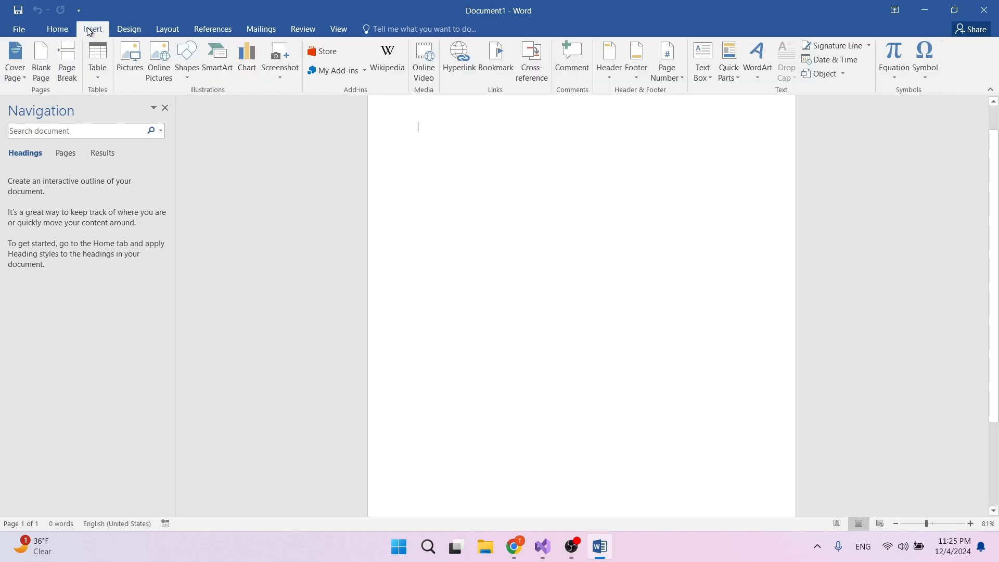
{"action": "left_click", "coordinate": [17, 77]}
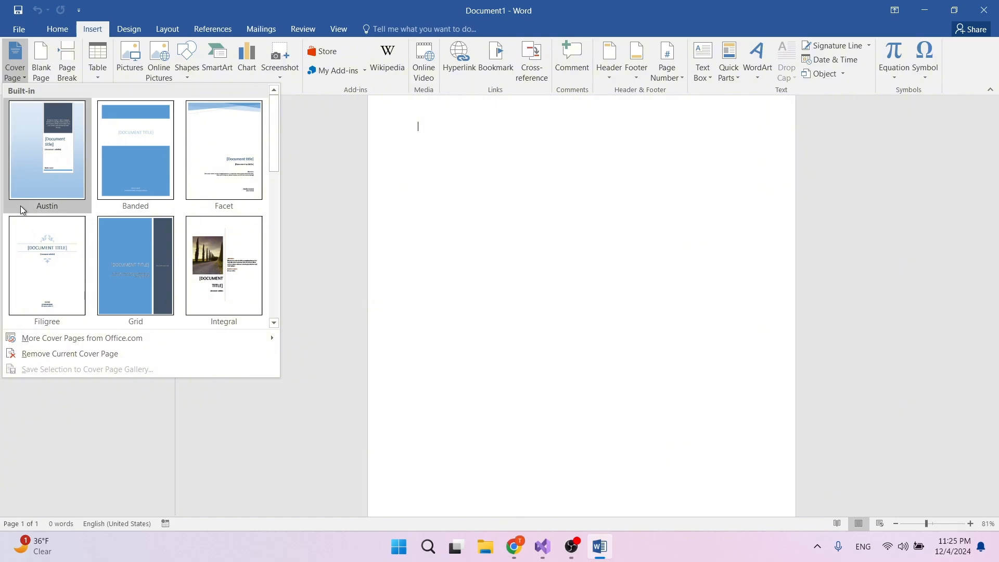
{"action": "left_click", "coordinate": [53, 265]}
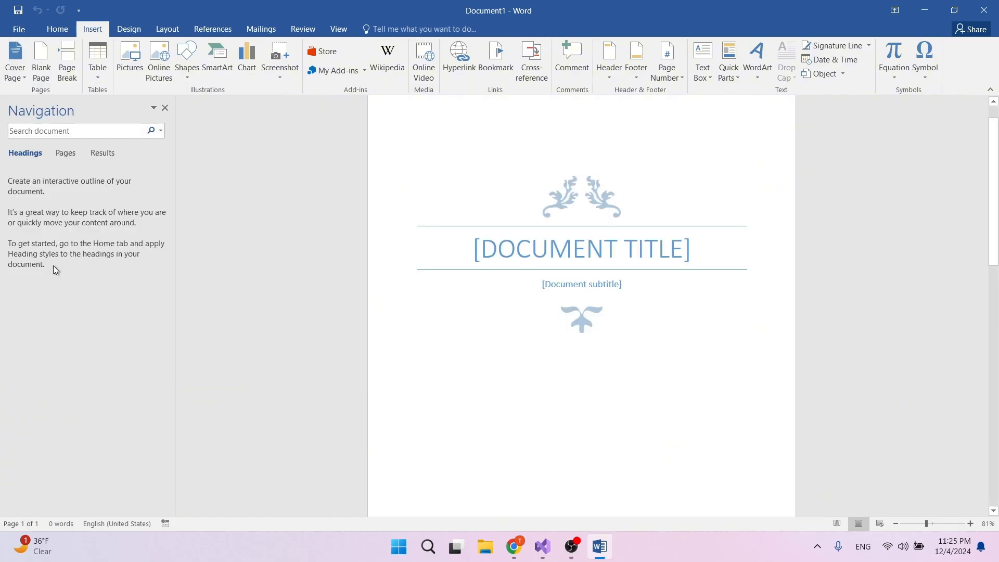
{"action": "scroll", "coordinate": [595, 303], "scroll_direction": "down", "scroll_amount": 5}
{"action": "scroll", "coordinate": [595, 303], "scroll_direction": "down", "scroll_amount": 3}
{"action": "scroll", "coordinate": [594, 303], "scroll_direction": "up", "scroll_amount": 6}
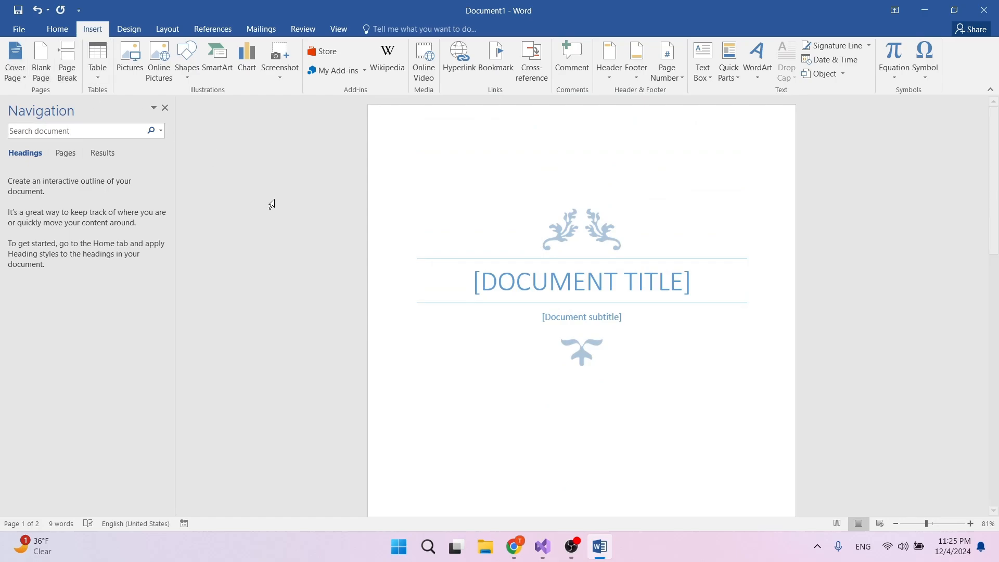
- Fill the cover page's title placeholder with the sample text "SDJSHDG" and select the date placeholder near the page's lower edge
{"action": "left_click", "coordinate": [648, 284]}
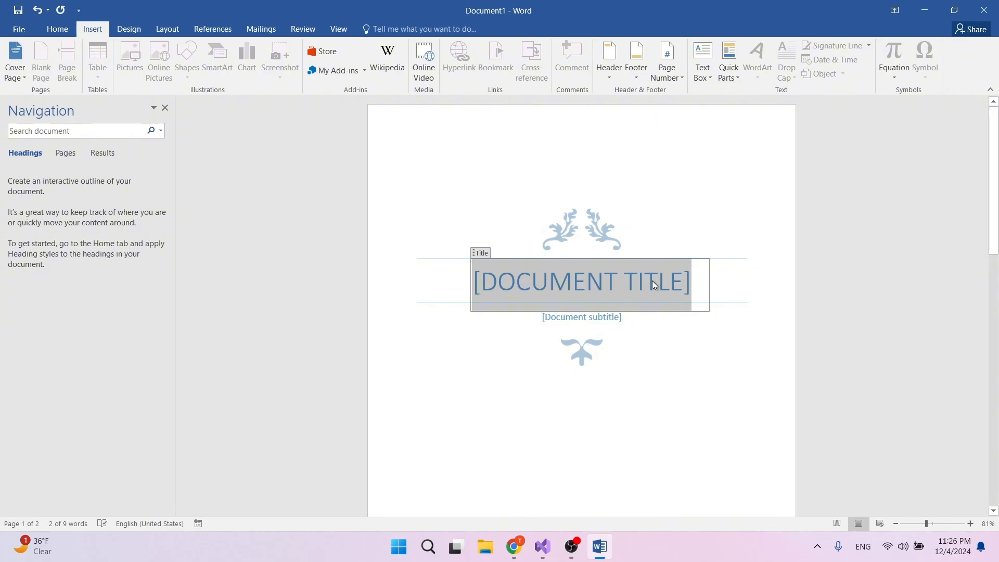
{"action": "type", "text": "SDJSHDG"}
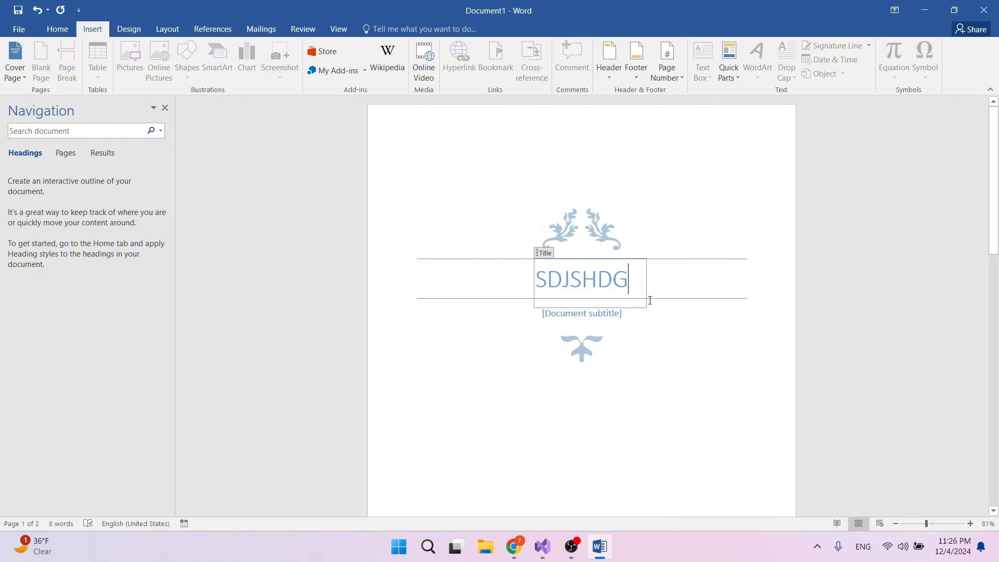
{"action": "scroll", "coordinate": [607, 346], "scroll_direction": "down", "scroll_amount": 3}
{"action": "left_click", "coordinate": [589, 436]}
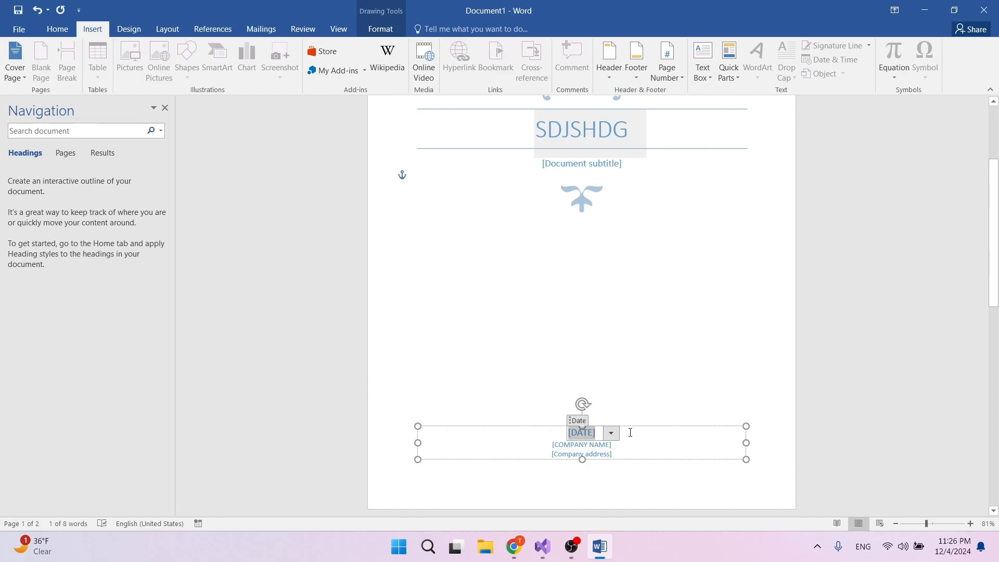
{"action": "scroll", "coordinate": [624, 317], "scroll_direction": "up", "scroll_amount": 3}
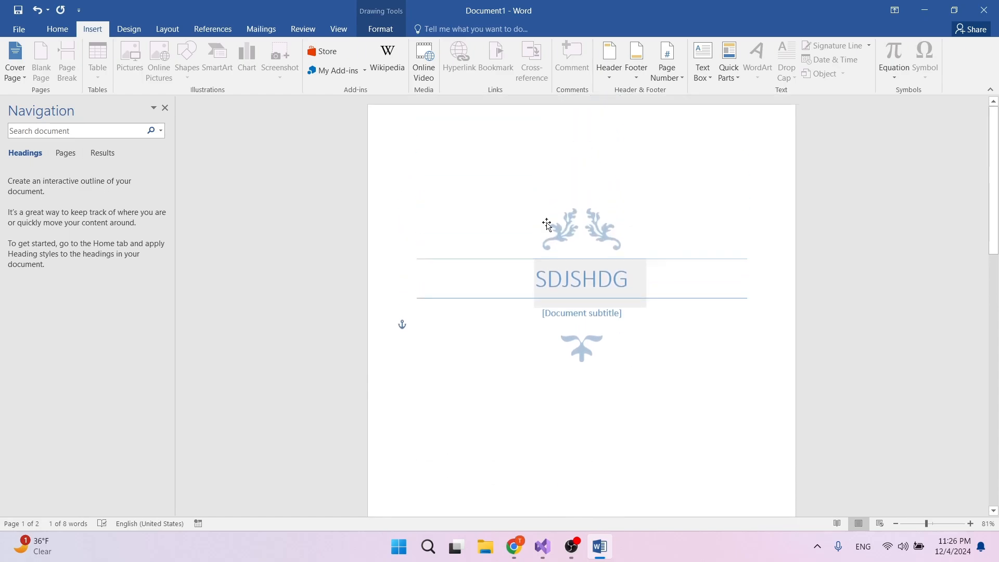
{"action": "scroll", "coordinate": [637, 261], "scroll_direction": "down", "scroll_amount": 4}
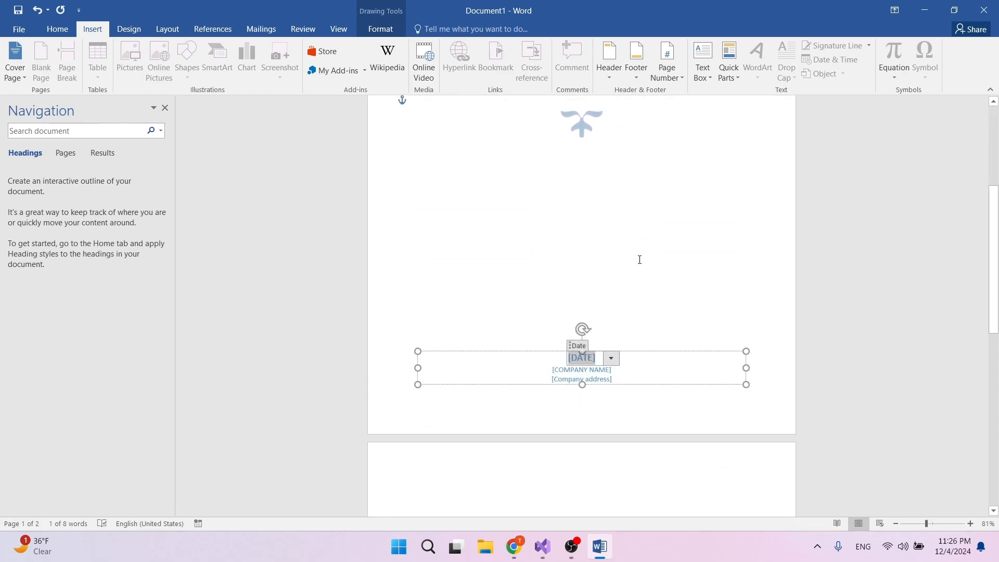
{"action": "scroll", "coordinate": [640, 259], "scroll_direction": "up", "scroll_amount": 3}
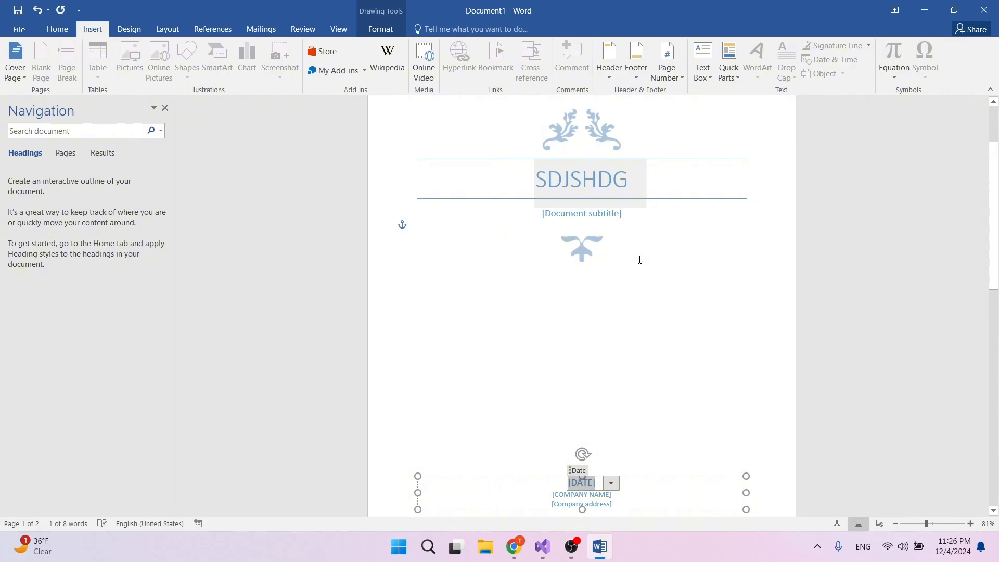
- Undo the sample title text and the cover page insertion
{"action": "key", "text": "ctrl+z"}
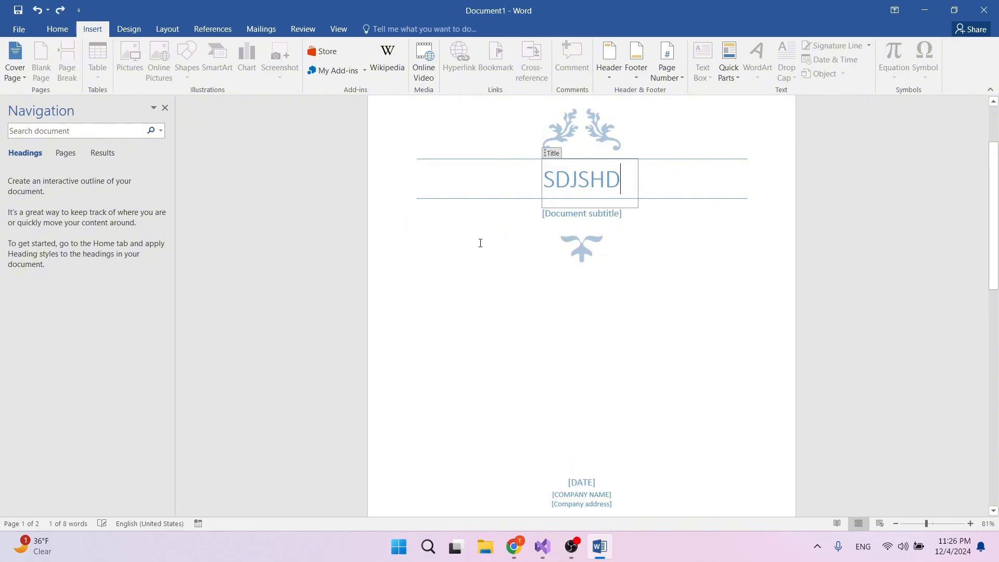
{"action": "key", "text": "ctrl+z"}
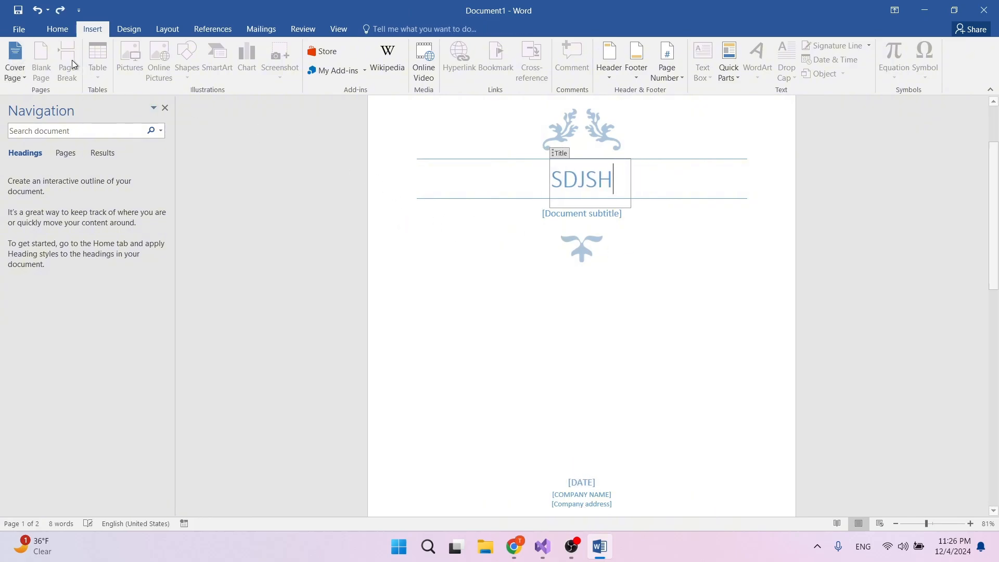
{"action": "left_click", "coordinate": [35, 11]}
{"action": "left_click", "coordinate": [35, 11]}
{"action": "left_click", "coordinate": [35, 12]}
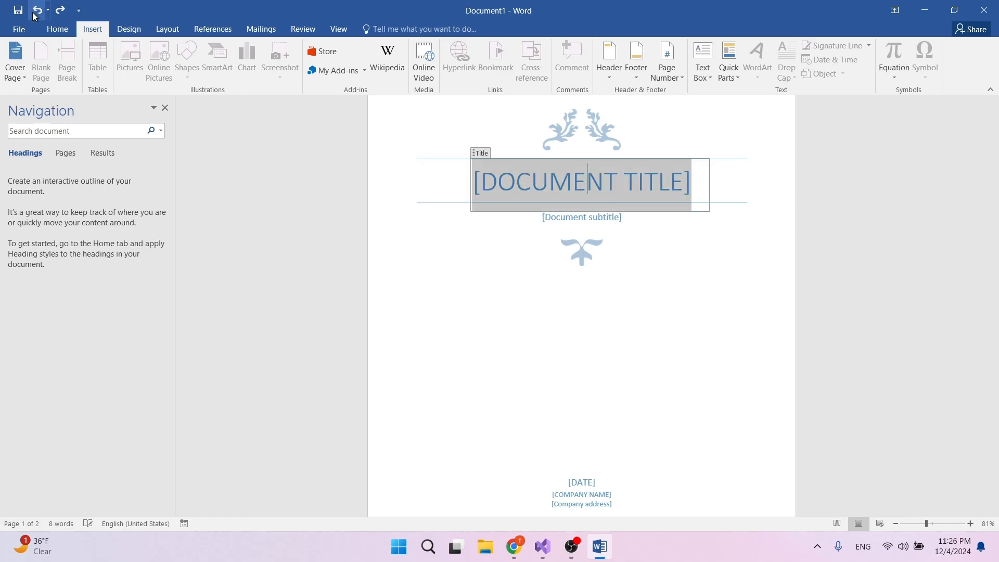
{"action": "left_click", "coordinate": [35, 12]}
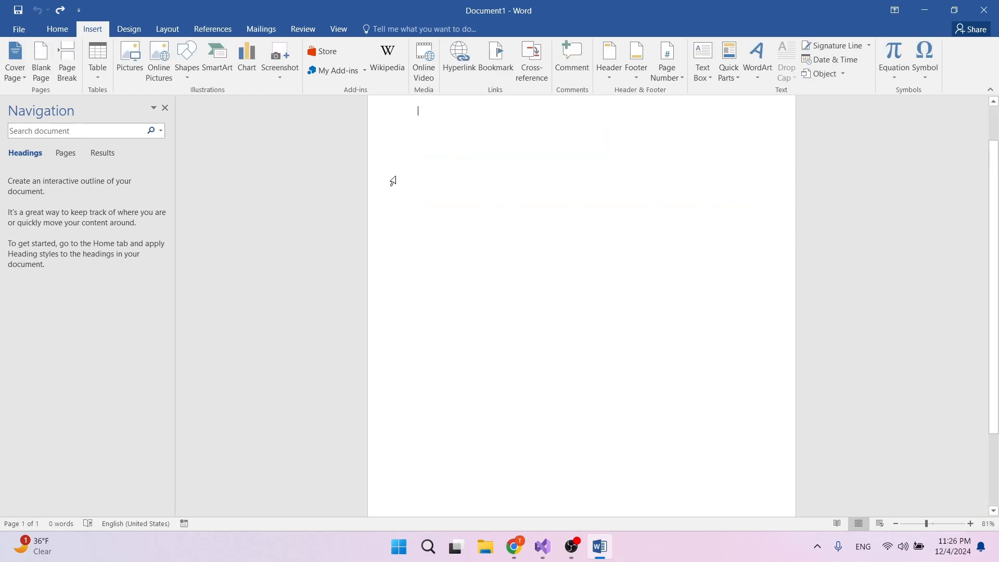
{"action": "scroll", "coordinate": [631, 225], "scroll_direction": "up", "scroll_amount": 1}
{"action": "left_click", "coordinate": [56, 31]}
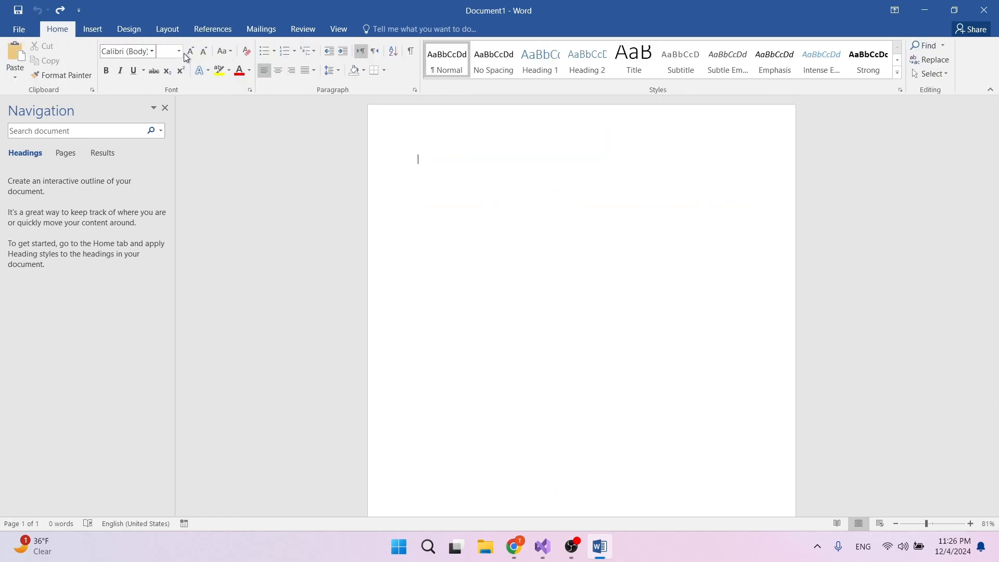
{"action": "scroll", "coordinate": [685, 250], "scroll_direction": "down", "scroll_amount": 1}
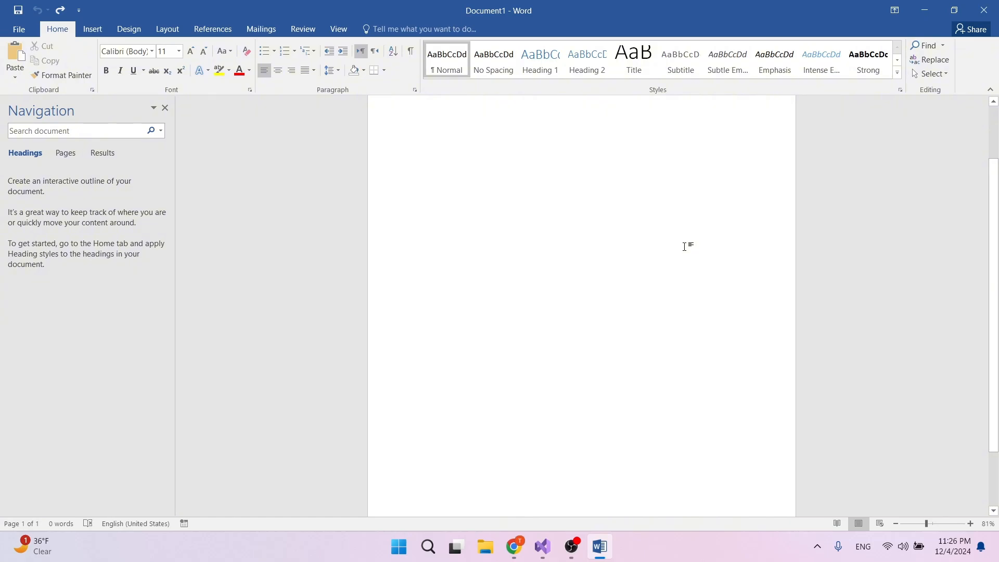
{"action": "scroll", "coordinate": [684, 246], "scroll_direction": "up", "scroll_amount": 1}
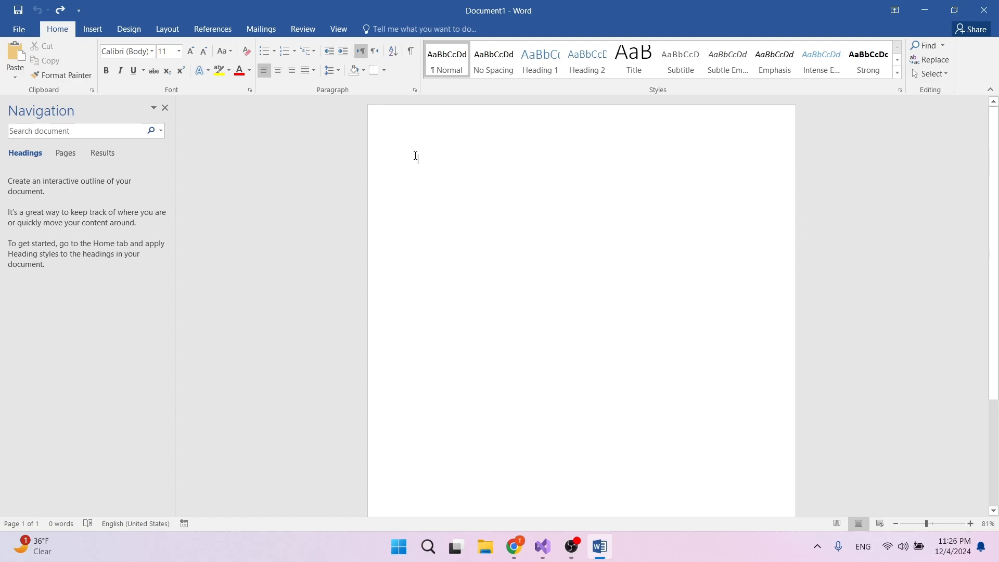
{"action": "scroll", "coordinate": [549, 230], "scroll_direction": "down", "scroll_amount": 3}
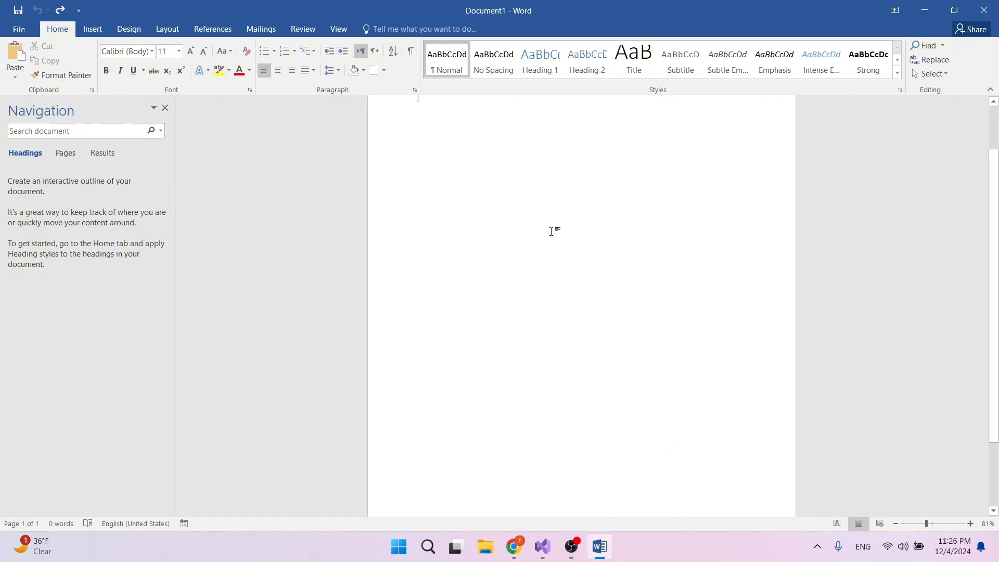
{"action": "left_click_drag", "start_coordinate": [399, 199], "coordinate": [691, 199]}
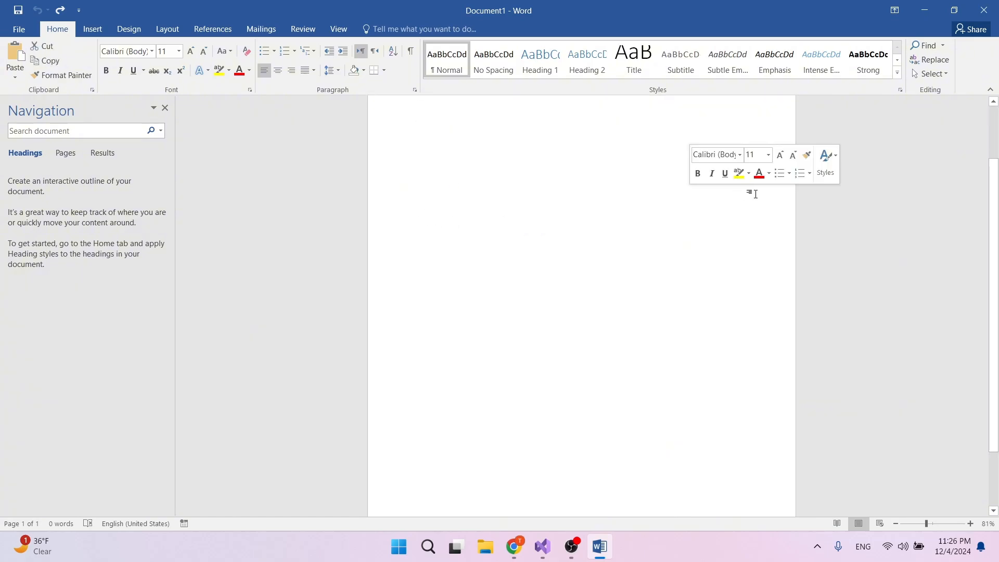
{"action": "left_click", "coordinate": [484, 180]}
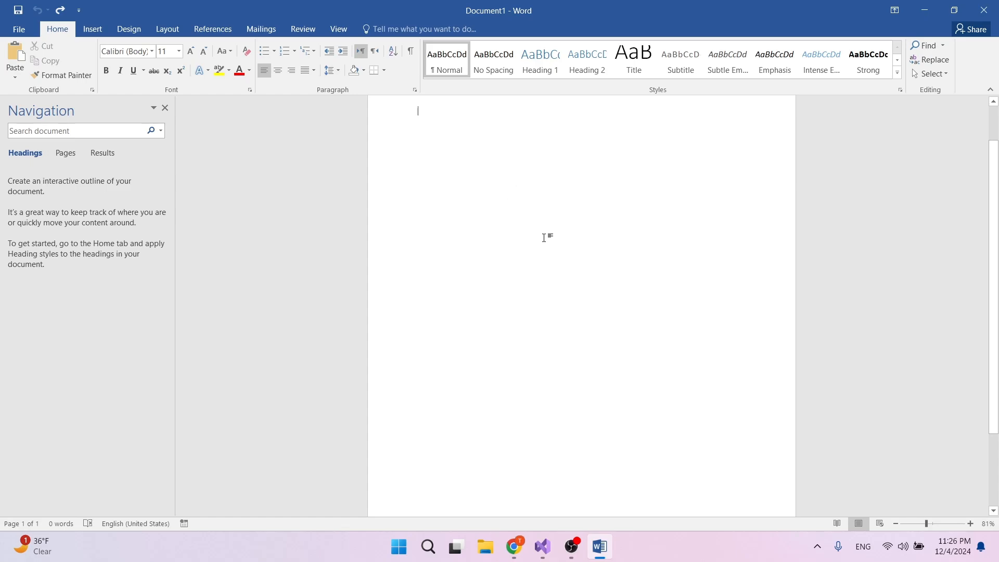
{"action": "scroll", "coordinate": [562, 249], "scroll_direction": "down", "scroll_amount": 3}
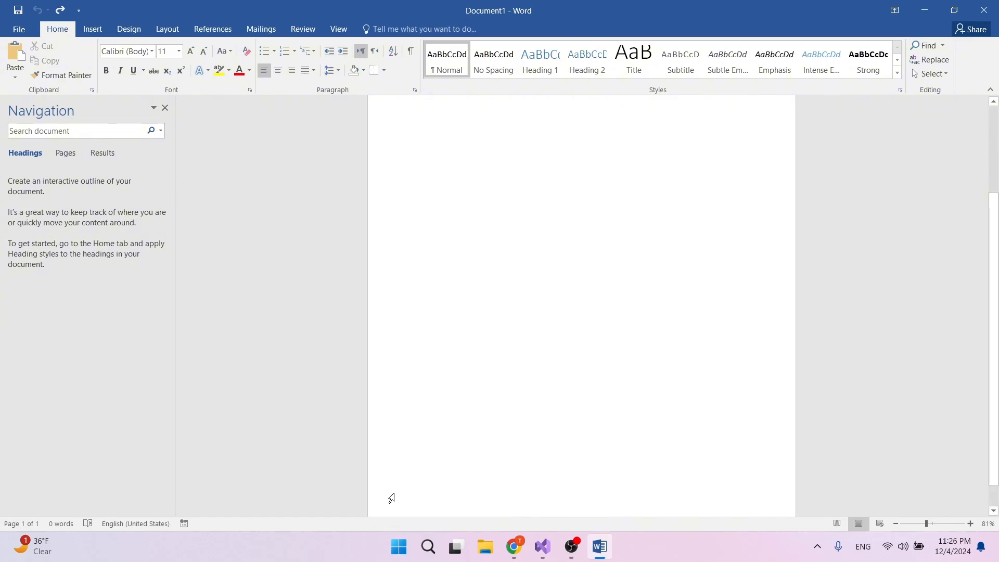
{"action": "scroll", "coordinate": [591, 346], "scroll_direction": "up", "scroll_amount": 5}
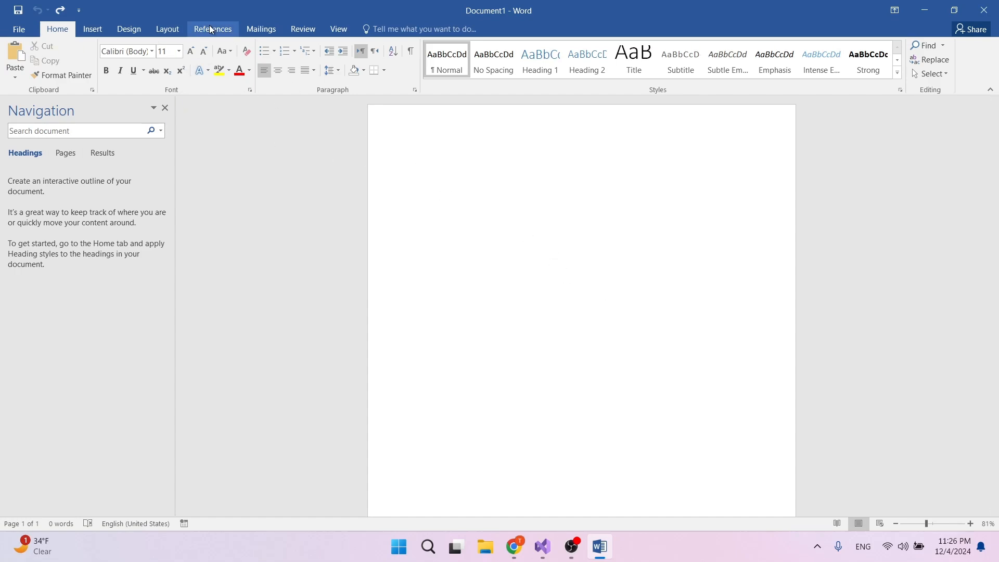
- Add a Box page border in a solid ½ pt line with automatic color to the whole document
{"action": "left_click", "coordinate": [166, 30]}
{"action": "left_click", "coordinate": [126, 31]}
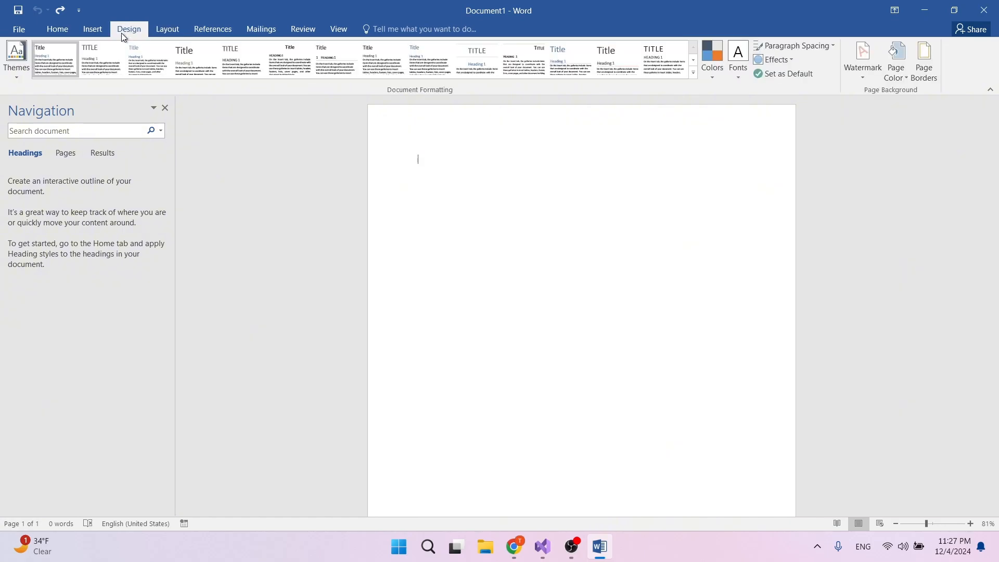
{"action": "left_click", "coordinate": [926, 79]}
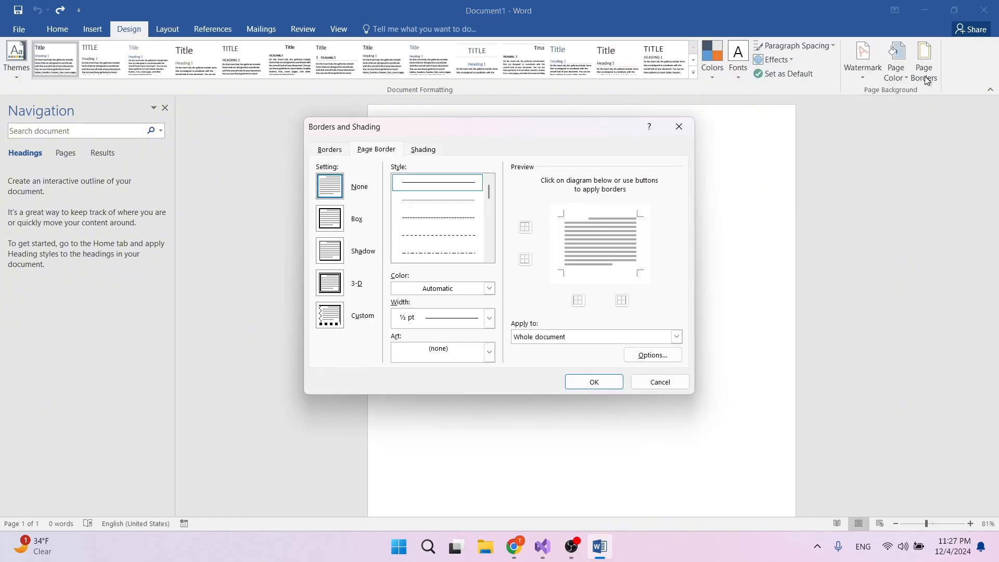
{"action": "left_click", "coordinate": [334, 225]}
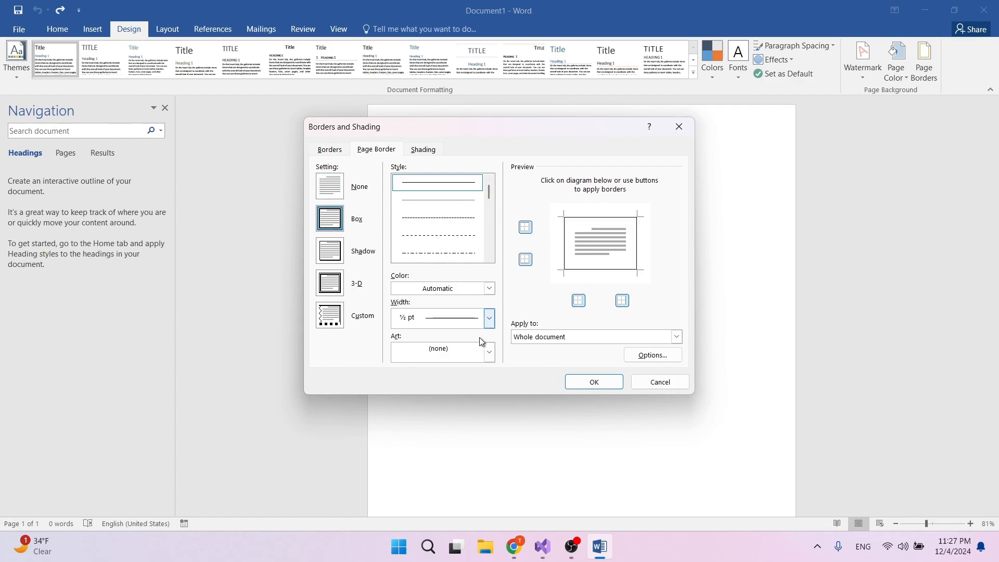
{"action": "left_click", "coordinate": [578, 381]}
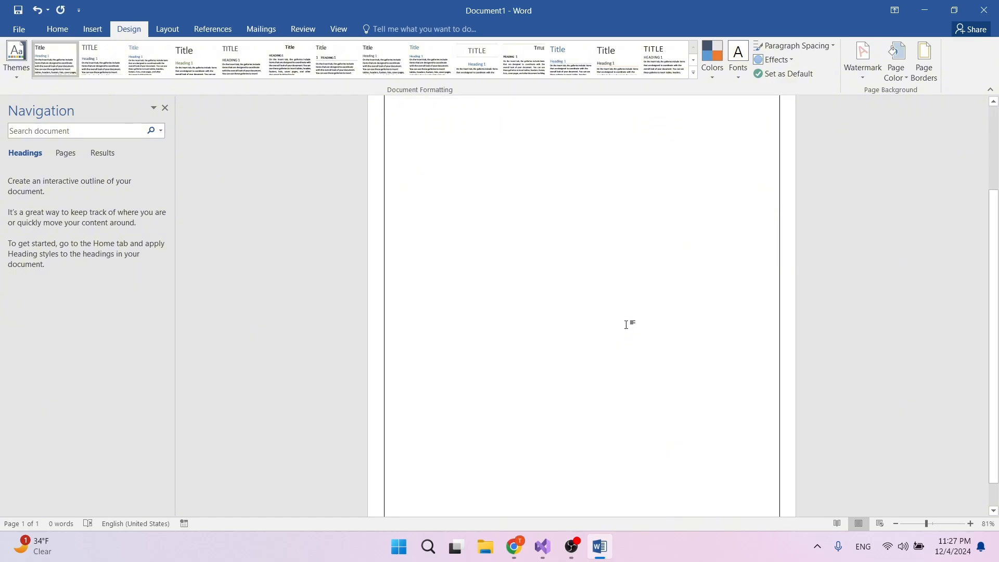
{"action": "scroll", "coordinate": [627, 324], "scroll_direction": "down", "scroll_amount": 2}
{"action": "scroll", "coordinate": [626, 324], "scroll_direction": "up", "scroll_amount": 3}
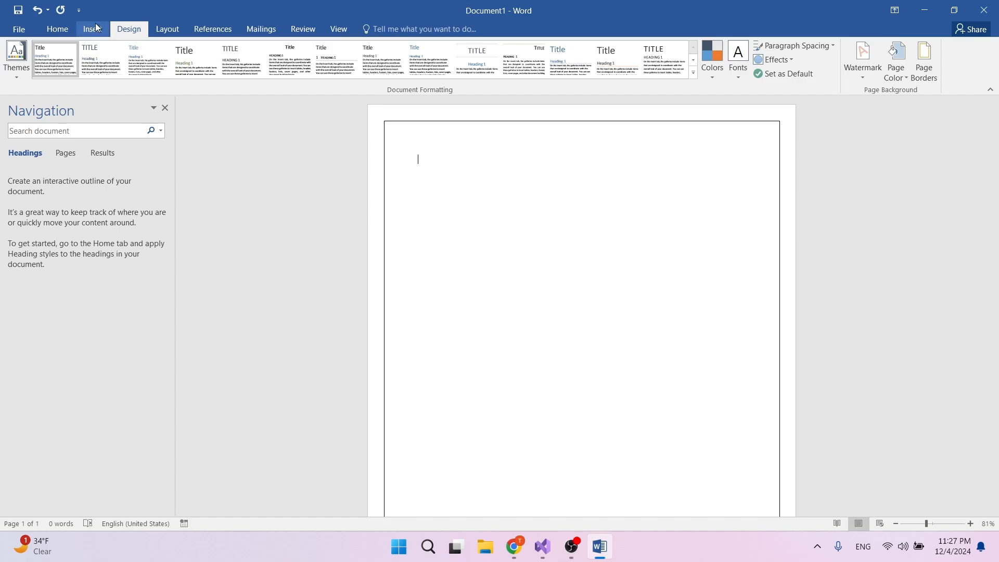
- Set the text font to K24 Kurdish Bold at size 16
{"action": "left_click", "coordinate": [57, 28]}
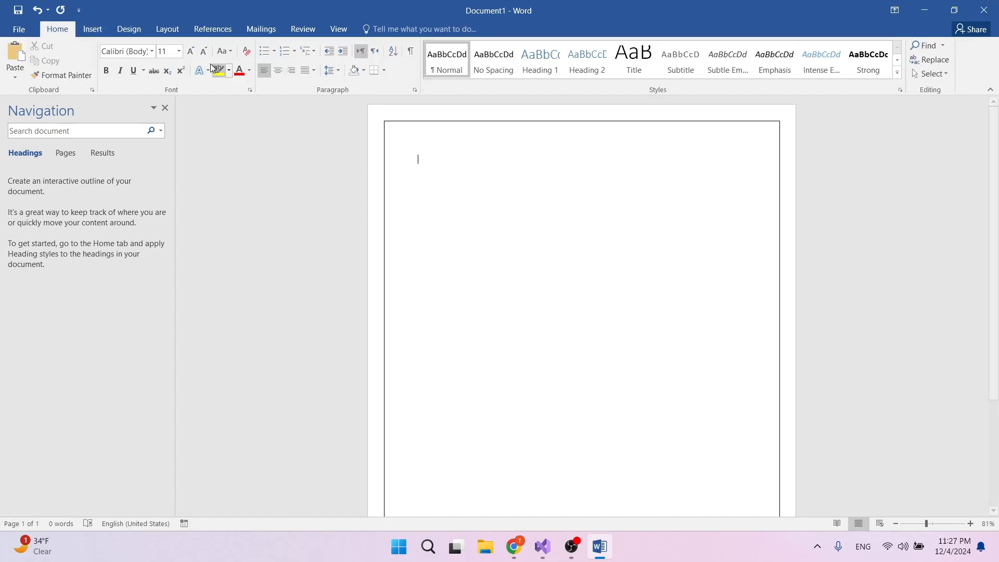
{"action": "left_click", "coordinate": [152, 51]}
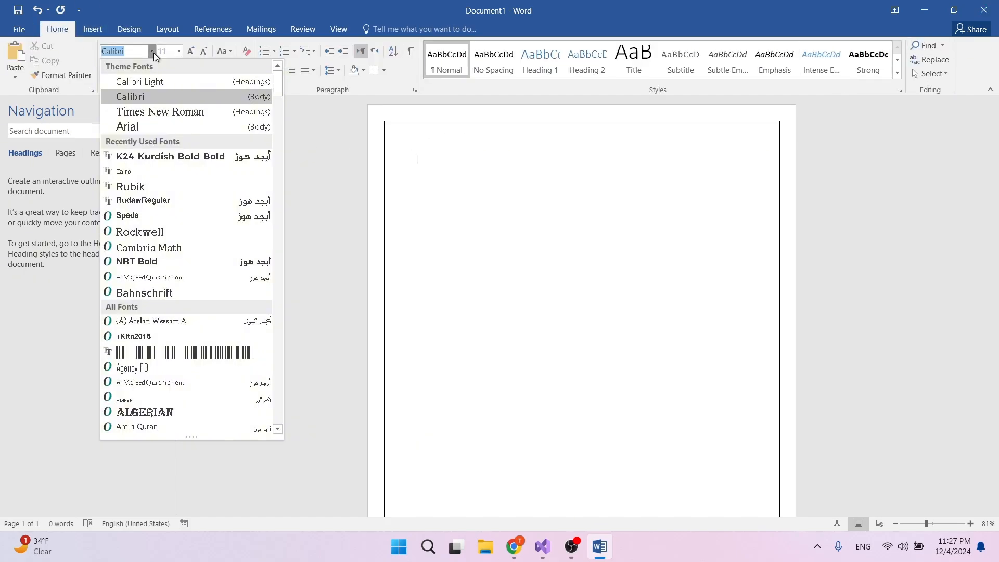
{"action": "left_click", "coordinate": [197, 157]}
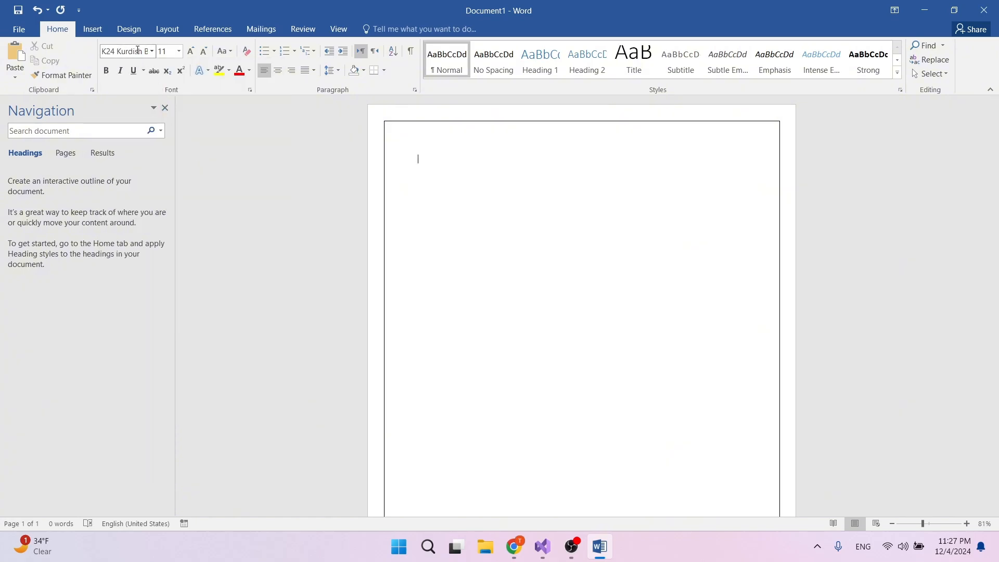
{"action": "left_click", "coordinate": [191, 51]}
- Compare the left-to-right and right-to-left paragraph directions, leaving the empty line set to right-to-left
{"action": "left_click", "coordinate": [376, 52]}
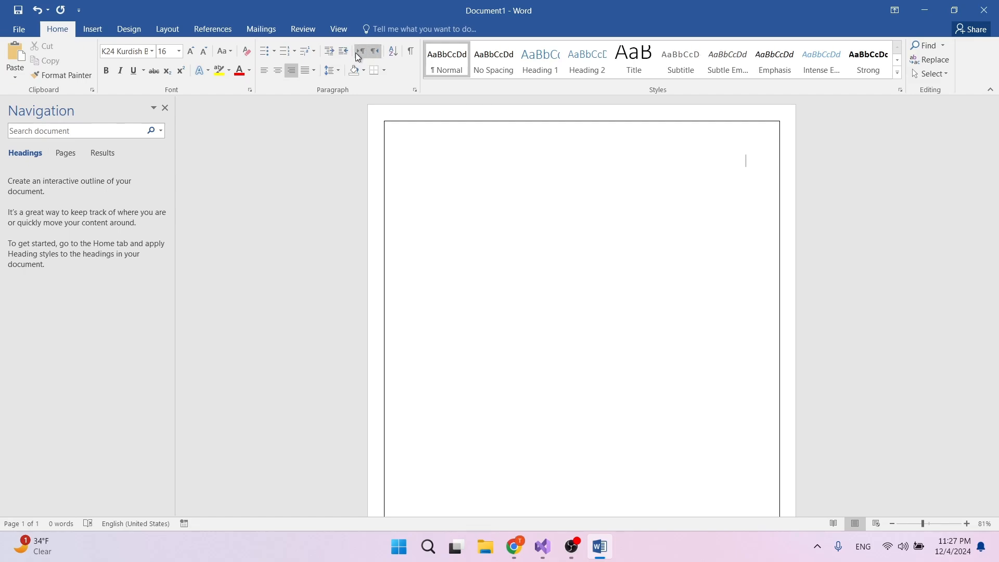
{"action": "left_click", "coordinate": [355, 52]}
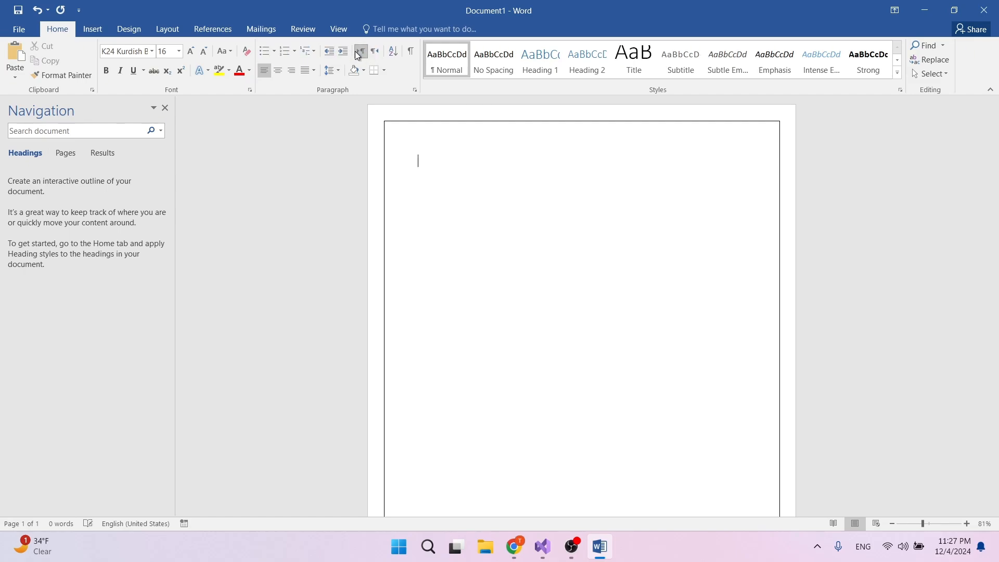
{"action": "left_click", "coordinate": [374, 52]}
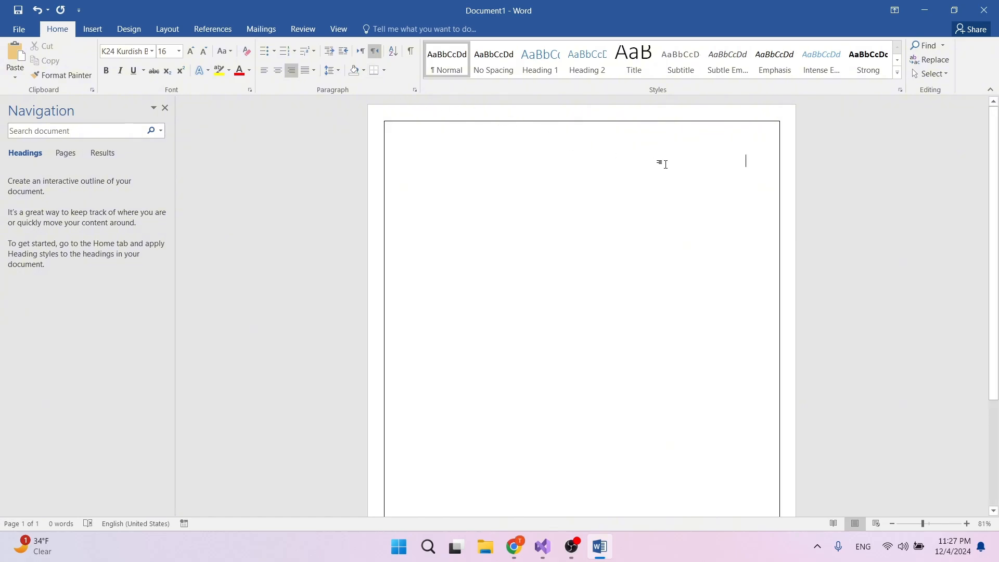
- Insert the round RAG logo picture from the Downloads folder into the page's first line
{"action": "left_click", "coordinate": [83, 30]}
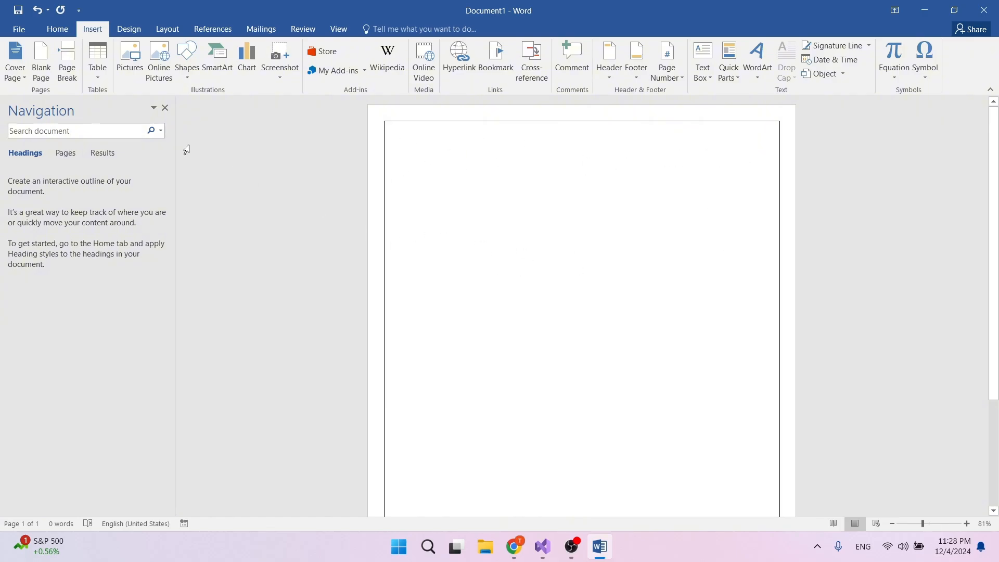
{"action": "left_click", "coordinate": [135, 69]}
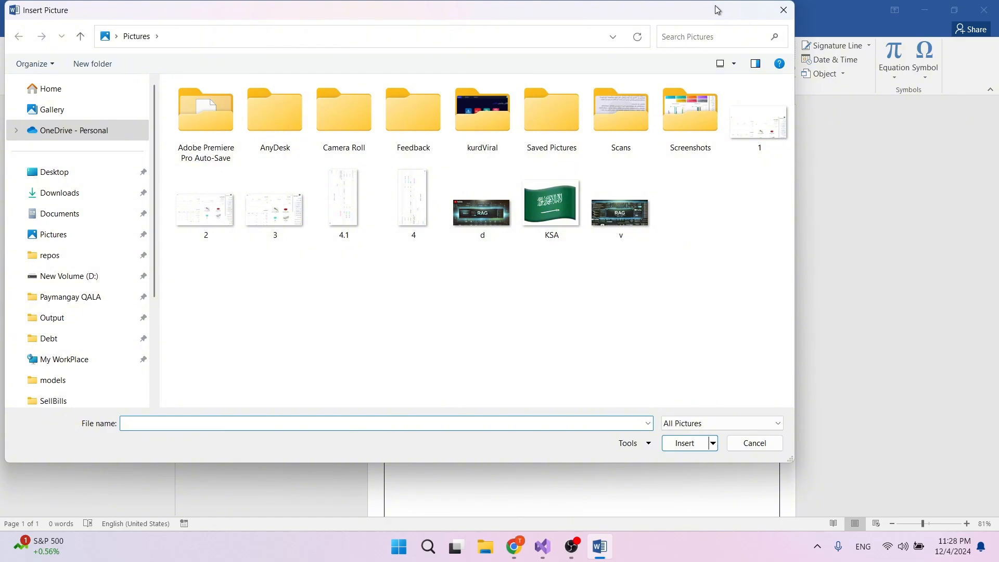
{"action": "left_click", "coordinate": [782, 10]}
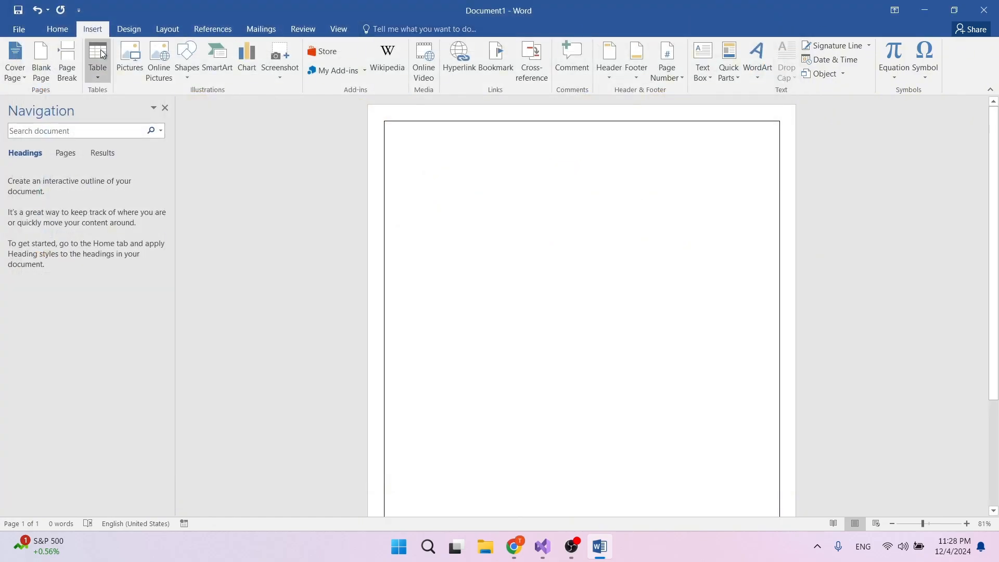
{"action": "left_click", "coordinate": [137, 59]}
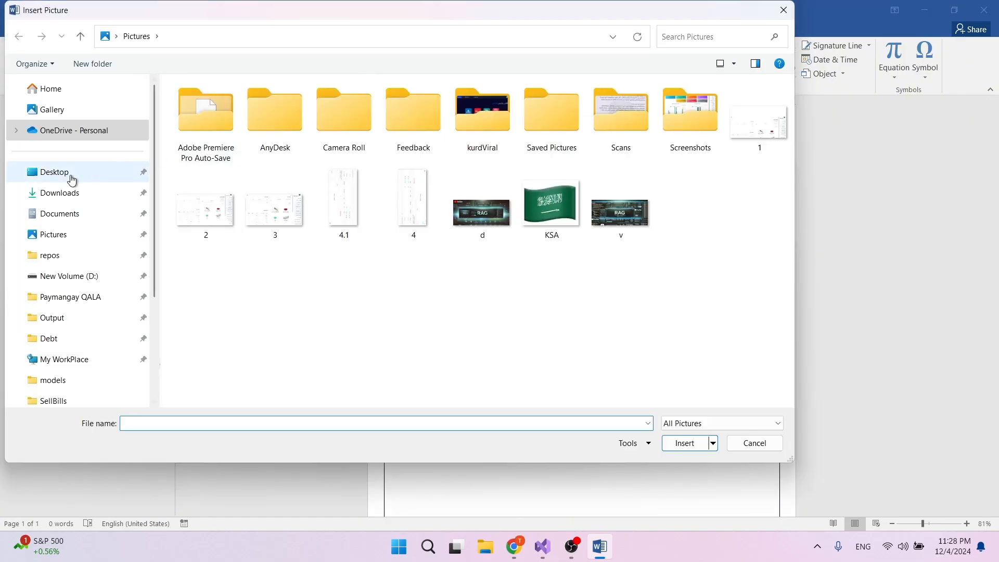
{"action": "left_click", "coordinate": [71, 201]}
{"action": "double_click", "coordinate": [207, 134]}
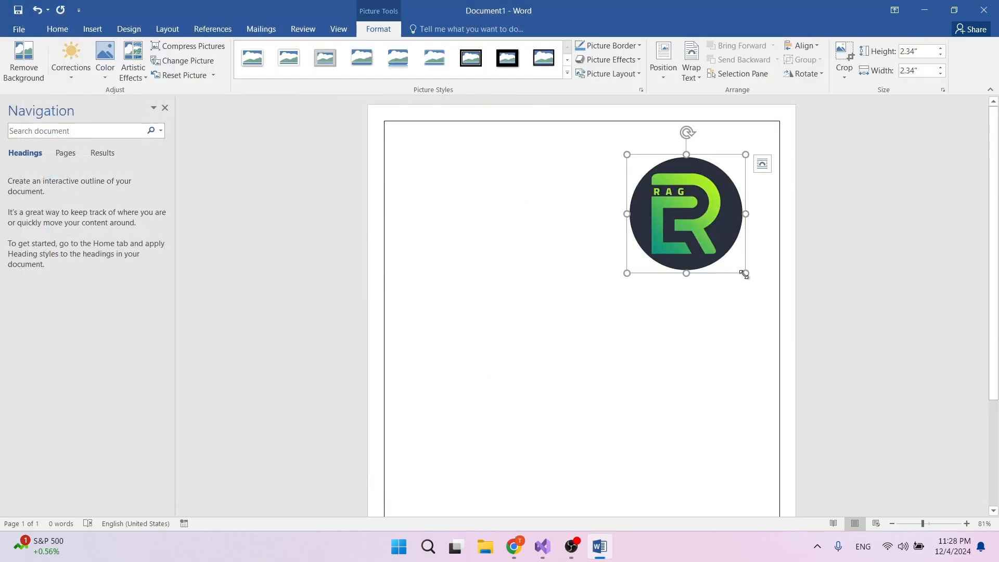
- Shrink the logo to about 1.47" by 1.47" and align it to the left margin
{"action": "left_click_drag", "start_coordinate": [745, 273], "coordinate": [701, 224]}
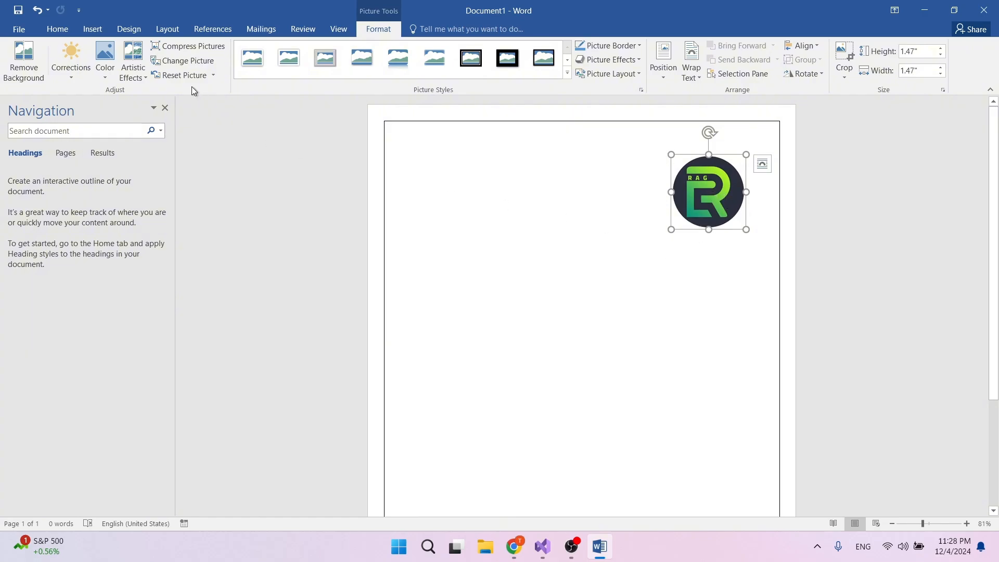
{"action": "left_click", "coordinate": [57, 29]}
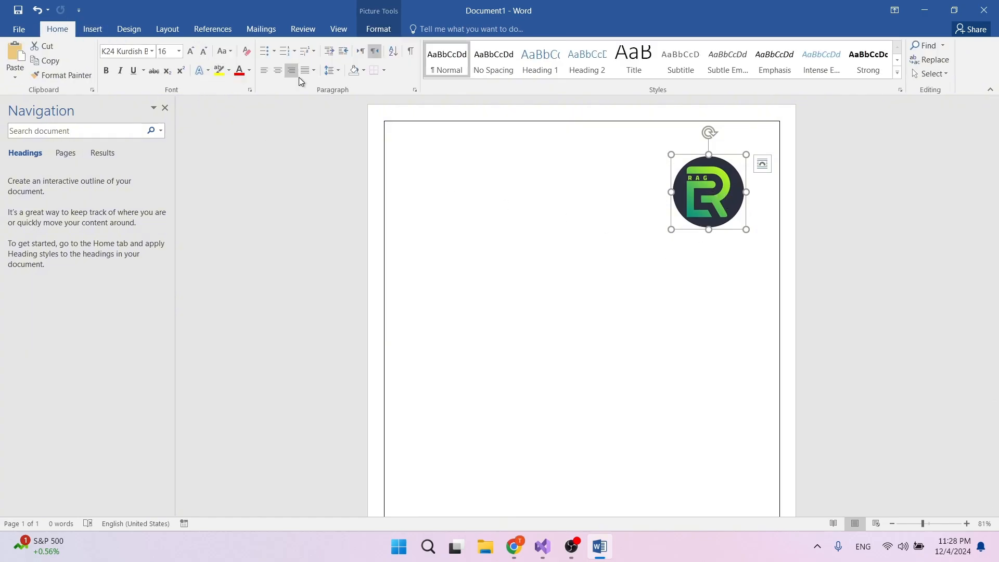
{"action": "left_click", "coordinate": [264, 70]}
{"action": "left_click", "coordinate": [574, 203]}
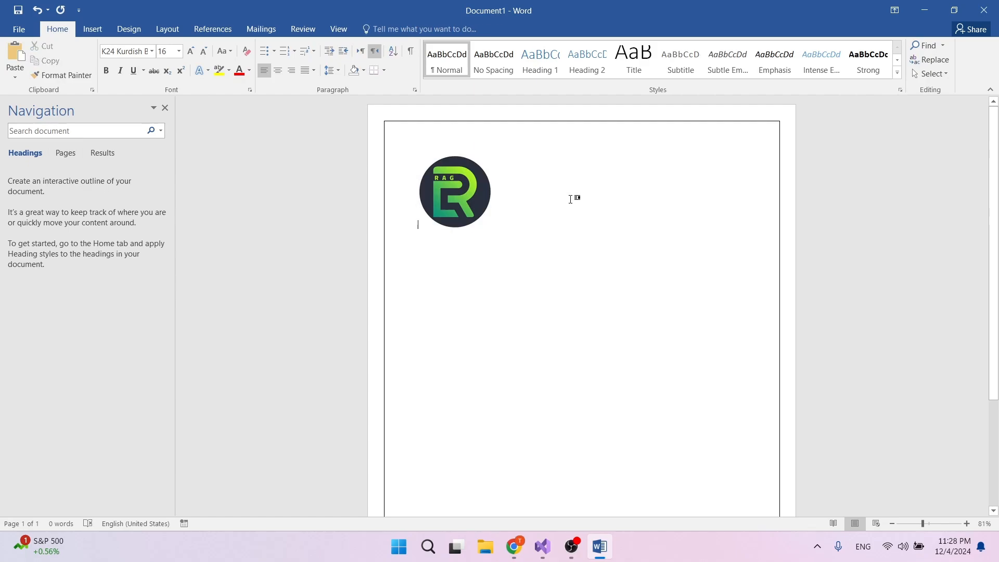
{"action": "left_click", "coordinate": [457, 214]}
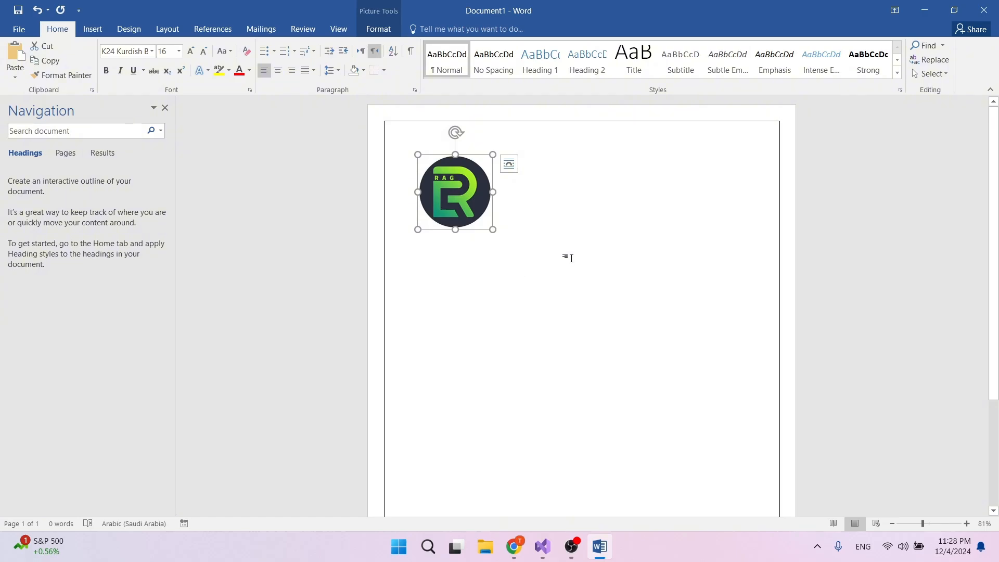
{"action": "left_click", "coordinate": [607, 241]}
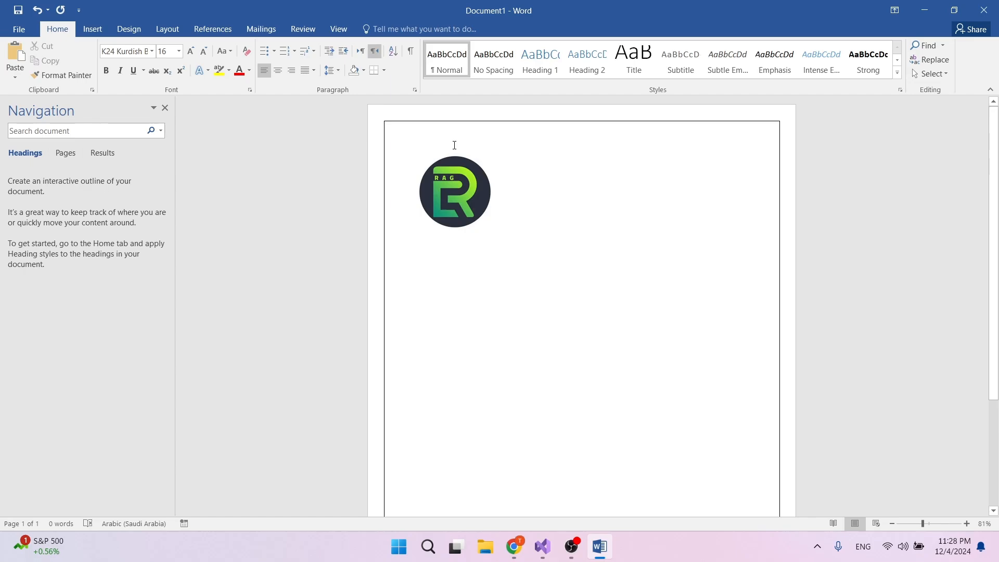
{"action": "left_click", "coordinate": [482, 175]}
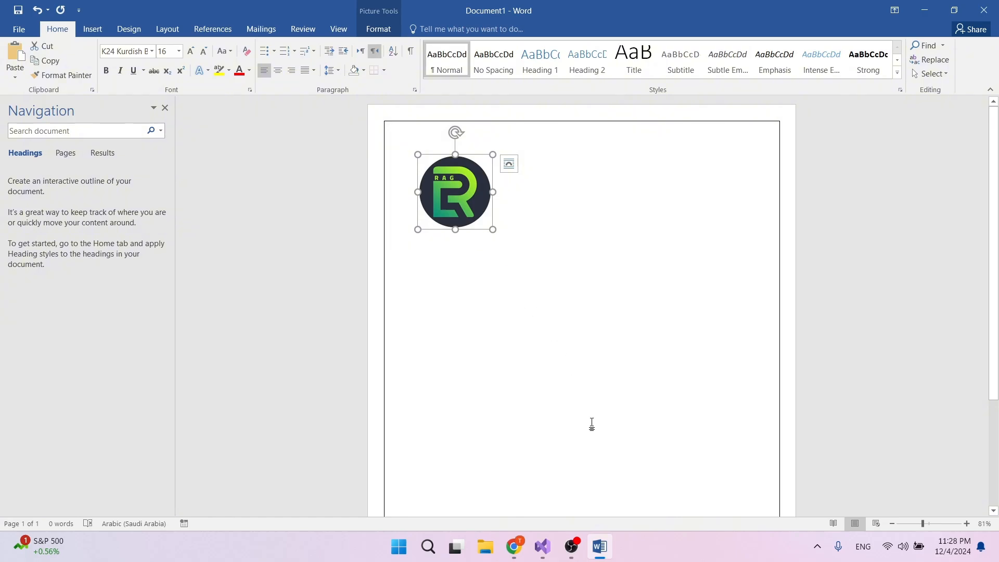
- Switch to Chrome, search for "bg remove" in a new tab, and open the remove.bg website
{"action": "left_click", "coordinate": [517, 548]}
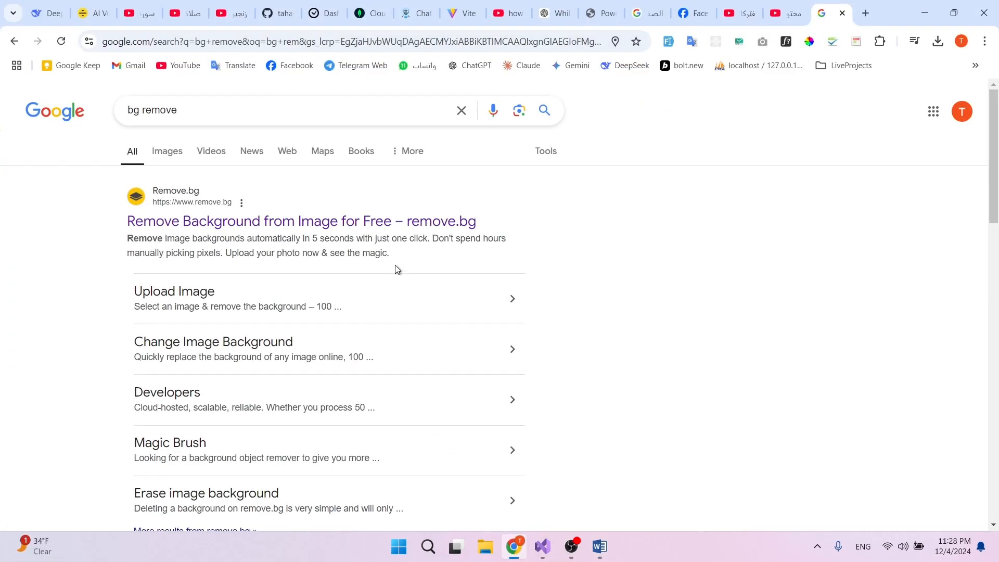
{"action": "left_click", "coordinate": [867, 8]}
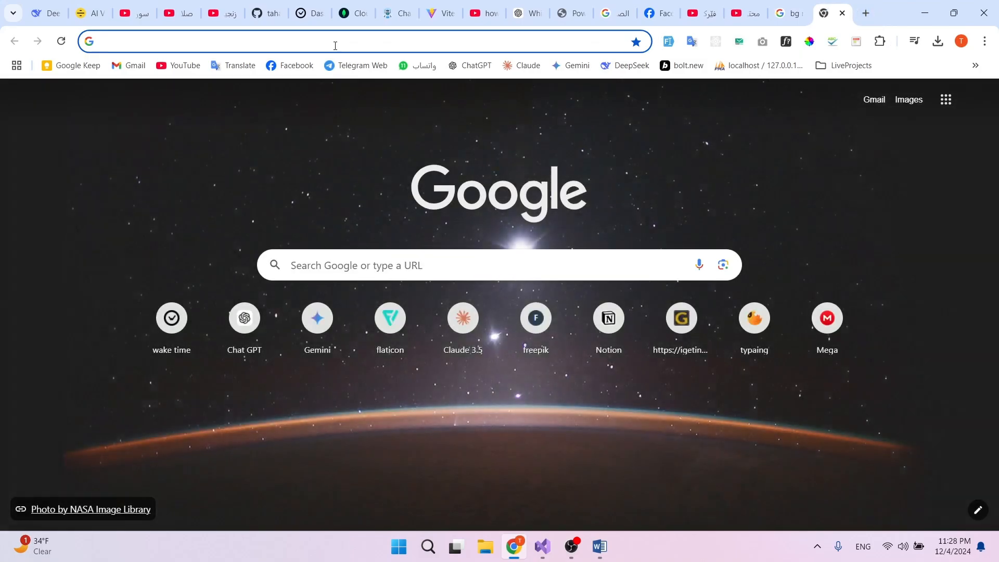
{"action": "left_click", "coordinate": [335, 46]}
{"action": "type", "text": "bg"}
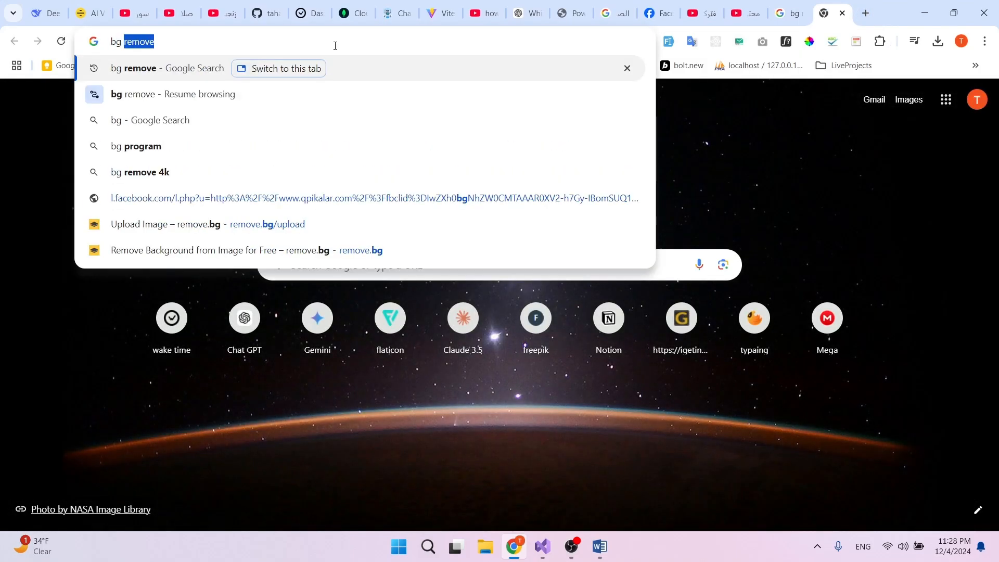
{"action": "key", "text": "Return"}
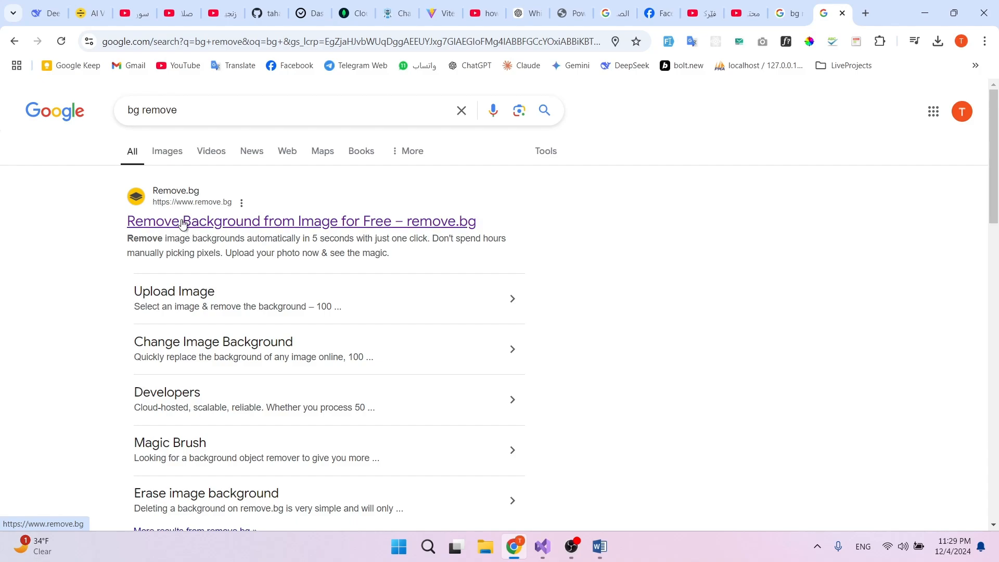
{"action": "left_click", "coordinate": [223, 227]}
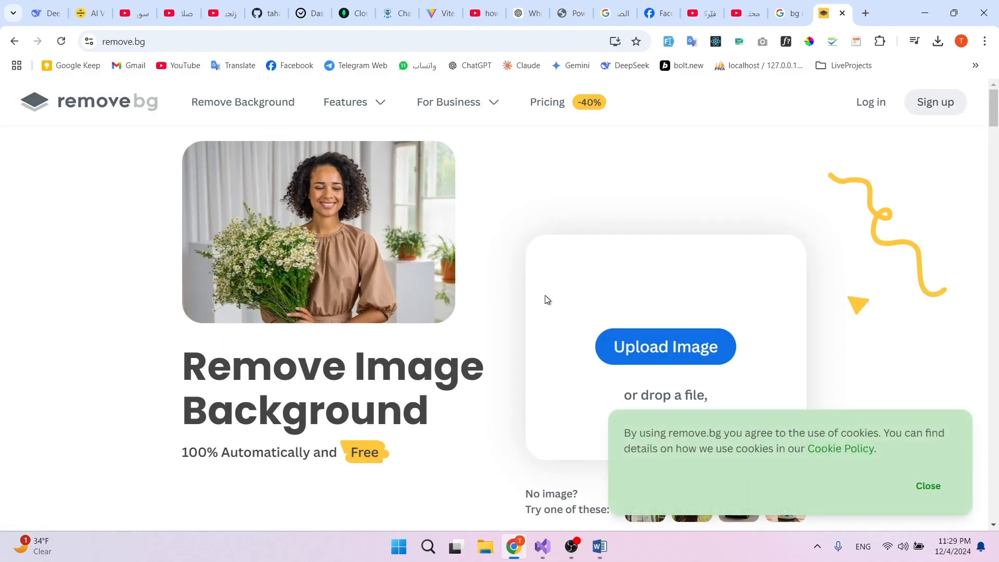
- Upload the RAG logo file "images" from the Downloads folder for background removal
{"action": "left_click", "coordinate": [659, 346]}
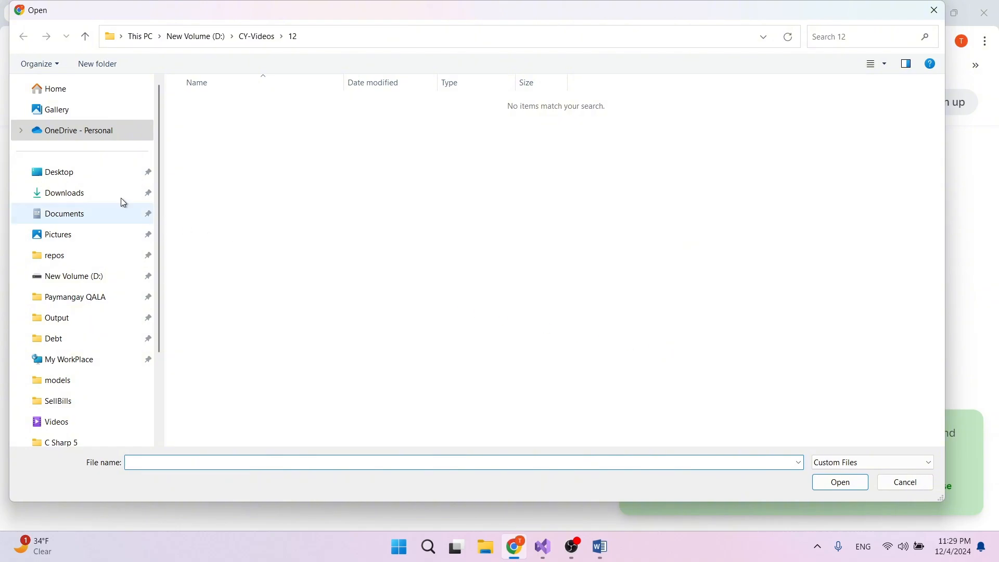
{"action": "left_click", "coordinate": [64, 194]}
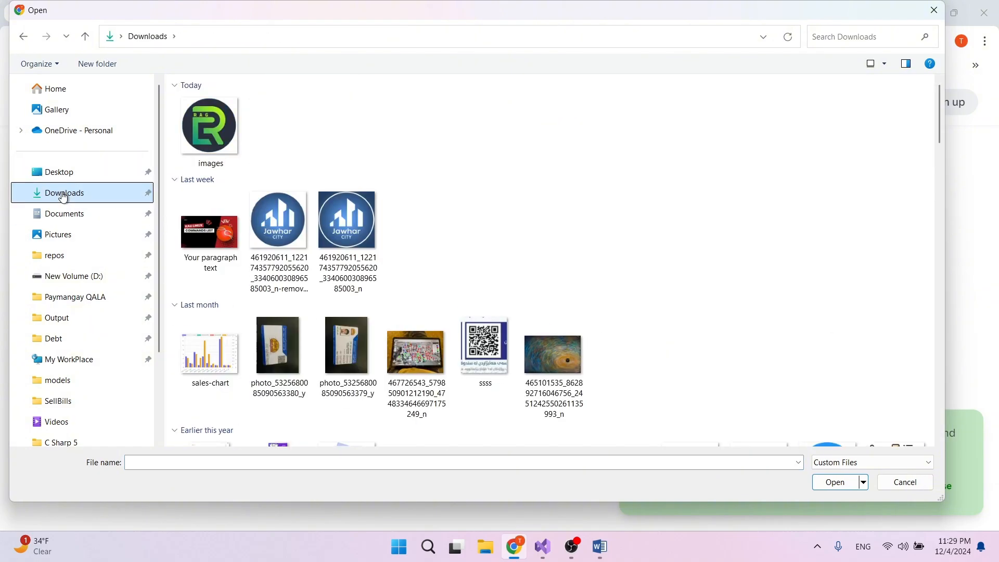
{"action": "scroll", "coordinate": [353, 198], "scroll_direction": "down", "scroll_amount": 10}
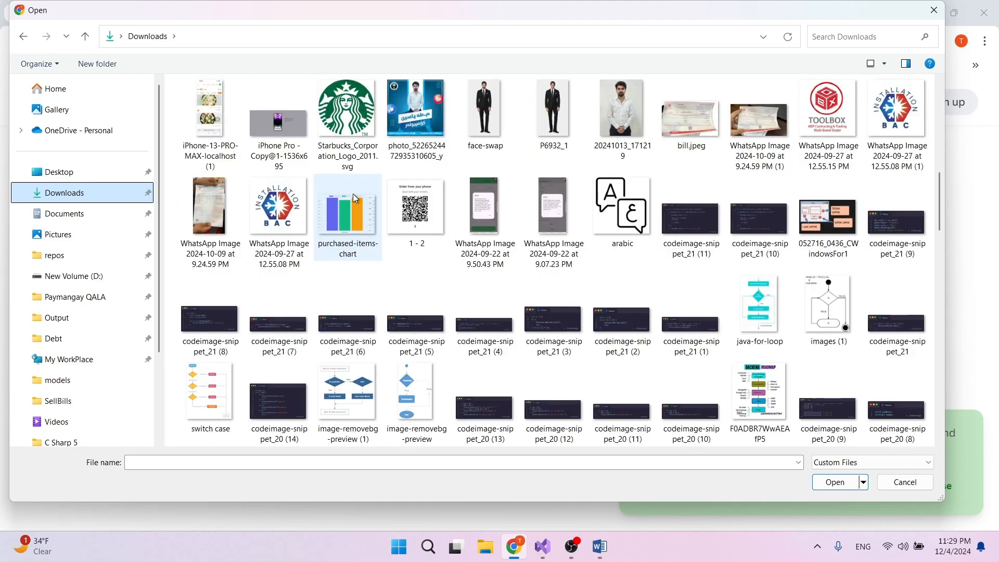
{"action": "scroll", "coordinate": [354, 200], "scroll_direction": "down", "scroll_amount": 15}
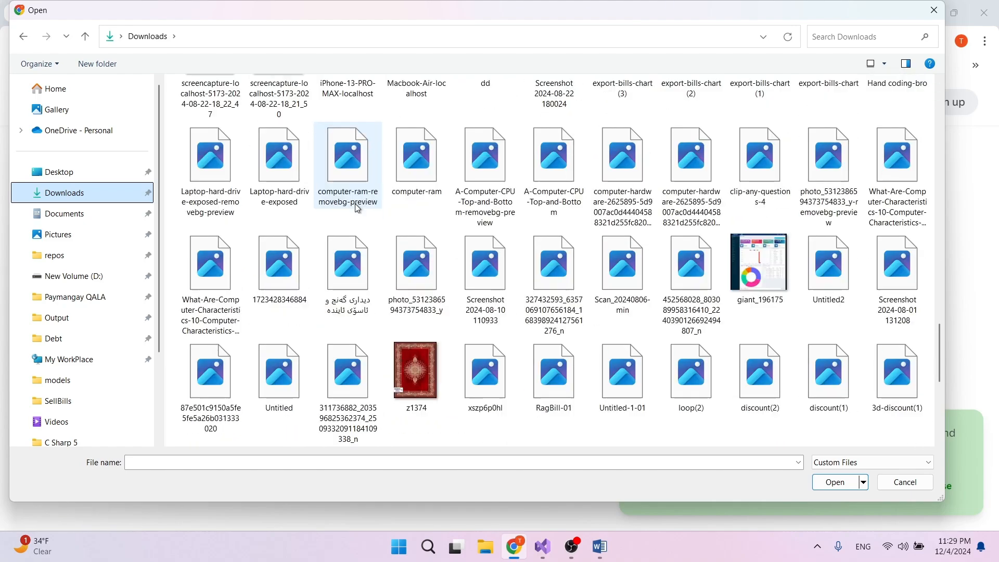
{"action": "scroll", "coordinate": [357, 207], "scroll_direction": "up", "scroll_amount": 10}
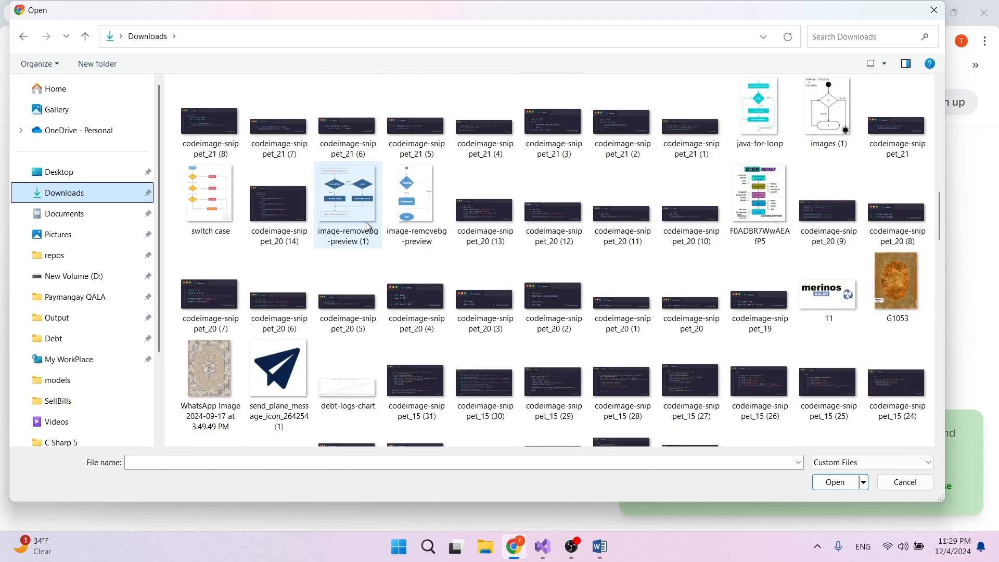
{"action": "scroll", "coordinate": [366, 222], "scroll_direction": "up", "scroll_amount": 15}
{"action": "double_click", "coordinate": [217, 121]}
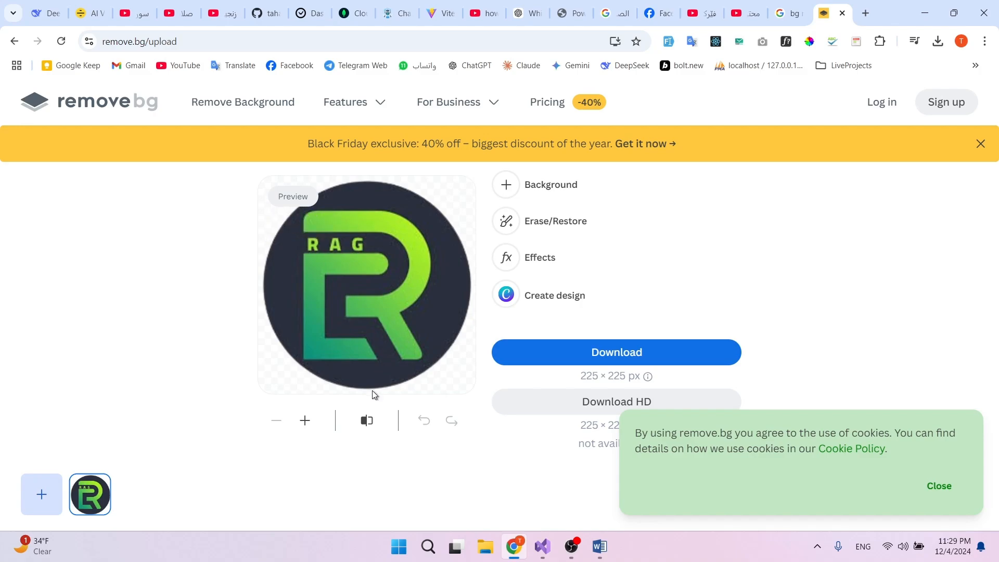
- Compare the processed logo with its original and dismiss the Black Friday banner and cookie notice
{"action": "left_click", "coordinate": [367, 421]}
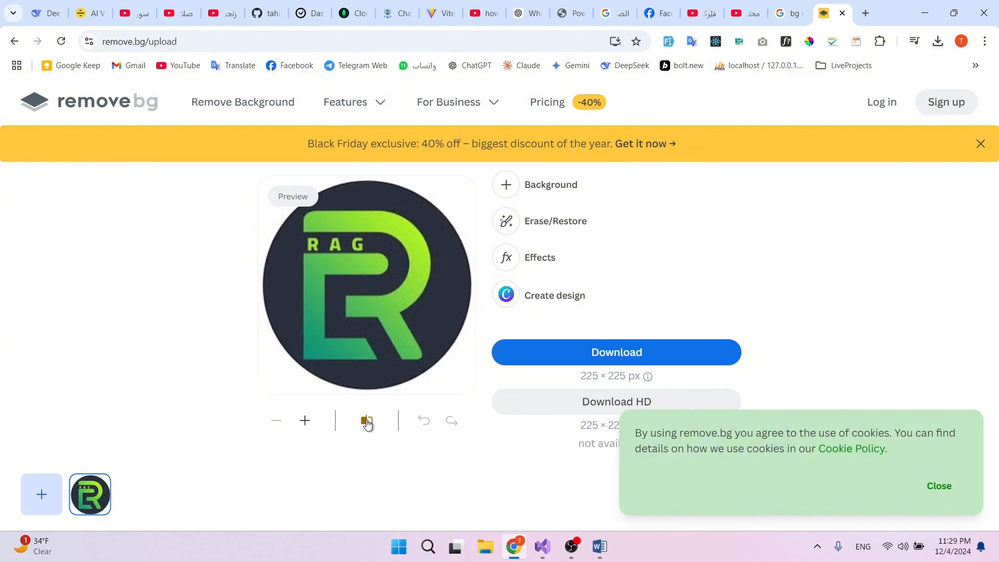
{"action": "left_click", "coordinate": [366, 421]}
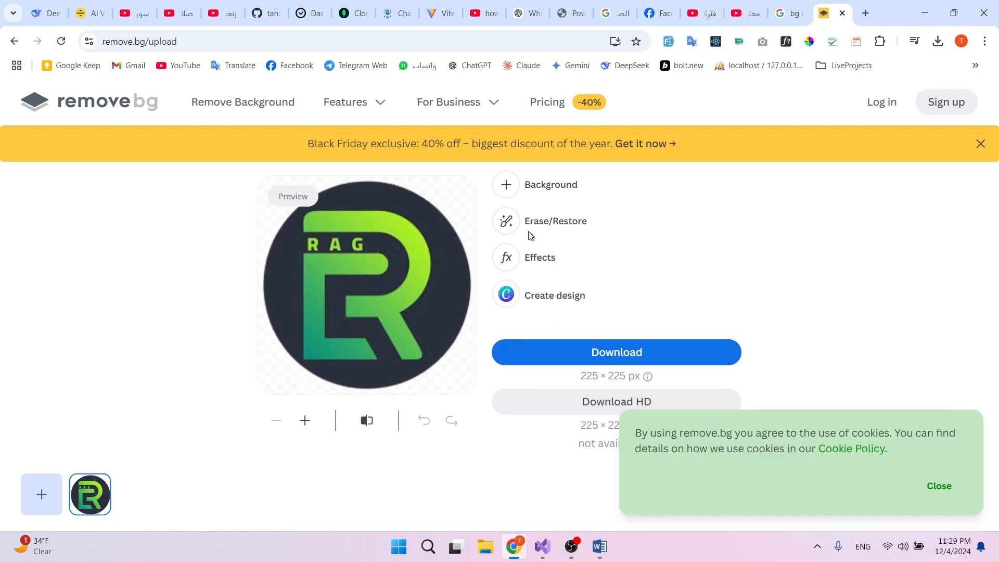
{"action": "left_click", "coordinate": [983, 144]}
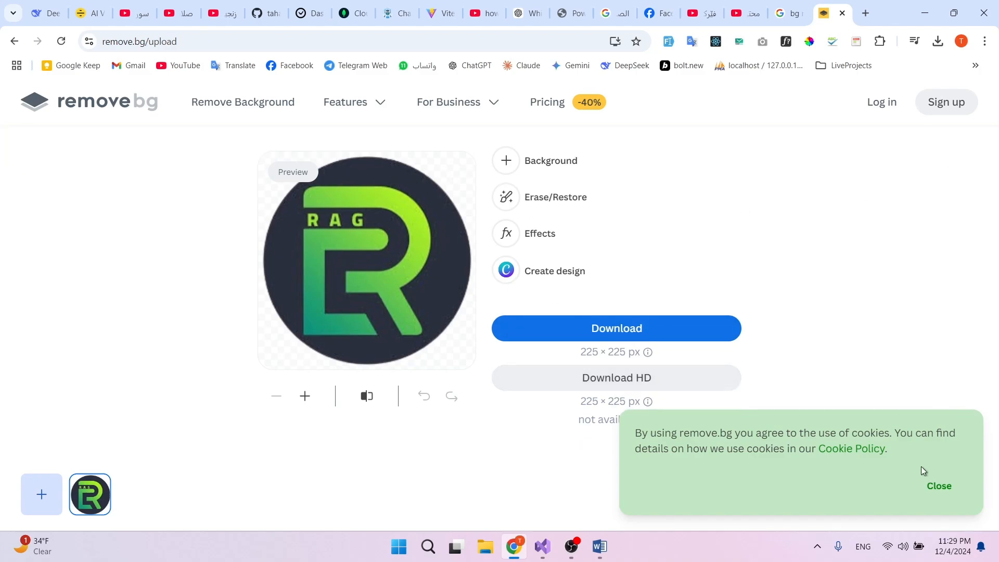
{"action": "left_click", "coordinate": [939, 490]}
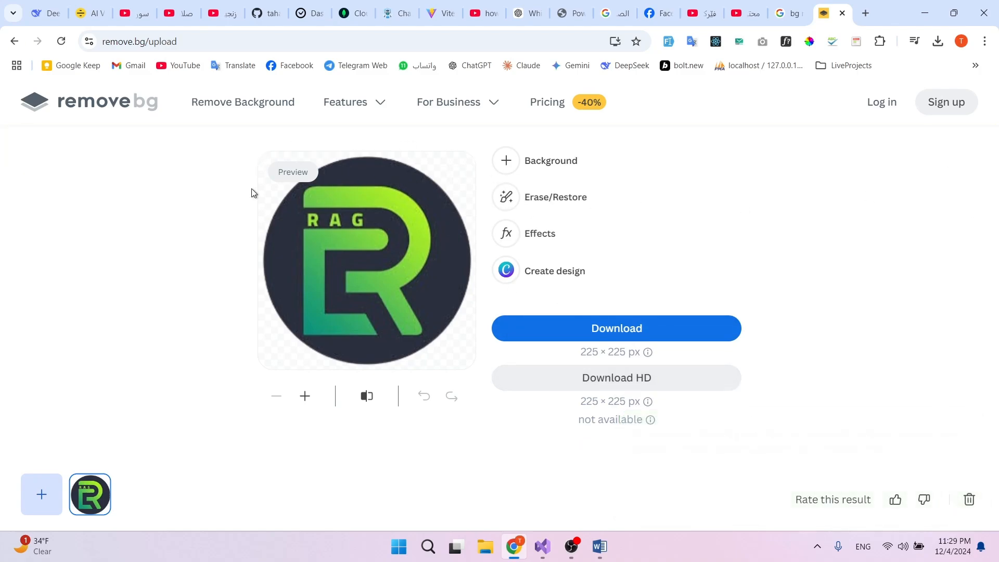
- Download the logo with its background removed and open the downloaded PNG to view it
{"action": "left_click", "coordinate": [649, 339]}
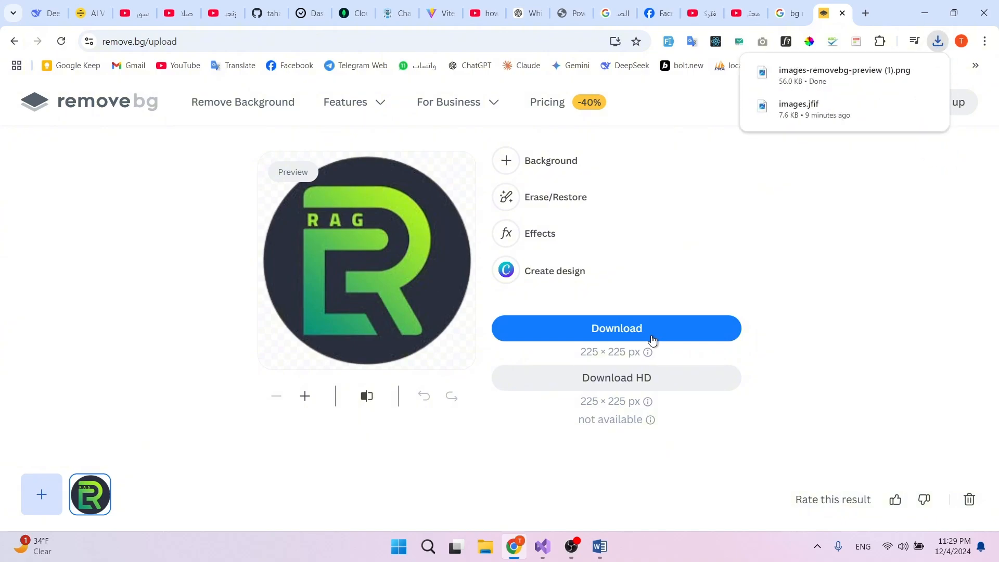
{"action": "mouse_move", "coordinate": [831, 71]}
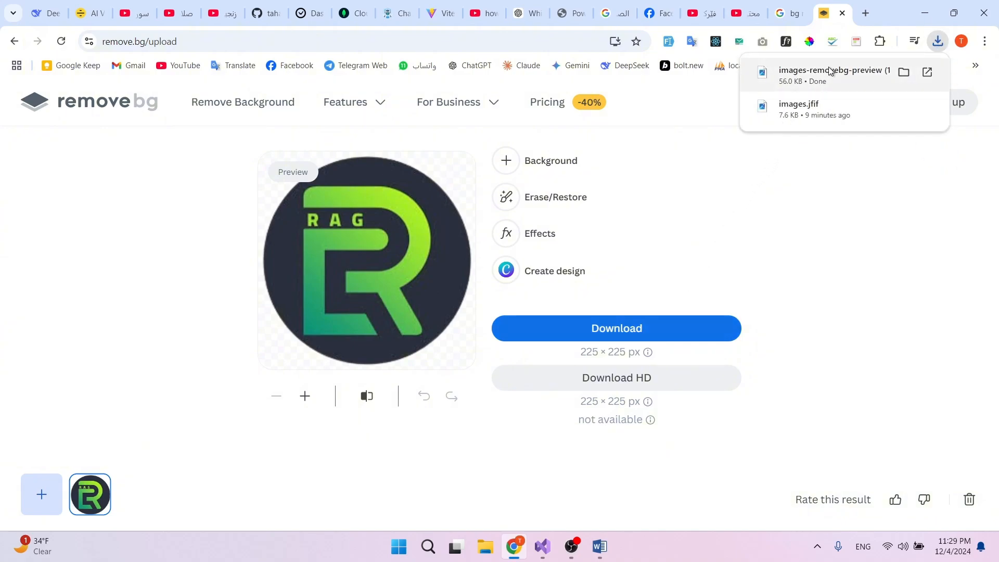
{"action": "left_click", "coordinate": [839, 83]}
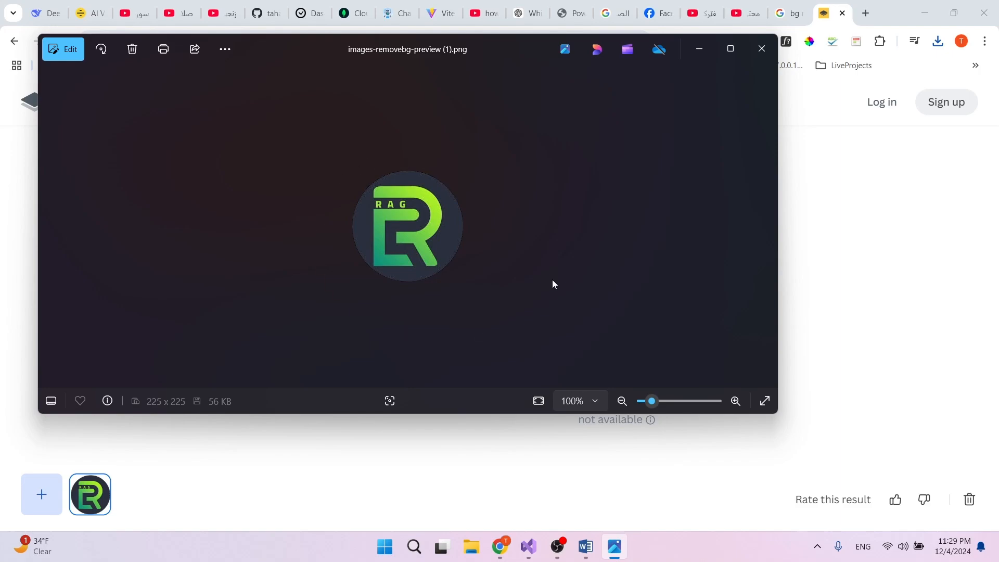
- Close the logo preview, switch back to the Word document and delete the old logo from the page
{"action": "left_click", "coordinate": [768, 51]}
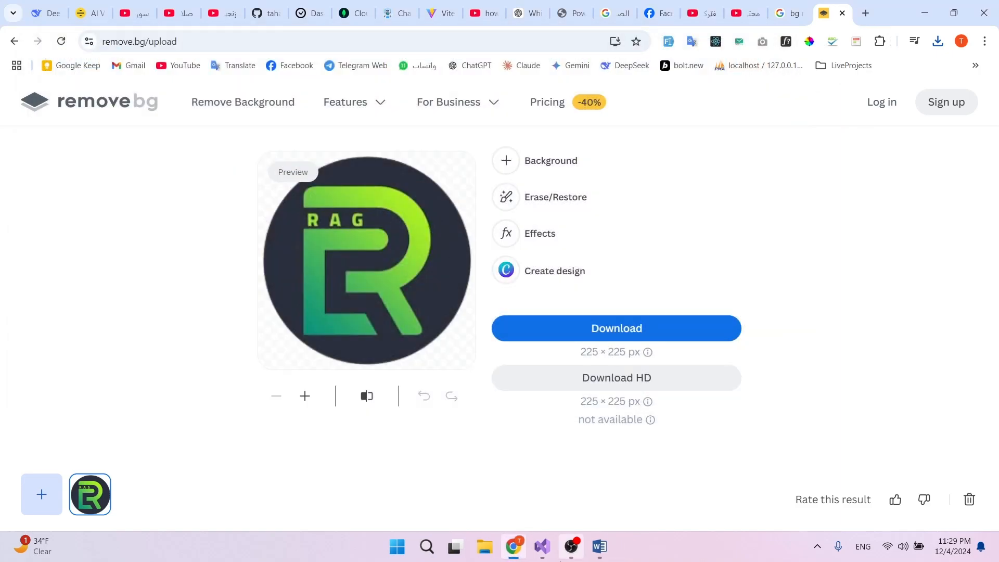
{"action": "left_click", "coordinate": [600, 547]}
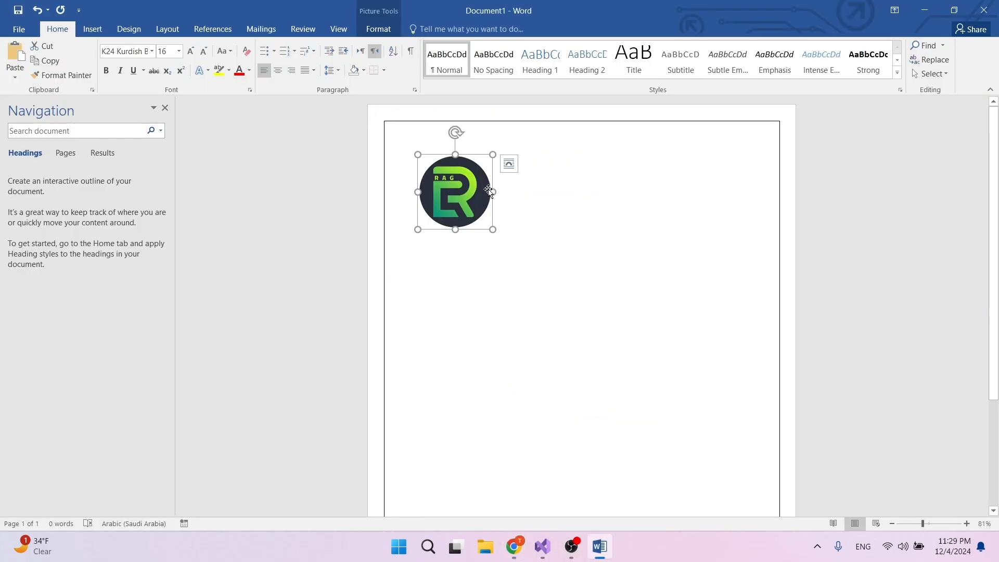
{"action": "key", "text": "Delete"}
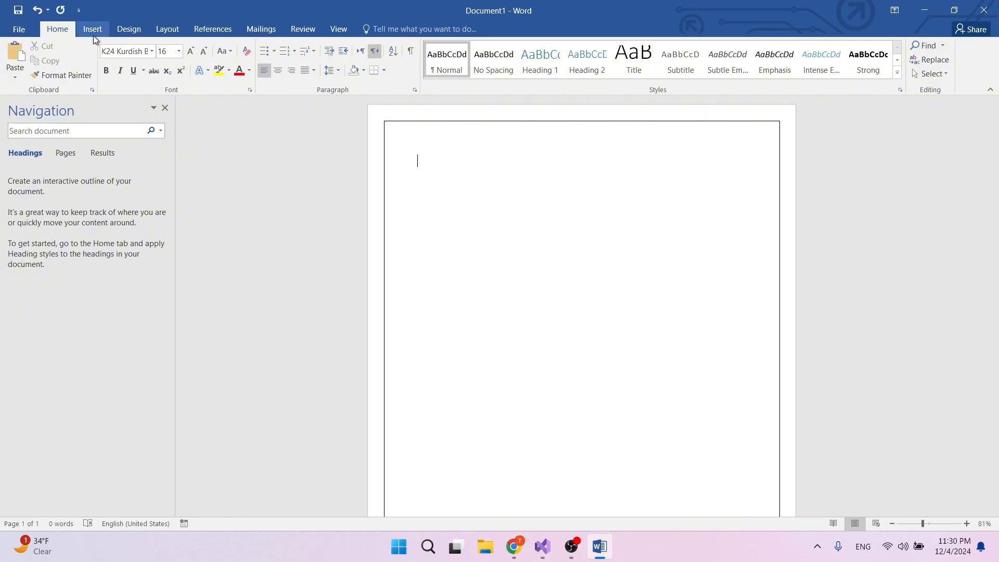
- Insert the background-free logo picture "images-removebg-preview (1)" from the Downloads folder into the page
{"action": "left_click", "coordinate": [92, 30]}
{"action": "left_click", "coordinate": [130, 58]}
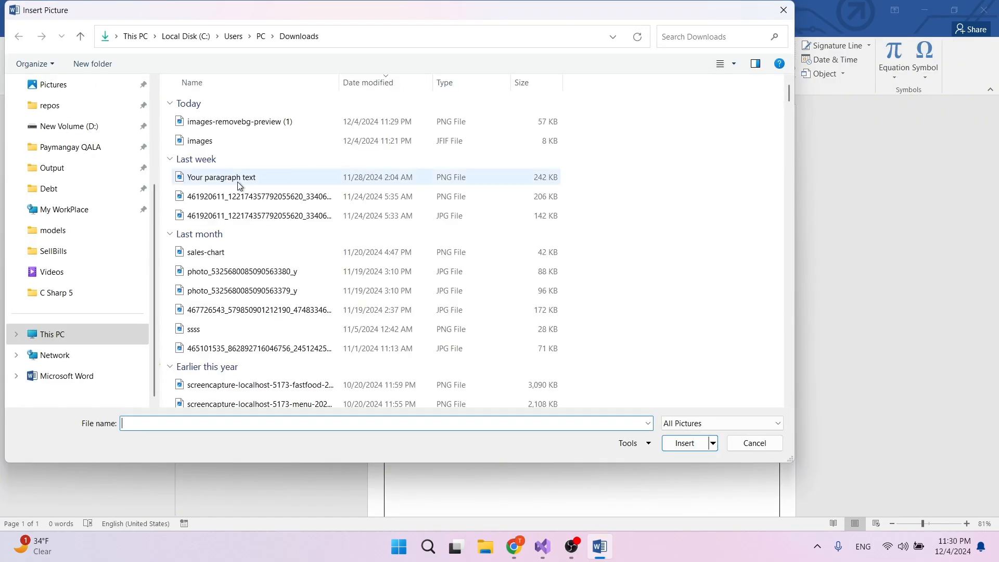
{"action": "scroll", "coordinate": [72, 180], "scroll_direction": "up", "scroll_amount": 3}
{"action": "left_click", "coordinate": [47, 194]}
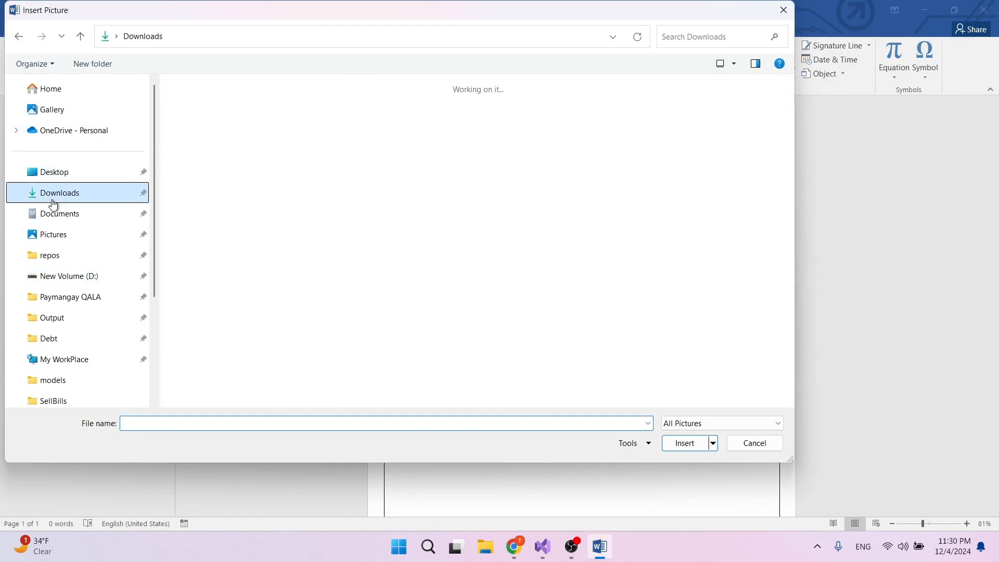
{"action": "double_click", "coordinate": [205, 150]}
{"action": "left_click", "coordinate": [569, 308]}
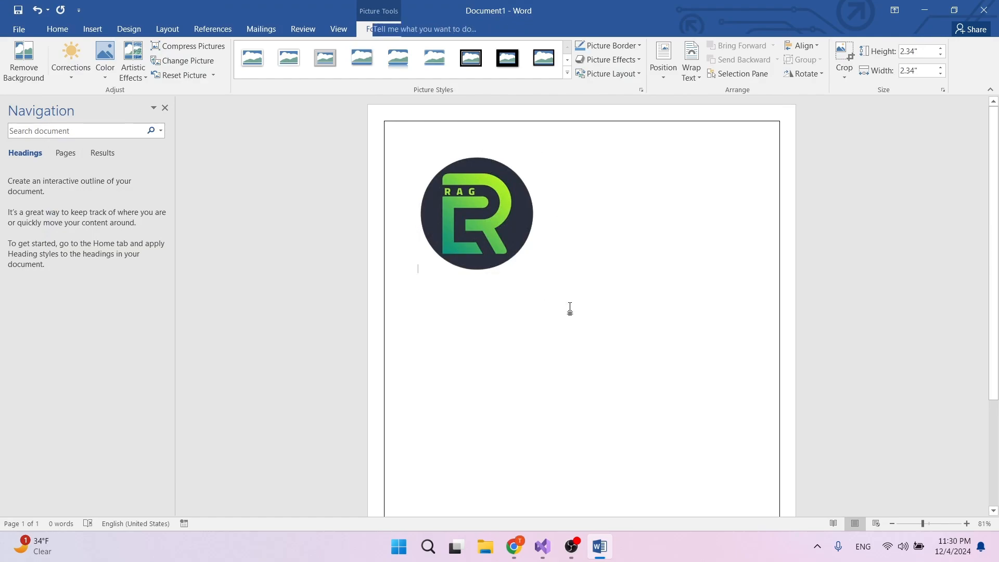
- Shrink the inserted logo proportionally to about 1.67 inches square, then enlarge it slightly
{"action": "left_click", "coordinate": [467, 230]}
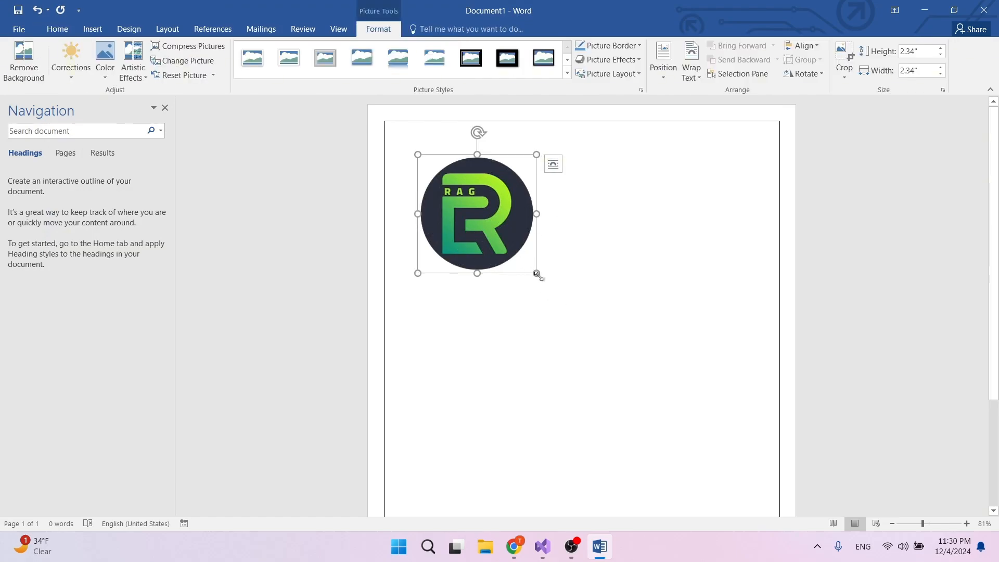
{"action": "left_click_drag", "start_coordinate": [536, 274], "coordinate": [489, 239]}
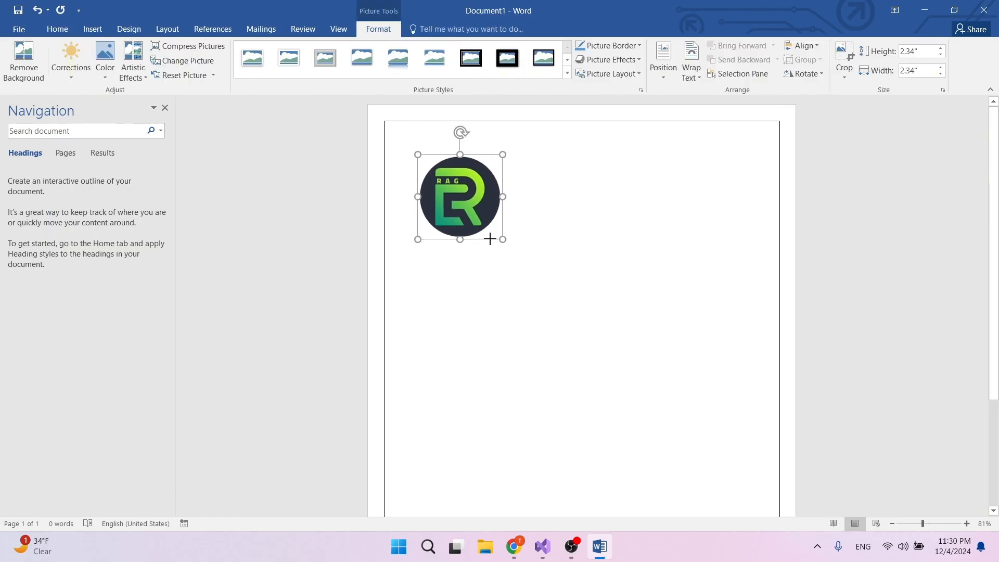
{"action": "left_click", "coordinate": [591, 276]}
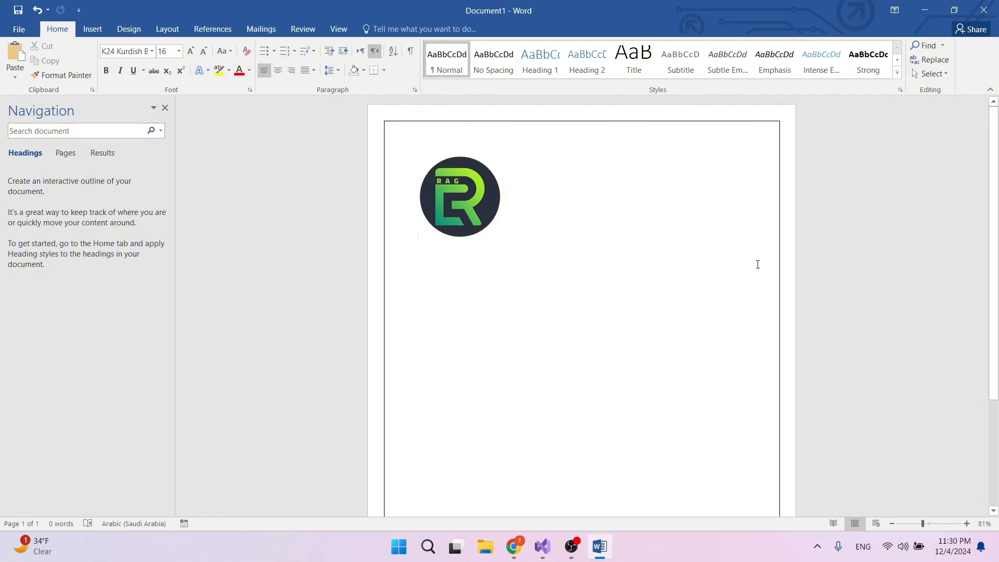
{"action": "left_click", "coordinate": [457, 211]}
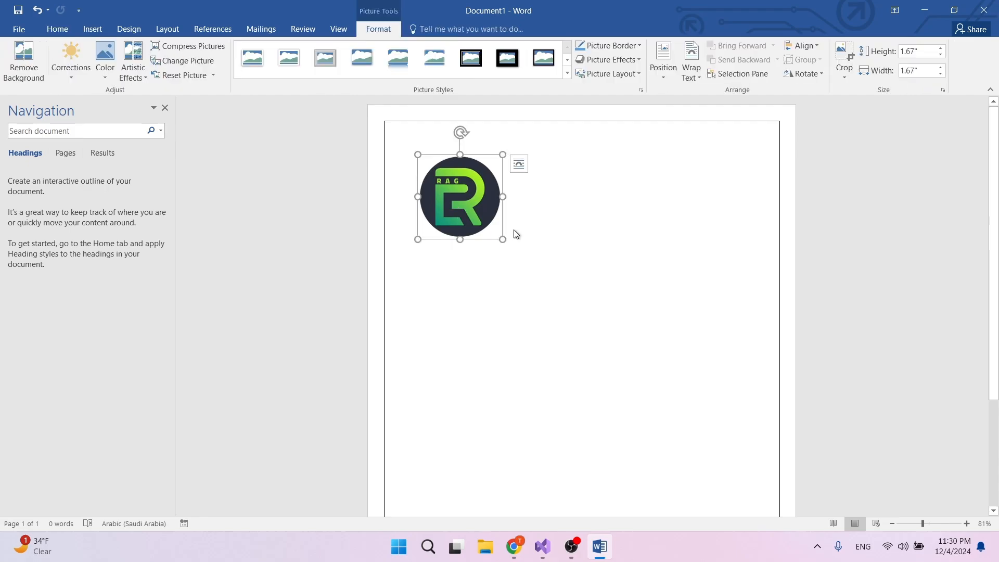
{"action": "left_click_drag", "start_coordinate": [502, 240], "coordinate": [508, 245]}
{"action": "left_click", "coordinate": [749, 161]}
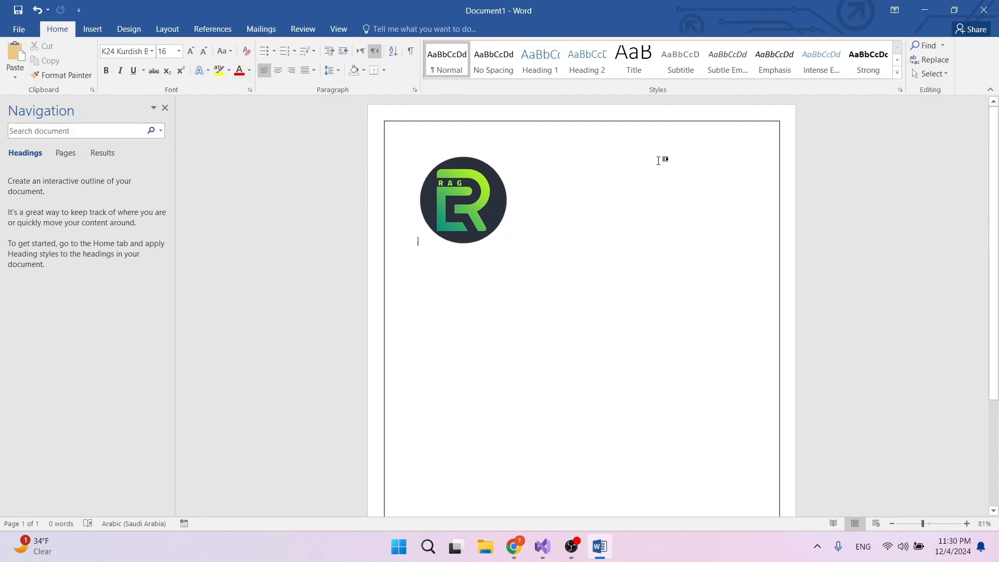
- Draw a text box about 1.91 inches high and 2.75 inches wide near the page's upper right corner, opposite the logo
{"action": "left_click", "coordinate": [92, 29]}
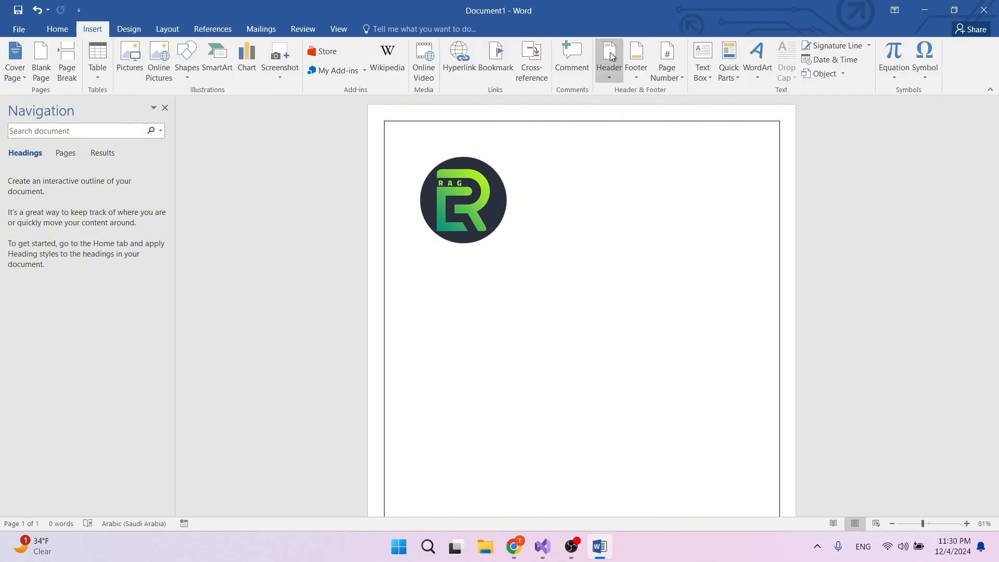
{"action": "left_click", "coordinate": [703, 63]}
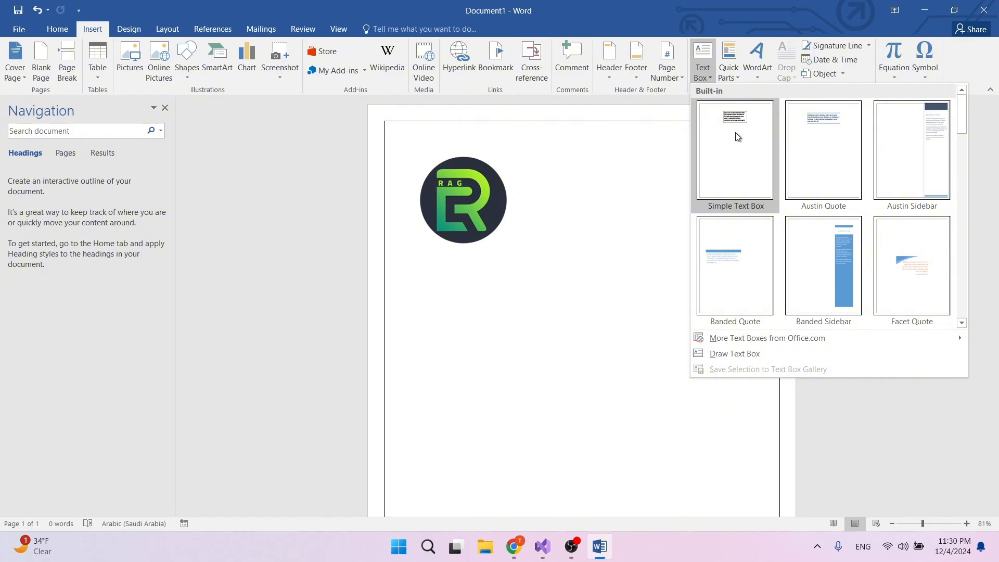
{"action": "left_click", "coordinate": [734, 353]}
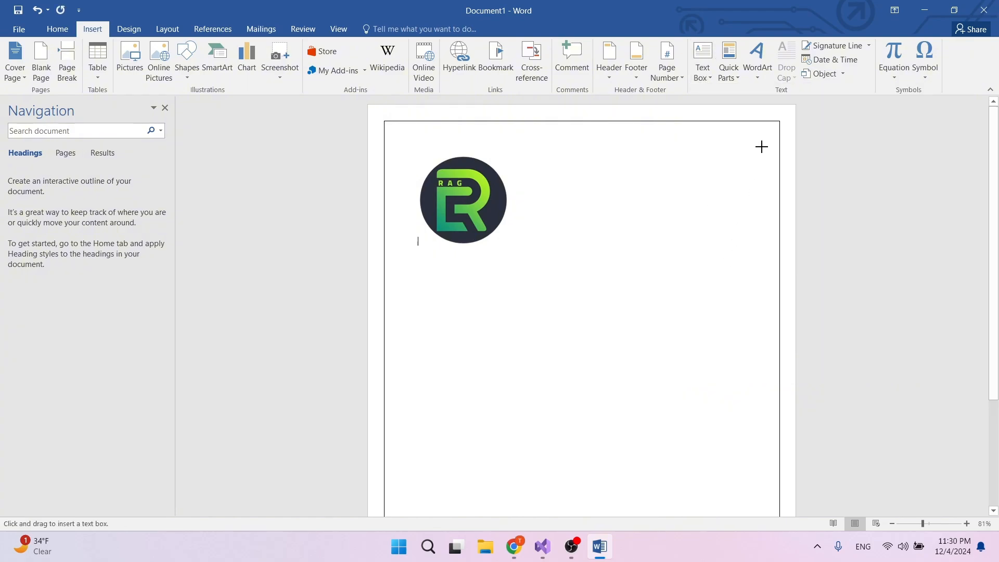
{"action": "mouse_move", "coordinate": [761, 147]}
{"action": "left_mouse_down"}
{"action": "mouse_move", "coordinate": [615, 219]}
{"action": "mouse_move", "coordinate": [625, 243]}
{"action": "left_mouse_up"}
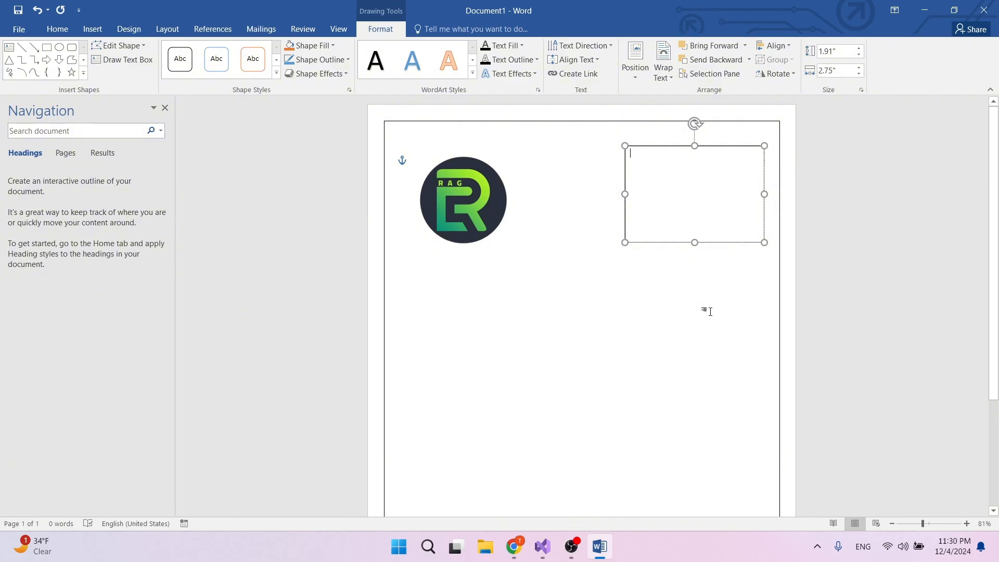
{"action": "left_click", "coordinate": [705, 309]}
{"action": "key", "text": "alt+shift"}
- Remove the outline from the text box opposite the logo
{"action": "left_click", "coordinate": [624, 184]}
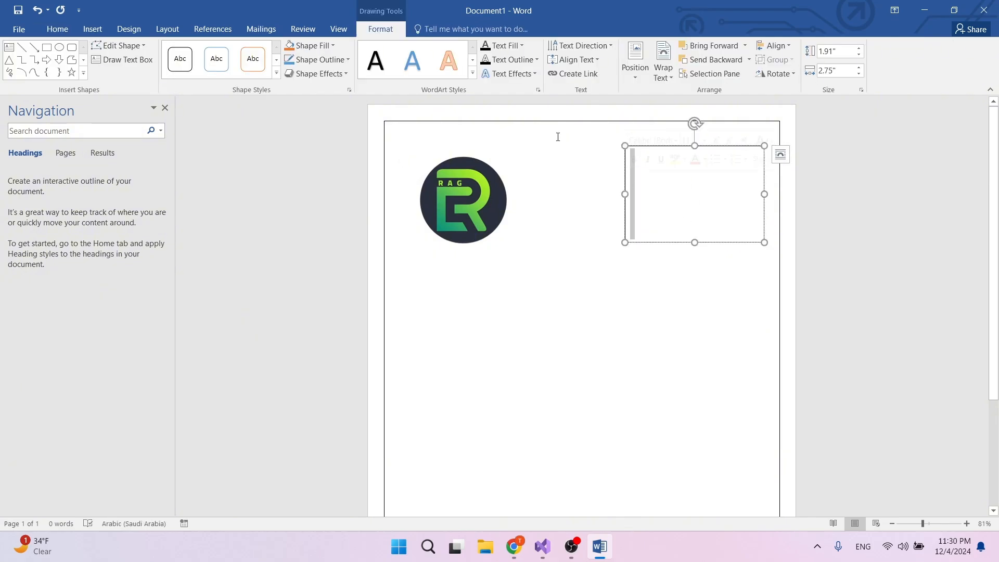
{"action": "left_click", "coordinate": [346, 60]}
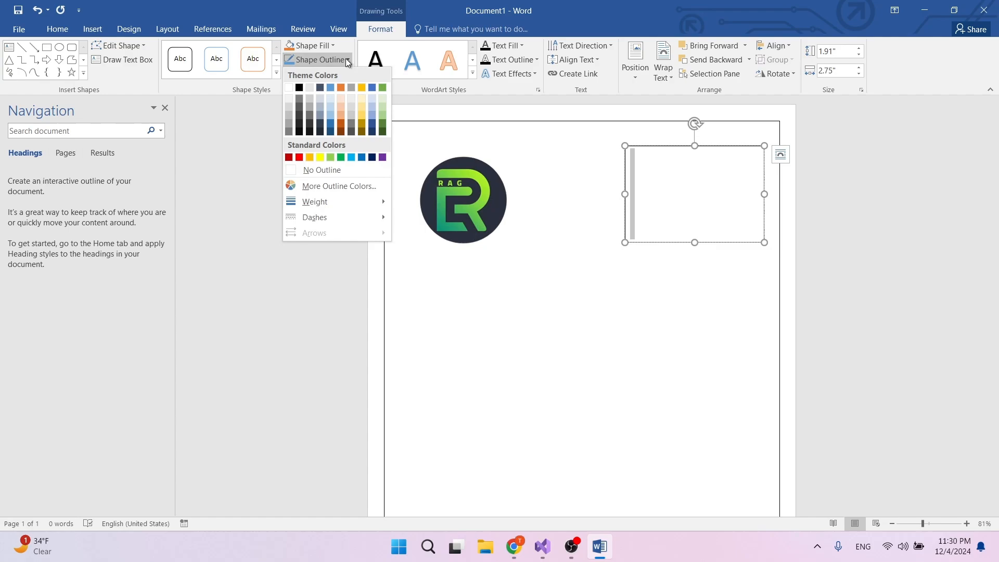
{"action": "left_click", "coordinate": [336, 170]}
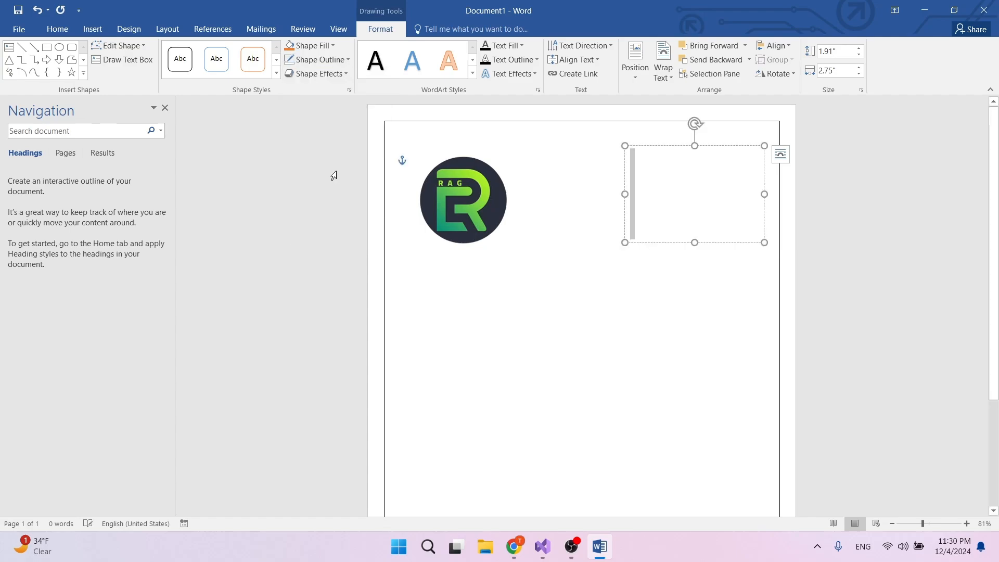
{"action": "left_click", "coordinate": [724, 285]}
{"action": "left_click", "coordinate": [636, 169]}
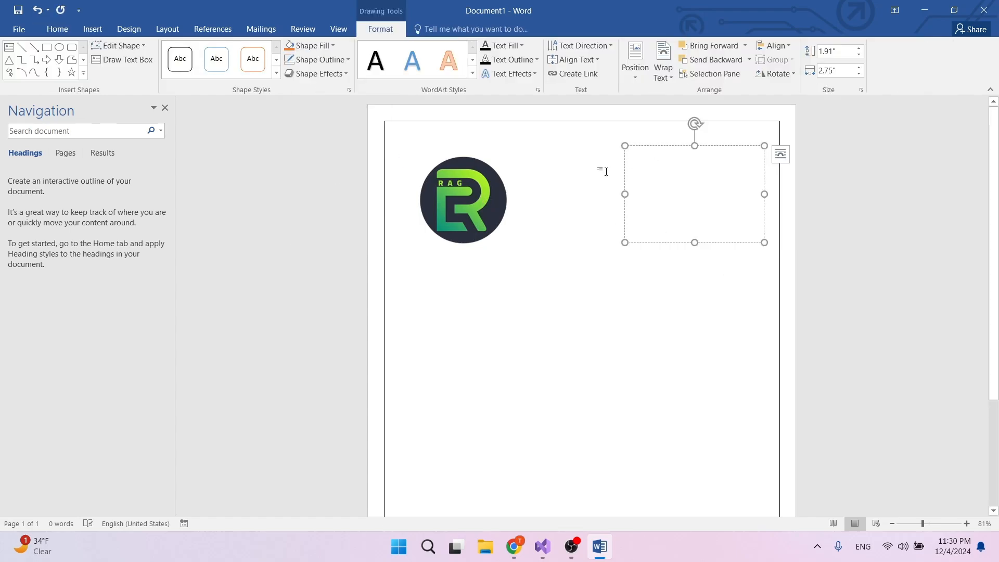
{"action": "left_click", "coordinate": [688, 291]}
- Set the empty text box's font to K24 Kurdish Bold Bold at size 16 and place the cursor inside it
{"action": "left_click", "coordinate": [658, 186]}
{"action": "left_click", "coordinate": [57, 28]}
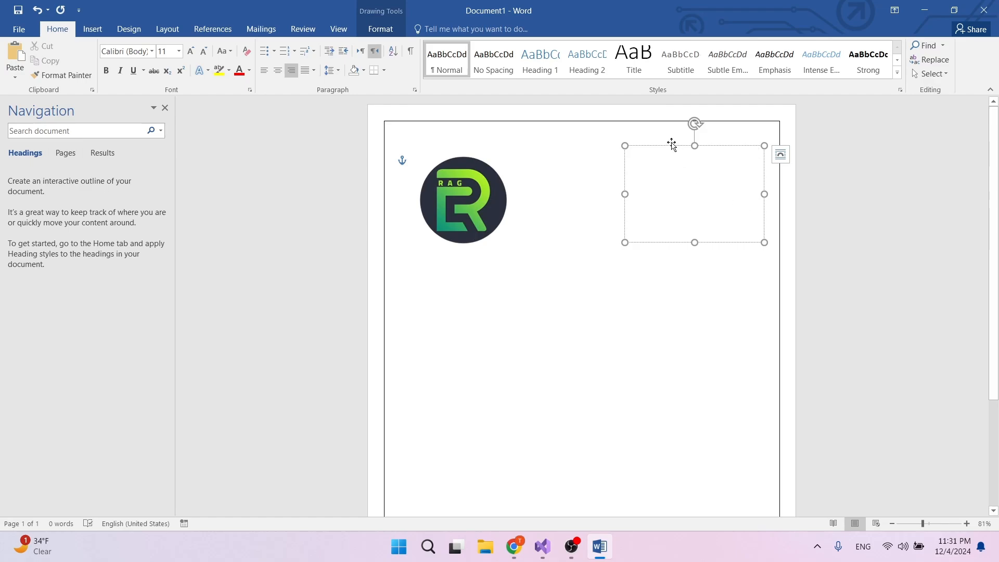
{"action": "left_click", "coordinate": [671, 147]}
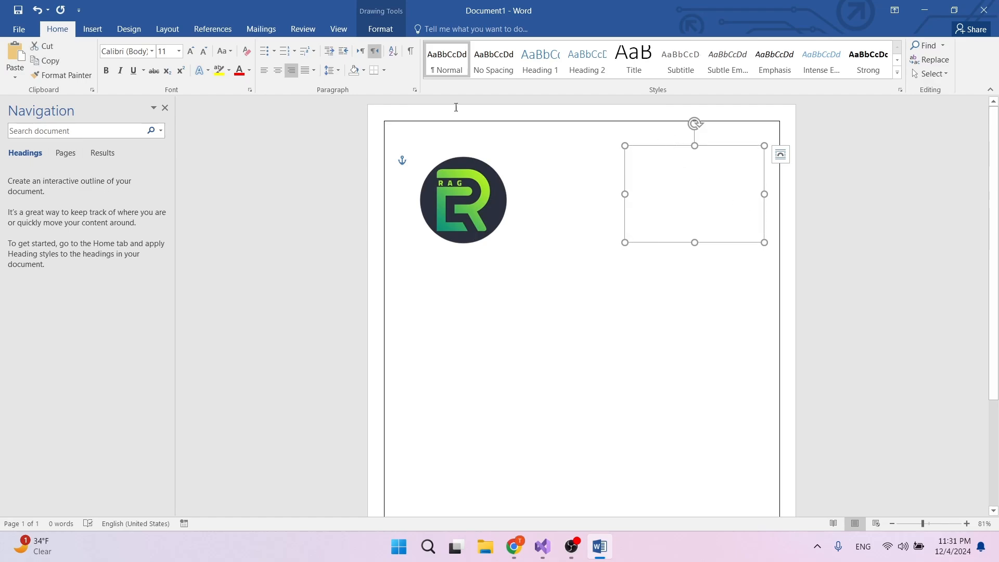
{"action": "left_click", "coordinate": [151, 52]}
{"action": "left_click", "coordinate": [667, 242]}
{"action": "left_click", "coordinate": [149, 55]}
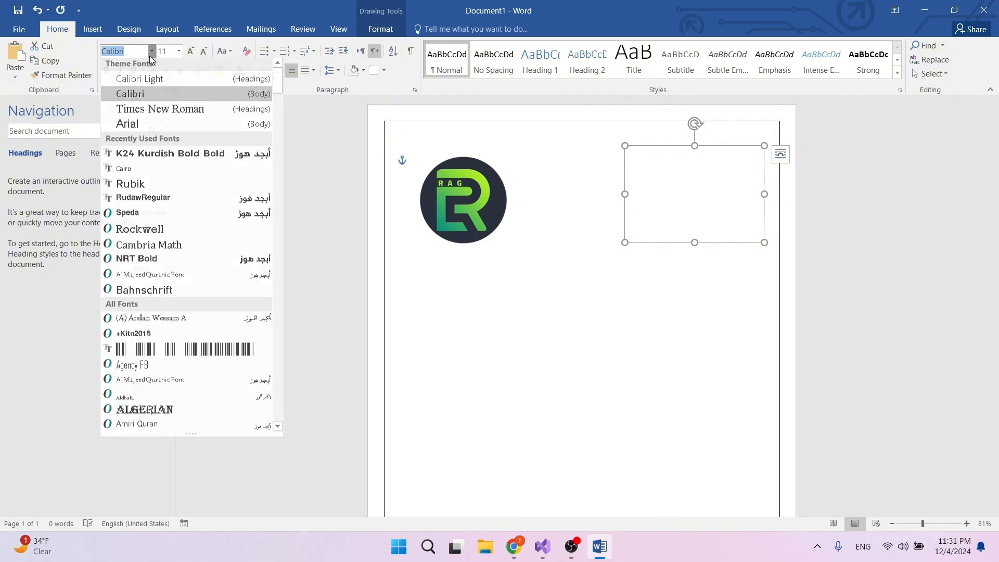
{"action": "left_click", "coordinate": [150, 155]}
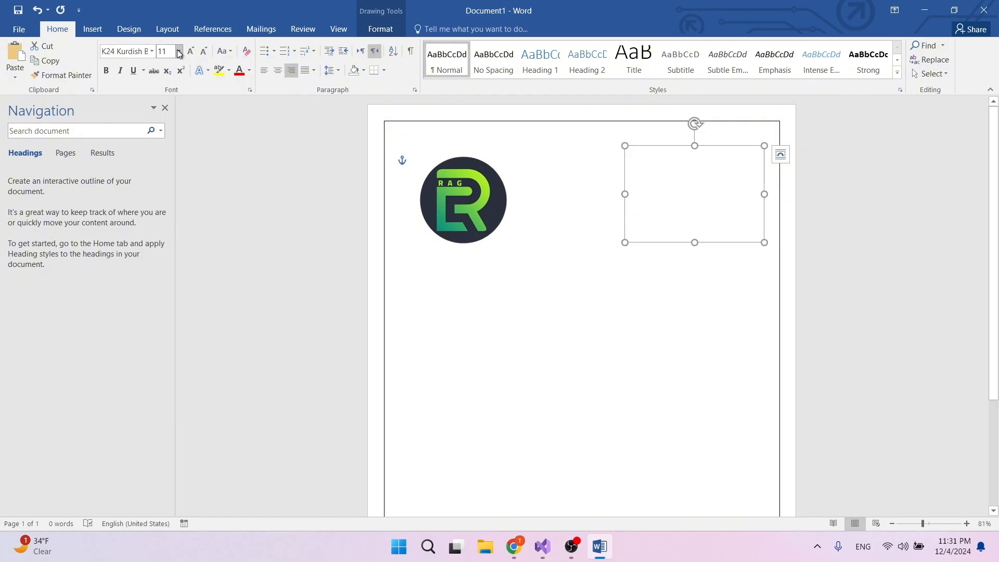
{"action": "left_click", "coordinate": [178, 51]}
{"action": "left_click", "coordinate": [167, 138]}
{"action": "left_click", "coordinate": [755, 164]}
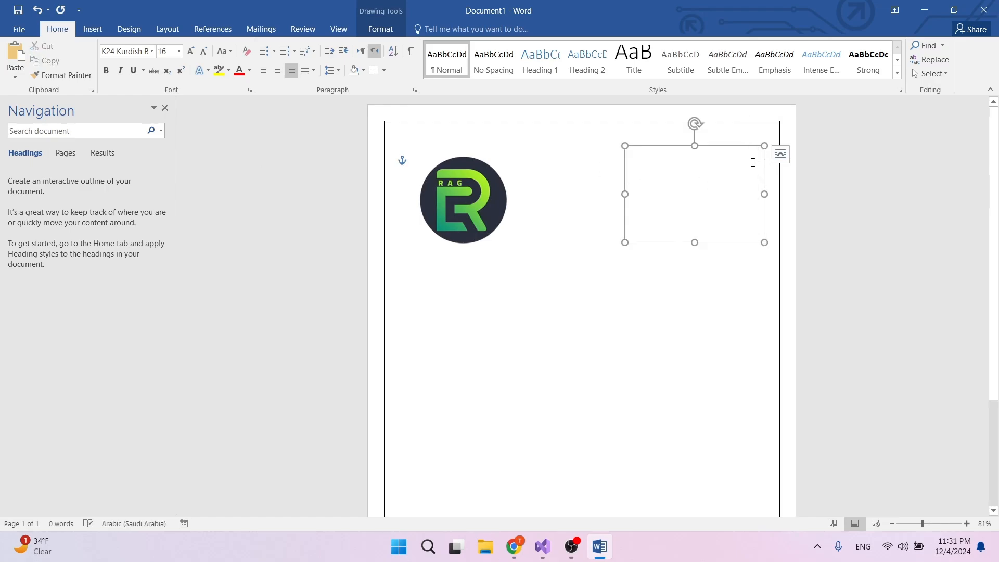
- Switch the input language to Kurdish and enter "زانکۆی گەرمیان", "کۆلیجی کدفلدفژد", "دفسدفلکسدف" and "دفکسلفهسکدفدکلفدکسژفه" on separate lines of the text box
{"action": "key", "text": "alt+shift"}
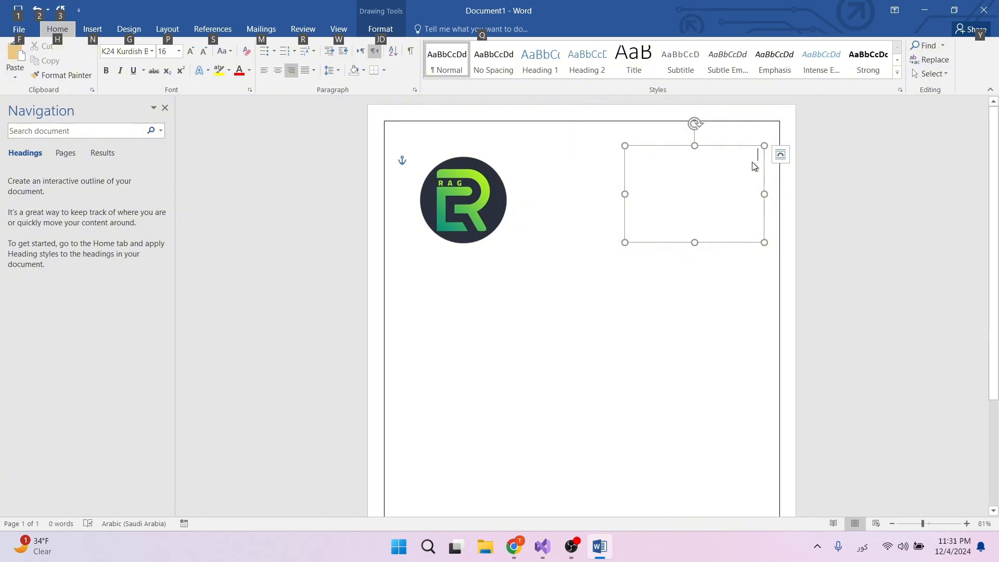
{"action": "left_click", "coordinate": [753, 163]}
{"action": "type", "text": "زان"}
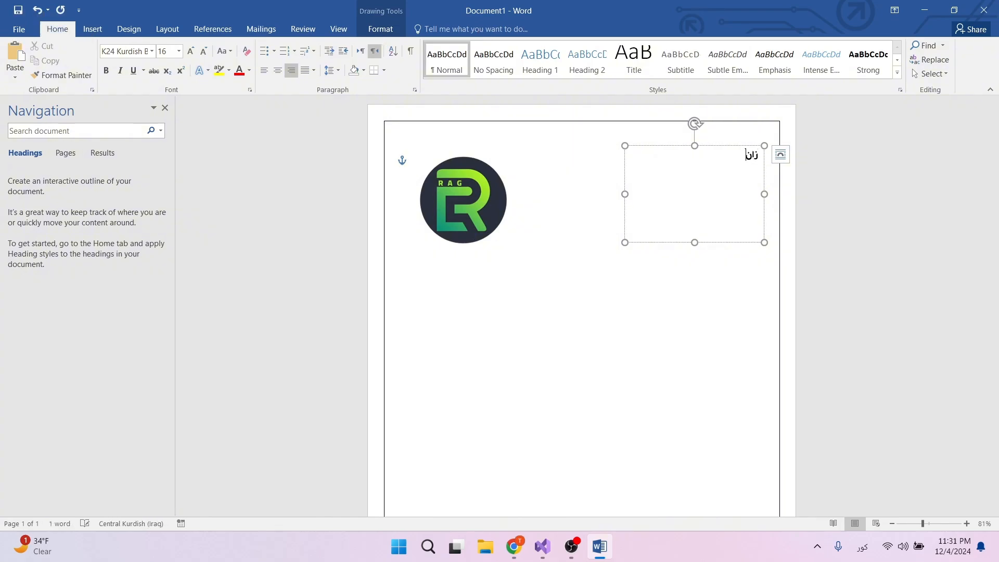
{"action": "type", "text": "کۆی گەرمیان"}
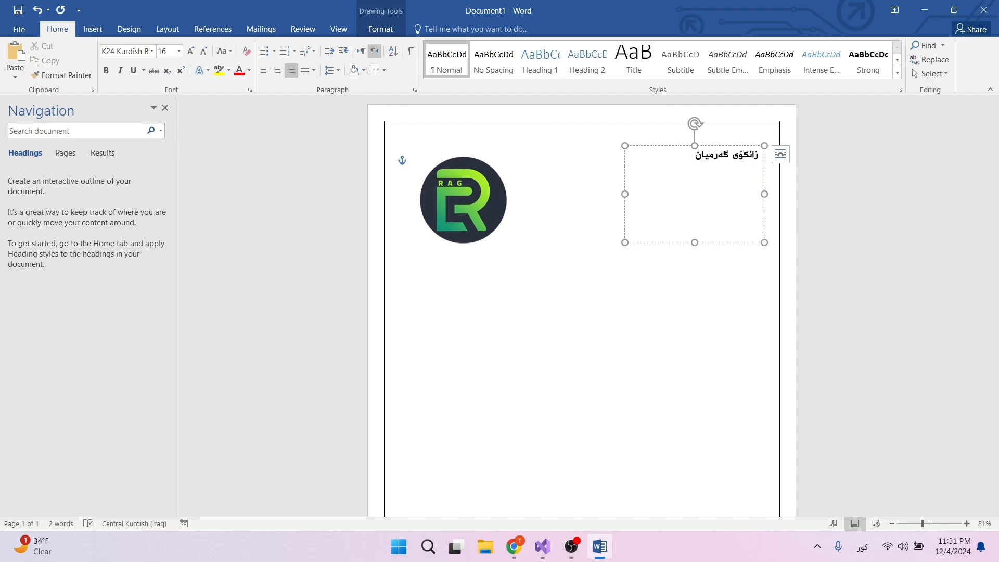
{"action": "type", "text": "کۆلیجی کدفلدفژد دفسدفلکسدف "}
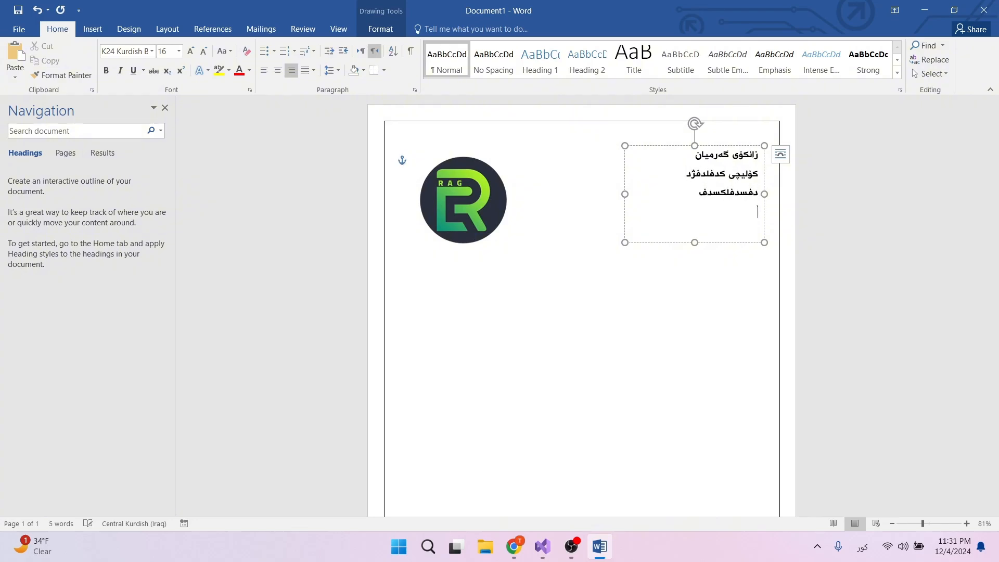
{"action": "type", "text": "دفکسلفهسکدفدکلفدکسژفه"}
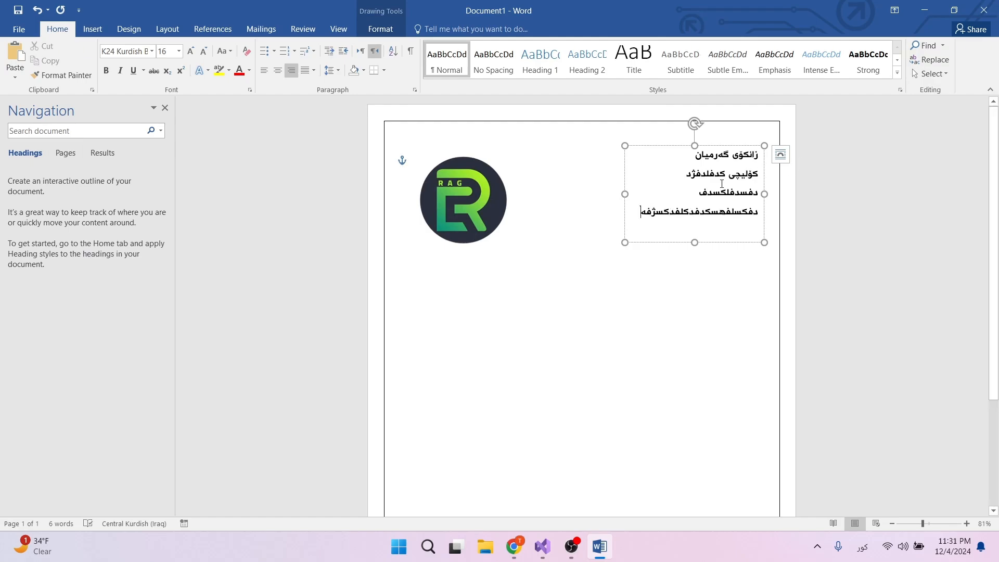
- Replace the text box's third line with longer Kurdish placeholder text, and lengthen the second line with filler and the first with "دسفسدف"
{"action": "double_click", "coordinate": [688, 196]}
{"action": "type", "text": "سدفدسفسدف"}
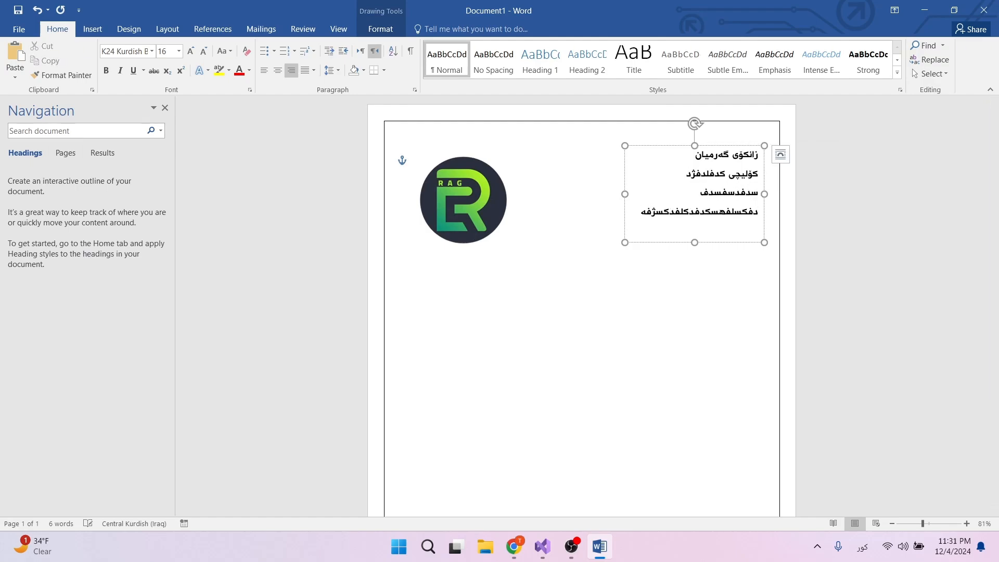
{"action": "type", "text": "سدفسدفسدسدفسدف"}
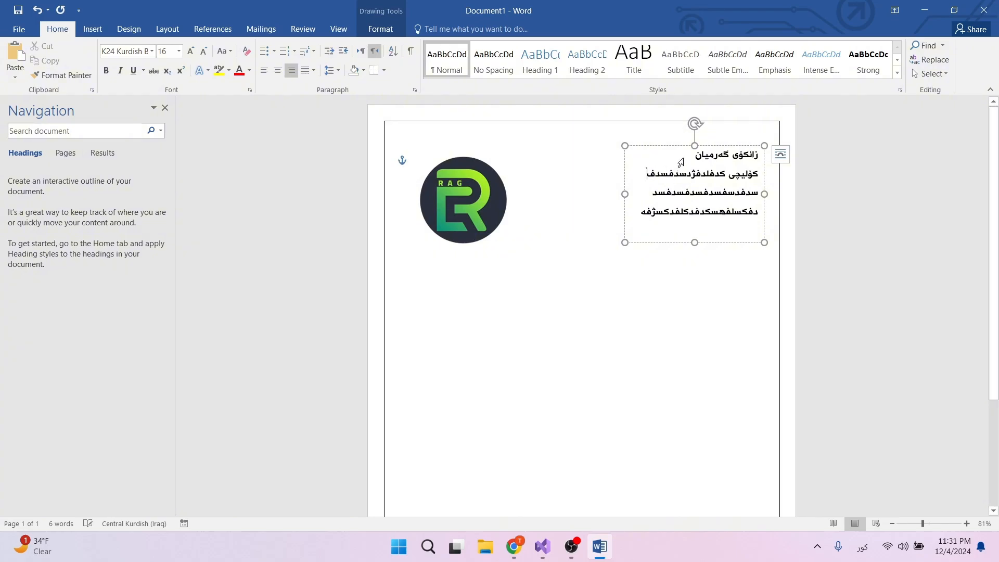
{"action": "triple_click", "coordinate": [682, 162]}
{"action": "left_click", "coordinate": [686, 159]}
{"action": "type", "text": "دسفسدف"}
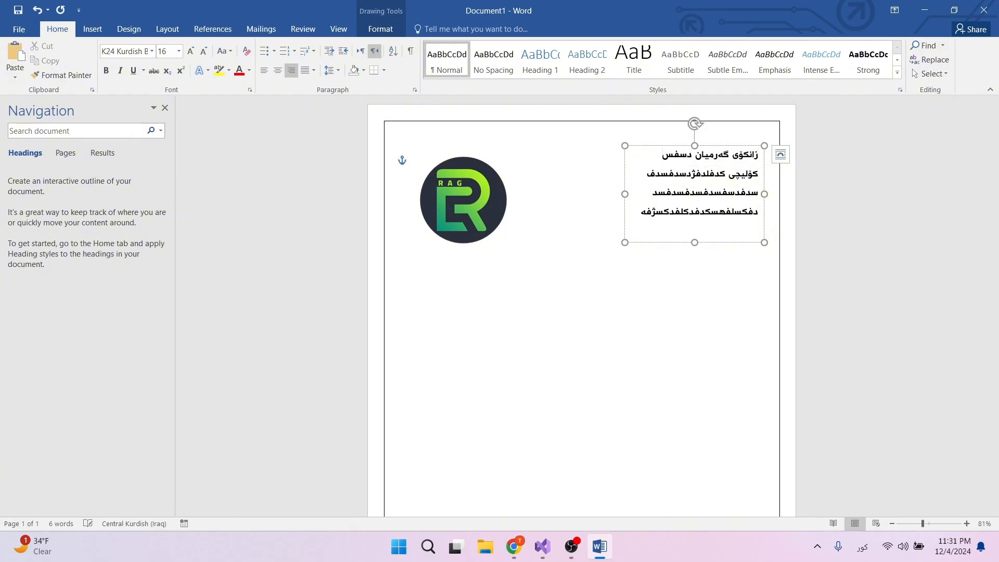
{"action": "left_click", "coordinate": [691, 286]}
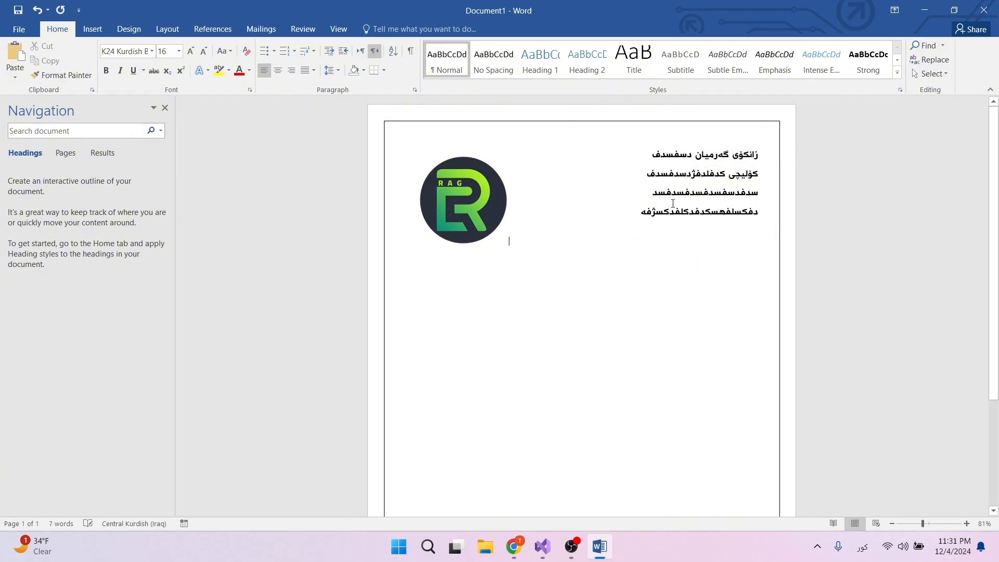
- Increase the font size of all text in the text box to 20
{"action": "left_click", "coordinate": [678, 146]}
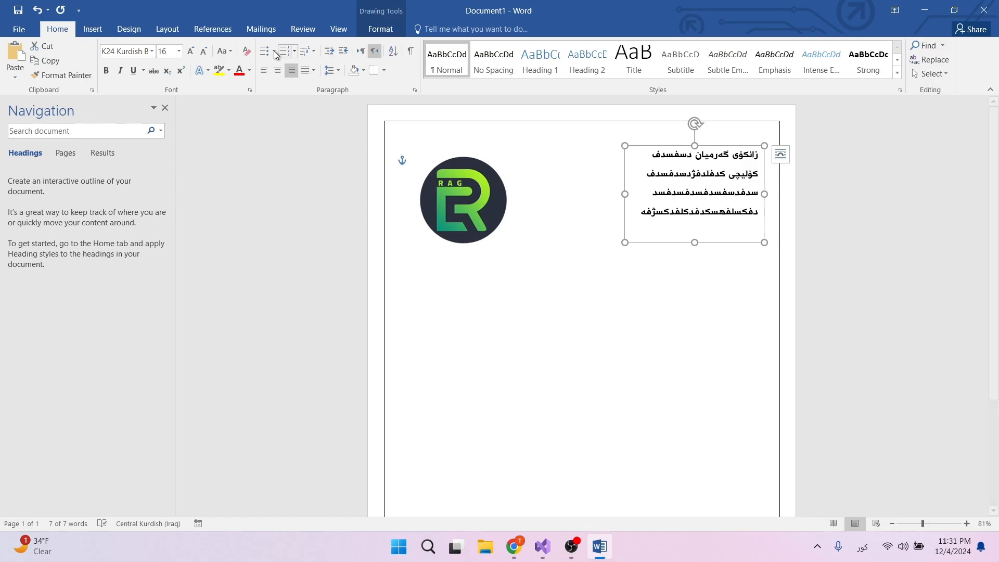
{"action": "left_click", "coordinate": [190, 53]}
{"action": "left_click", "coordinate": [191, 53]}
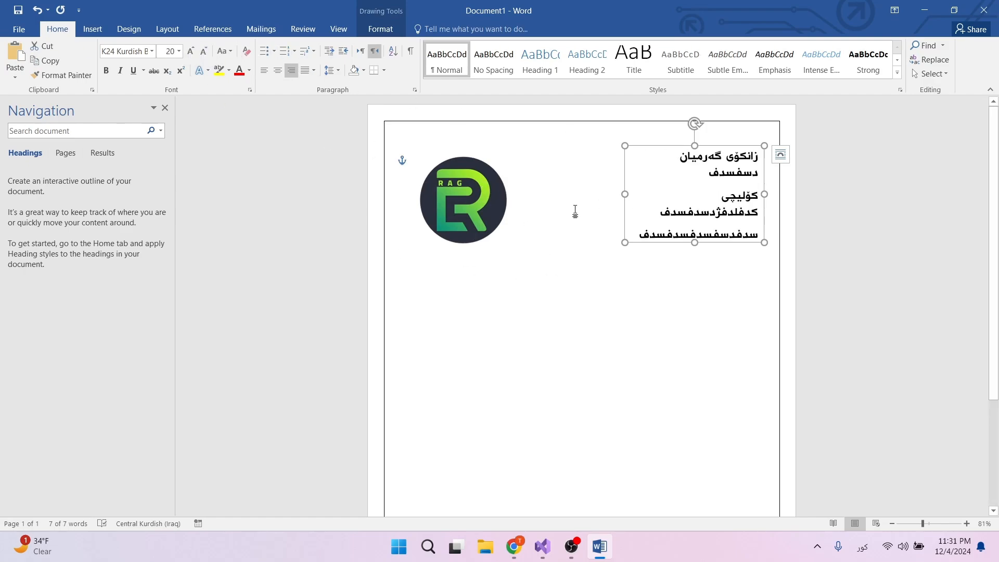
- Widen the university details text box toward the logo so each Kurdish entry fits on a single line
{"action": "left_click_drag", "start_coordinate": [624, 194], "coordinate": [587, 194]}
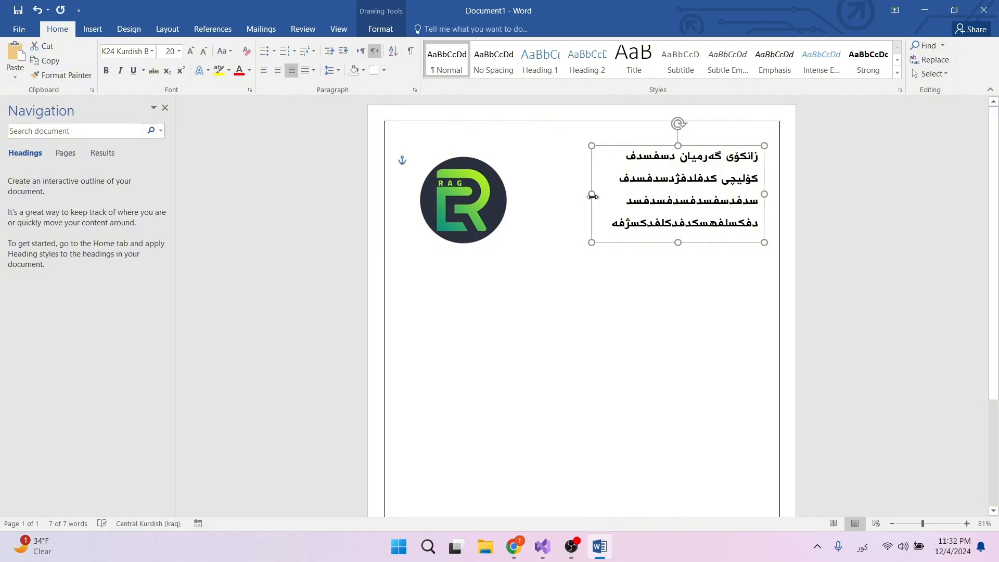
{"action": "left_click", "coordinate": [749, 344]}
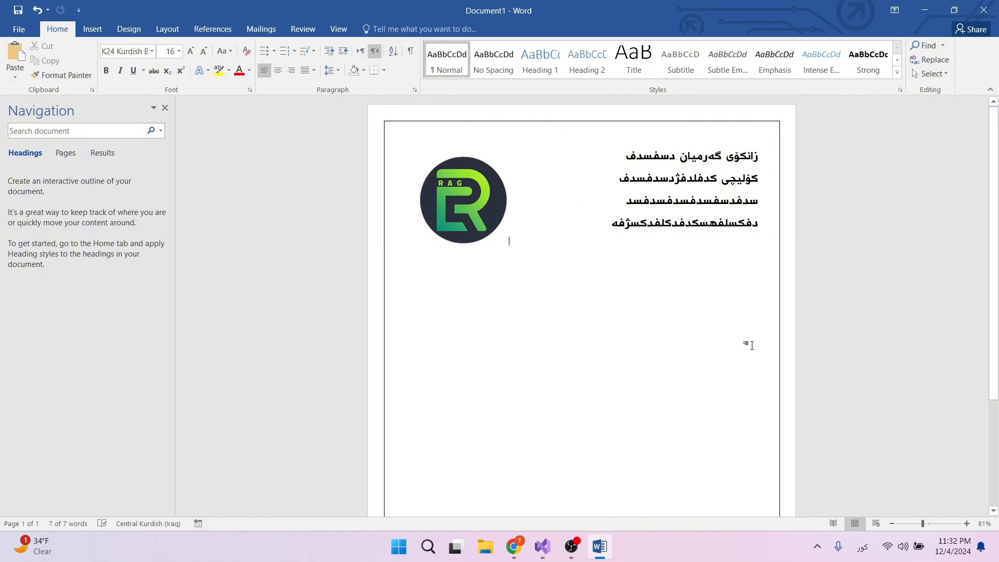
{"action": "left_click", "coordinate": [494, 212]}
- Move the university details text box closer to the page border and slightly down to line up with the logo
{"action": "left_click", "coordinate": [716, 191]}
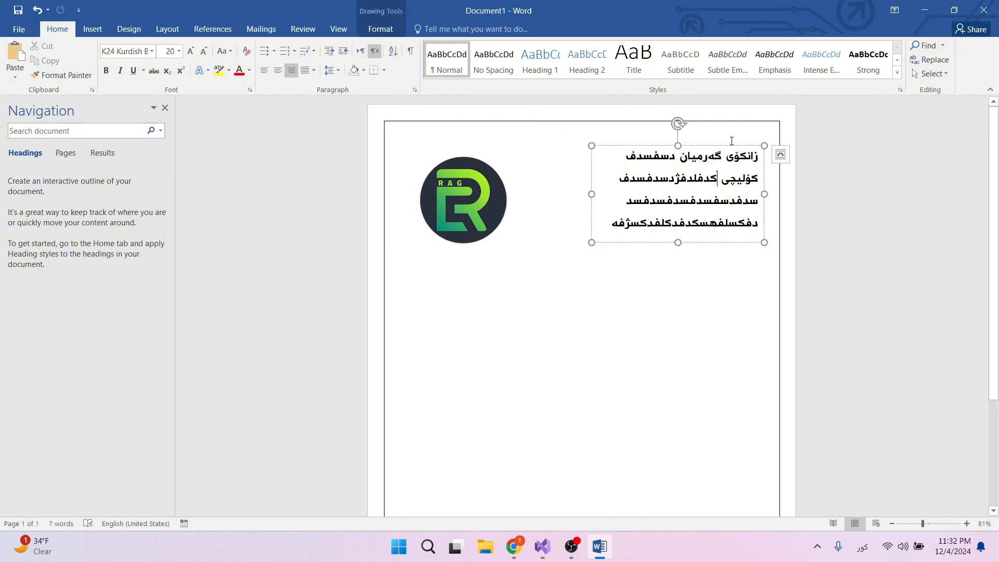
{"action": "left_click_drag", "start_coordinate": [732, 147], "coordinate": [743, 152]}
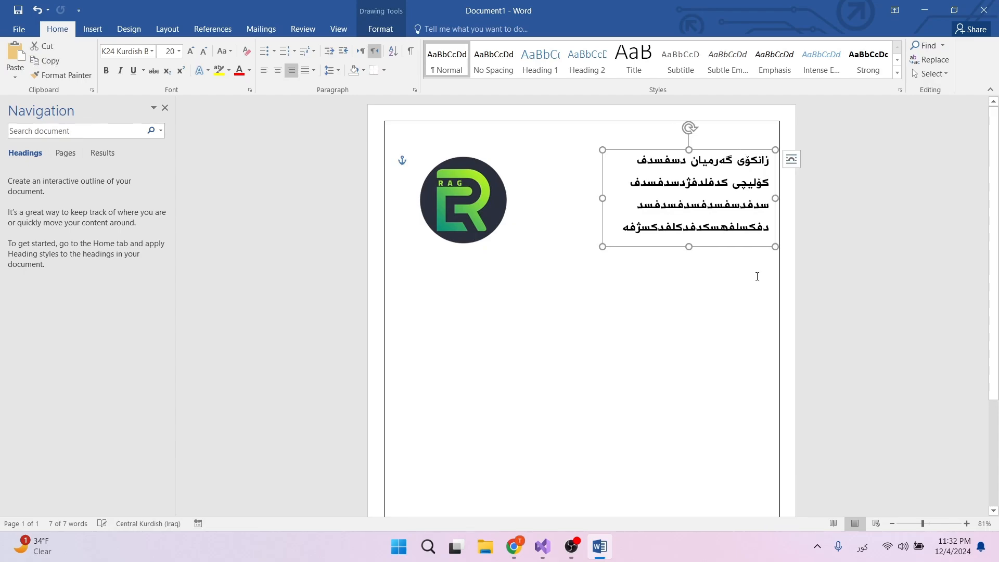
{"action": "left_click", "coordinate": [509, 240]}
{"action": "left_click", "coordinate": [727, 160]}
{"action": "left_click_drag", "start_coordinate": [731, 150], "coordinate": [733, 147]}
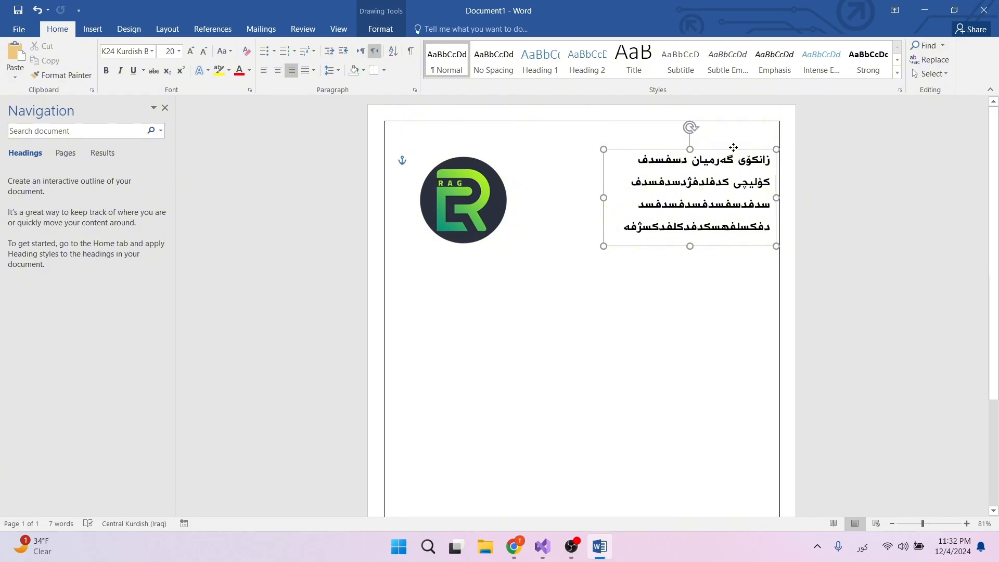
{"action": "left_click", "coordinate": [698, 297]}
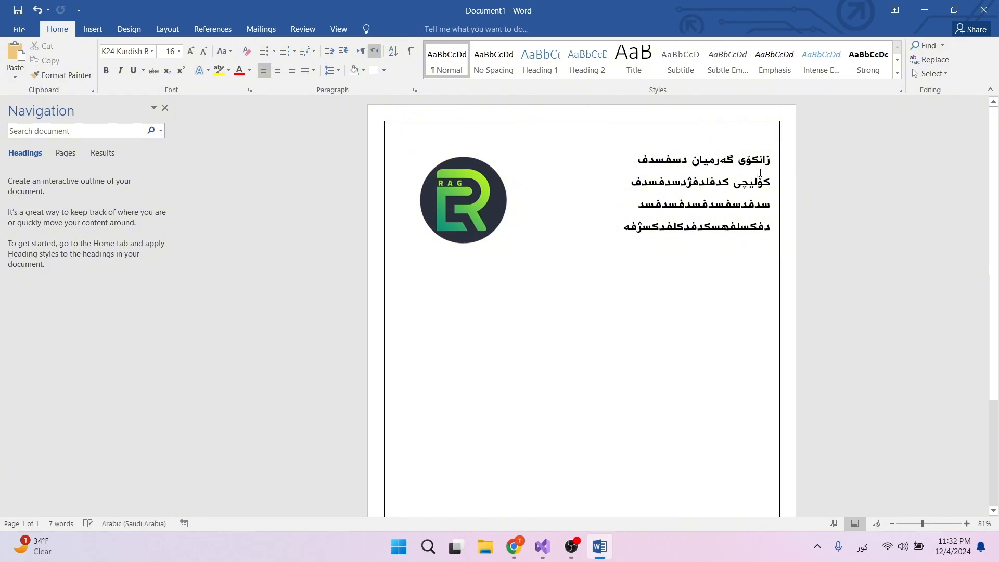
{"action": "left_click_drag", "start_coordinate": [755, 151], "coordinate": [755, 154]}
{"action": "left_click", "coordinate": [667, 288]}
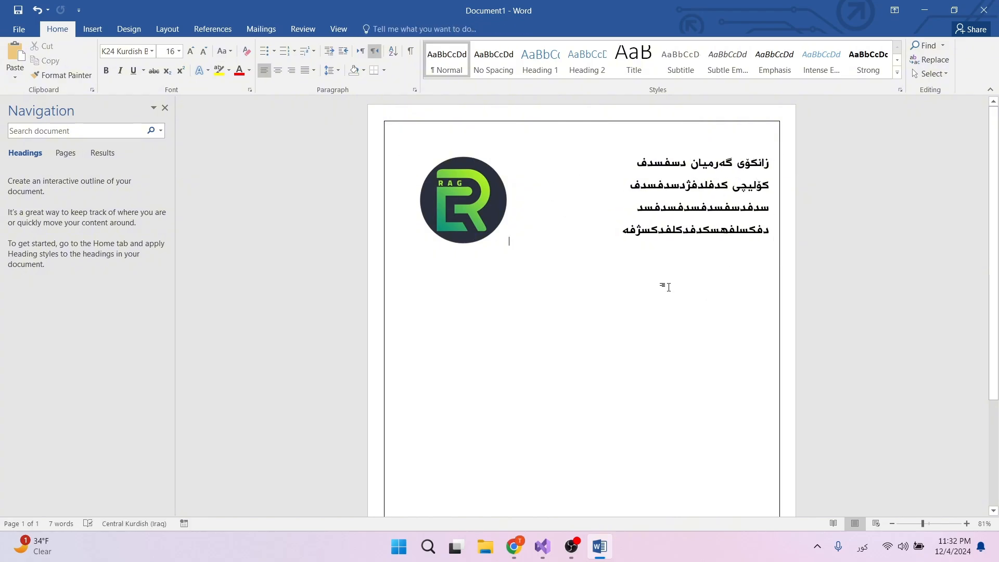
{"action": "scroll", "coordinate": [668, 287], "scroll_direction": "down", "scroll_amount": 4}
{"action": "scroll", "coordinate": [665, 287], "scroll_direction": "up", "scroll_amount": 4}
{"action": "left_click", "coordinate": [621, 232]}
{"action": "left_click", "coordinate": [632, 304]}
{"action": "left_click", "coordinate": [677, 163]}
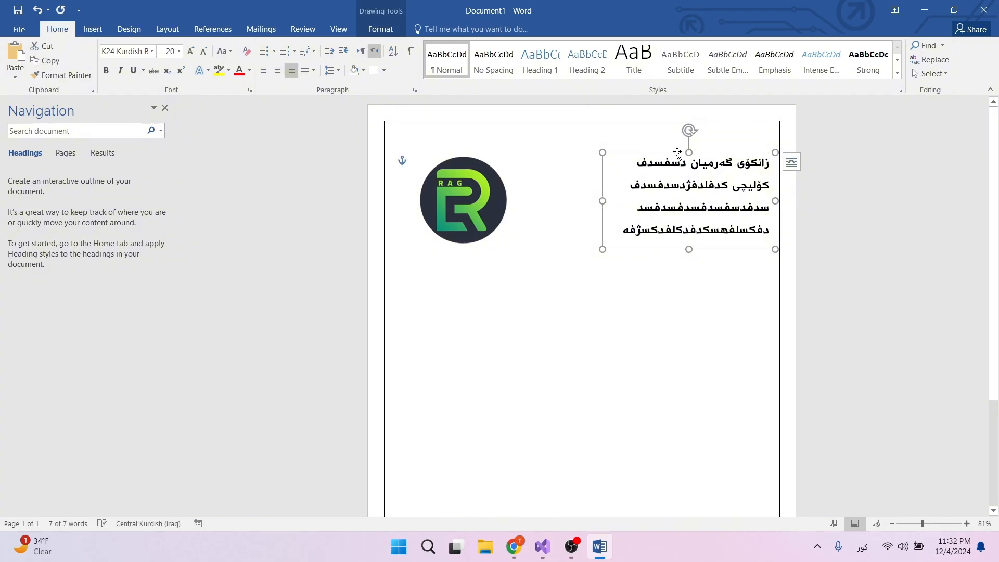
{"action": "left_click", "coordinate": [673, 305]}
- Duplicate the university details text box and place the copy in the empty area below the logo
{"action": "left_click", "coordinate": [665, 152]}
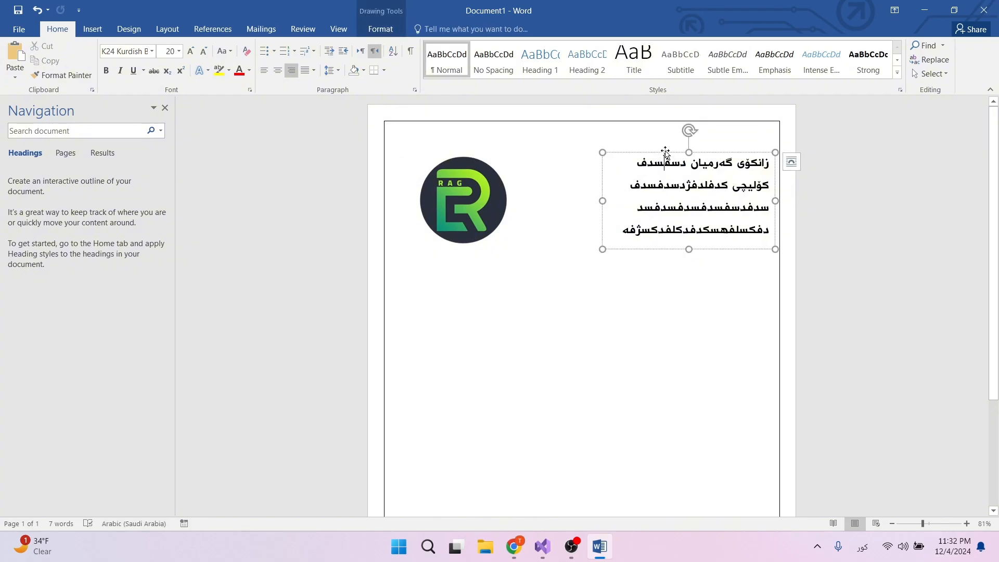
{"action": "left_click", "coordinate": [665, 152]}
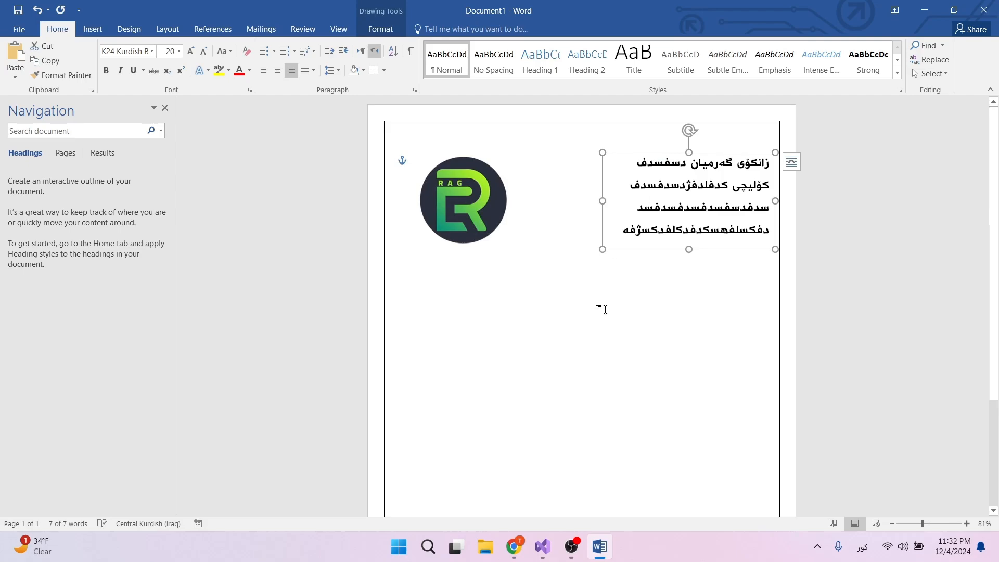
{"action": "key", "text": "ctrl+c"}
{"action": "key", "text": "ctrl+v"}
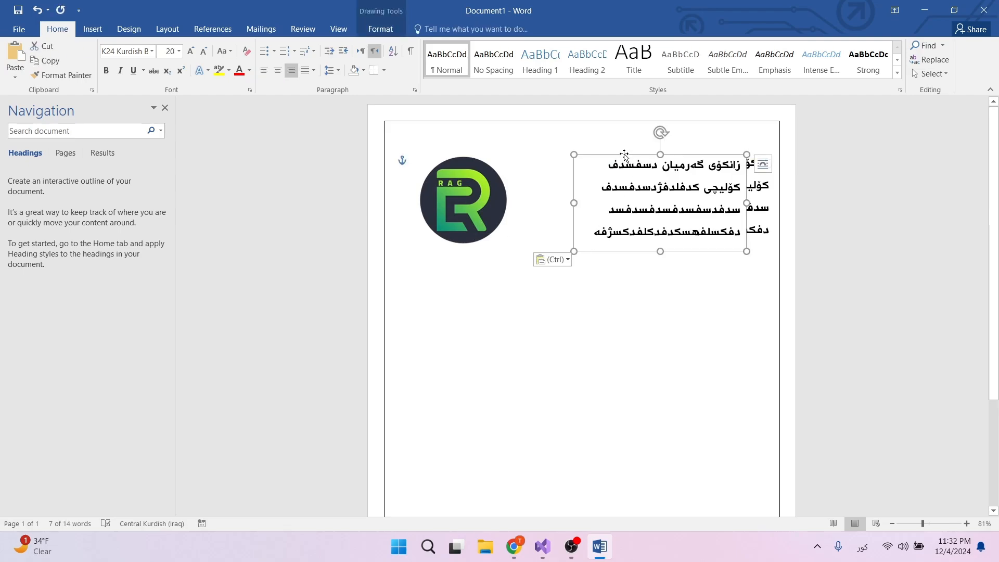
{"action": "left_click_drag", "start_coordinate": [626, 145], "coordinate": [570, 267]}
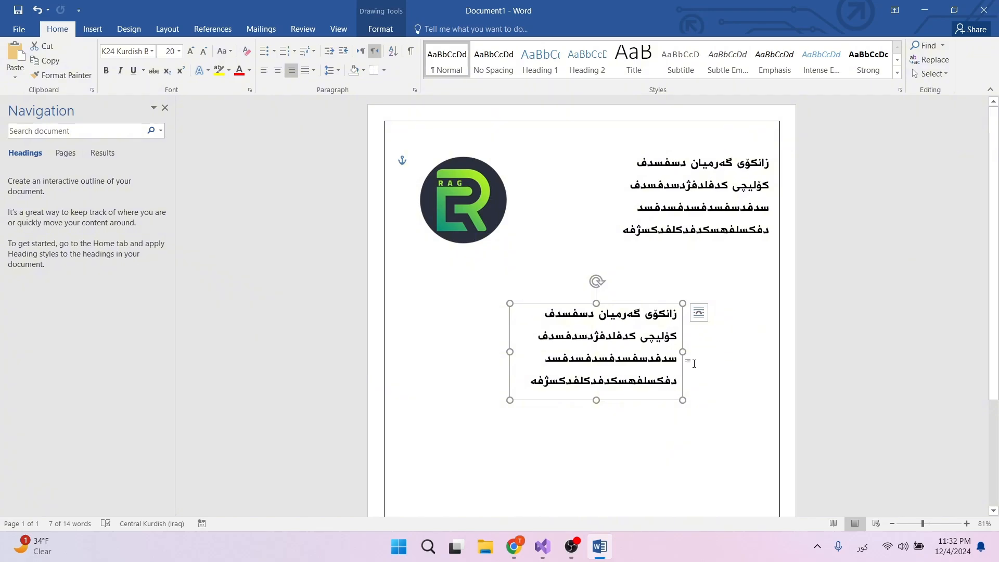
- Stretch the copied text box horizontally on both sides so it spans nearly the full width inside the page border
{"action": "left_click_drag", "start_coordinate": [683, 351], "coordinate": [762, 357]}
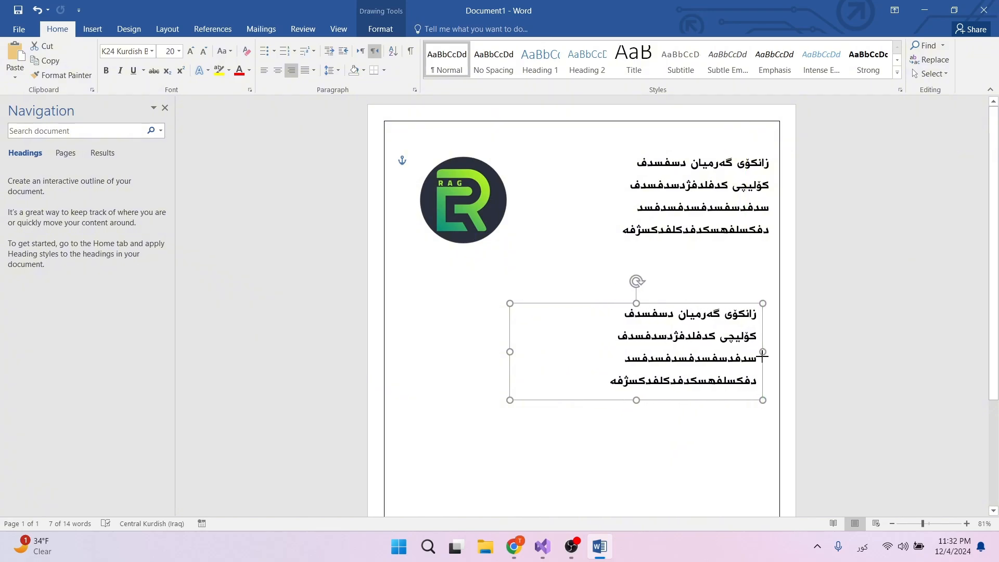
{"action": "left_click_drag", "start_coordinate": [510, 352], "coordinate": [396, 351]}
{"action": "left_click_drag", "start_coordinate": [618, 367], "coordinate": [622, 365]}
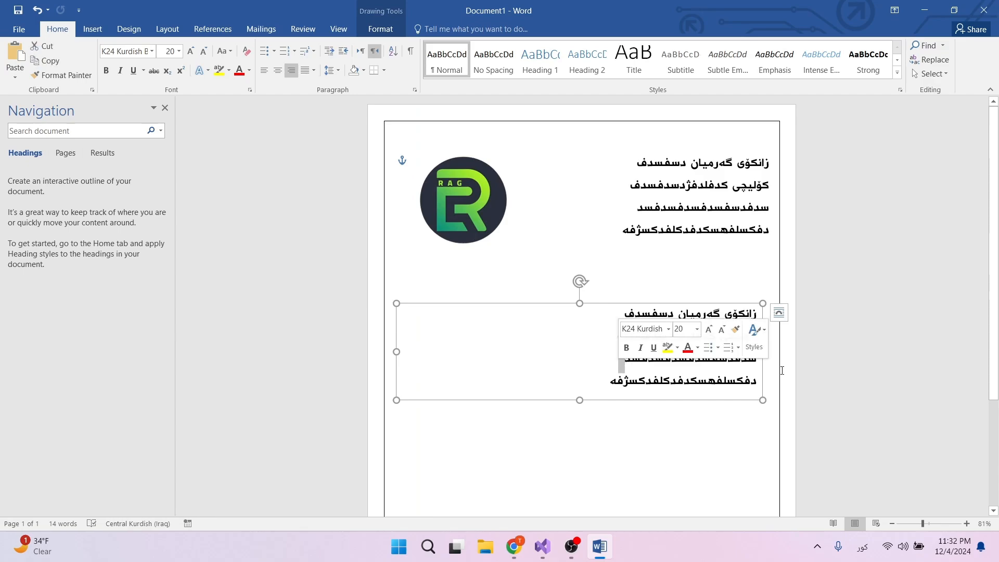
{"action": "left_click", "coordinate": [758, 417]}
{"action": "left_click", "coordinate": [760, 351]}
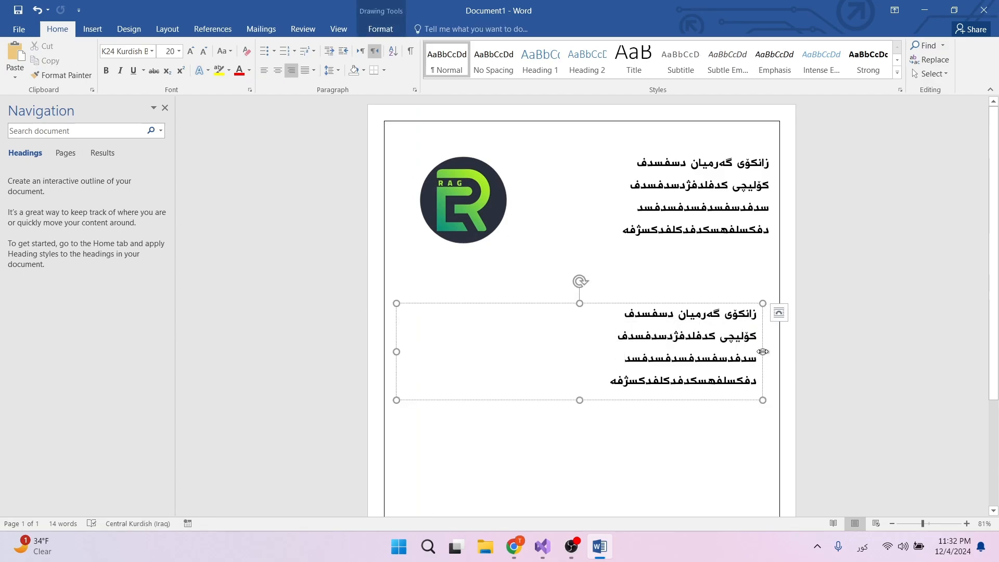
{"action": "left_click_drag", "start_coordinate": [762, 351], "coordinate": [770, 351]}
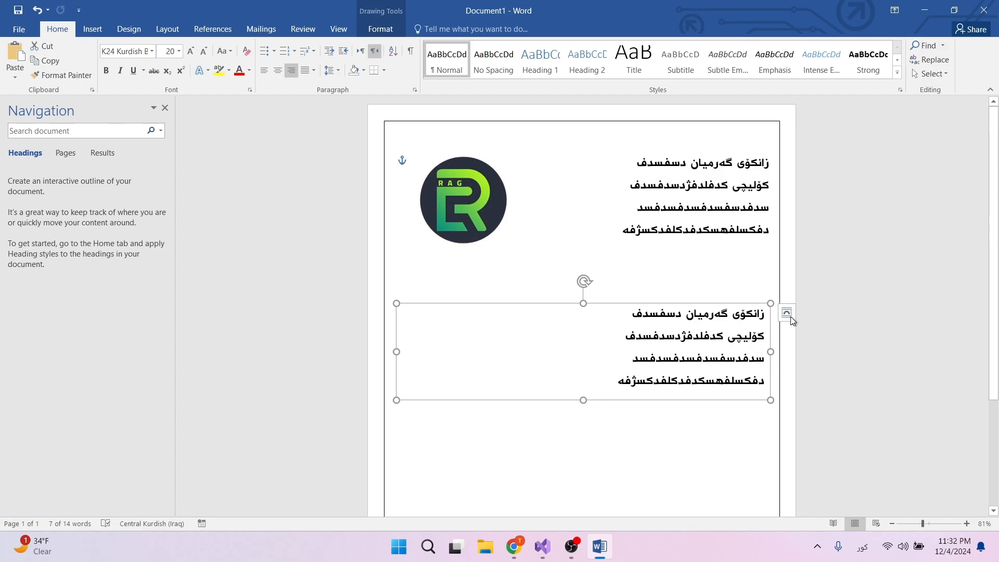
- Replace the copied box's text with "کۆمەڵە ناسی لە سەردەمی ئیسلامیدا" and shorten the box to one line's height
{"action": "double_click", "coordinate": [716, 358]}
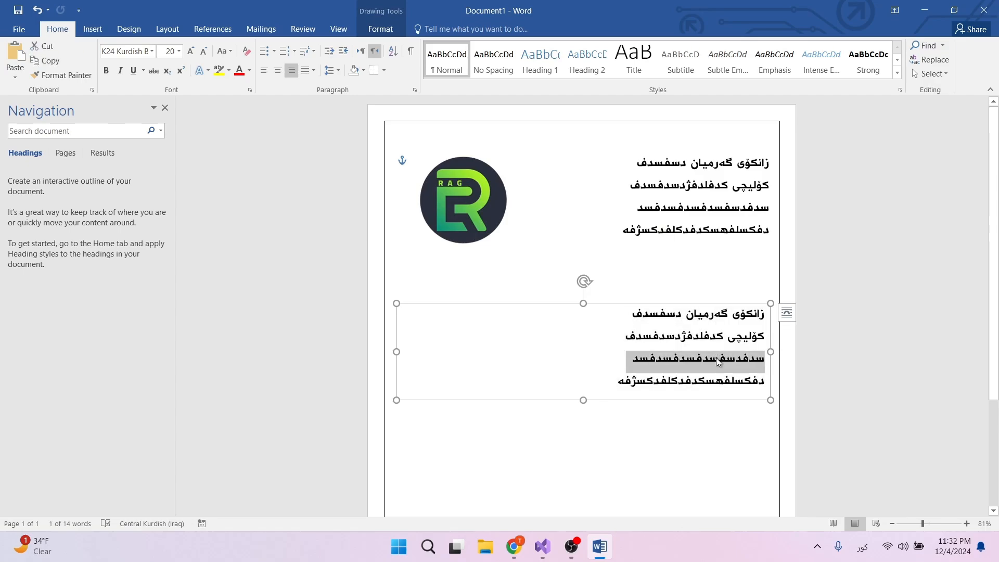
{"action": "key", "text": "ctrl+a"}
{"action": "key", "text": "Delete"}
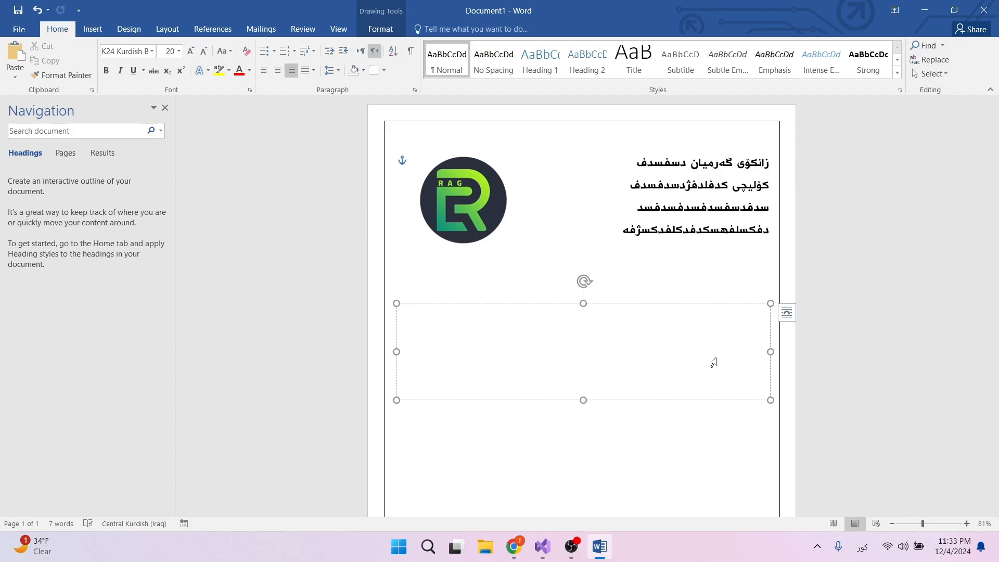
{"action": "type", "text": "کۆمەڵە ناسی لە سەردەمی ئی"}
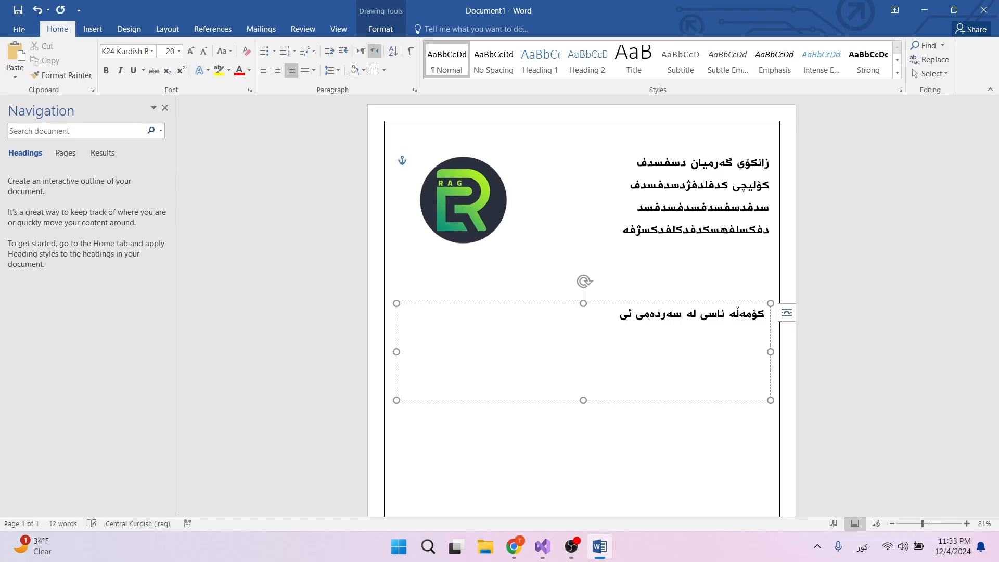
{"action": "type", "text": "اسلامیدا"}
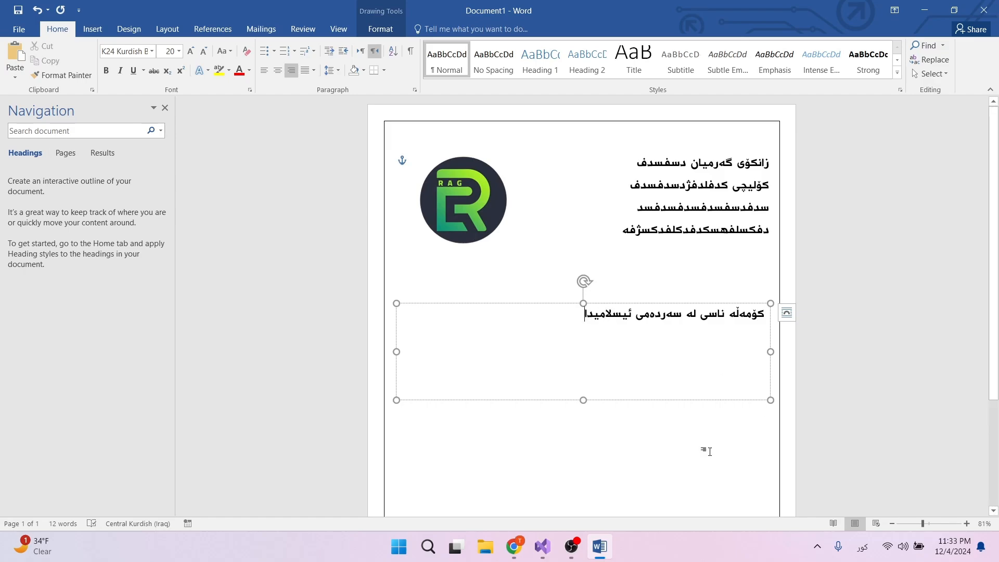
{"action": "left_click_drag", "start_coordinate": [584, 398], "coordinate": [582, 333]}
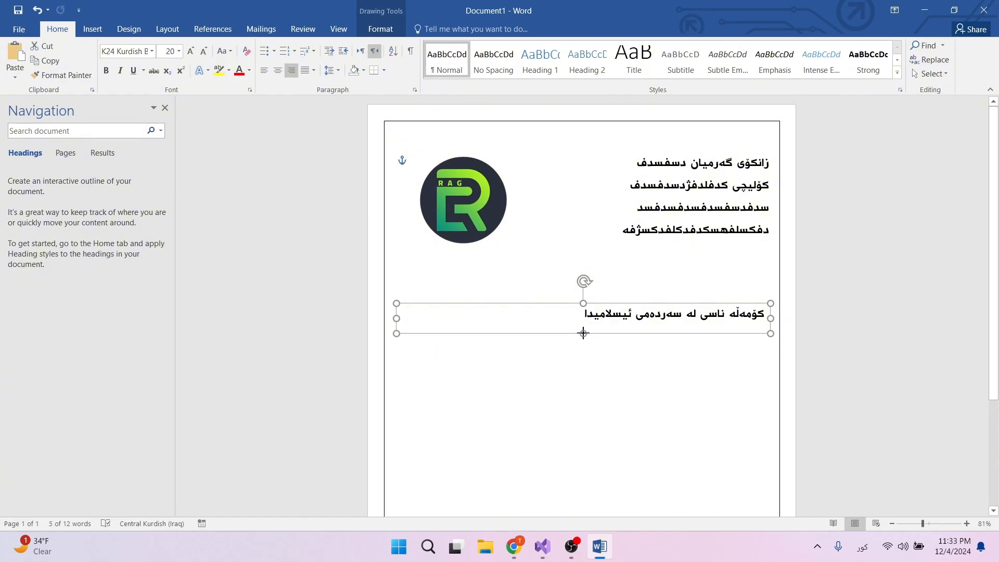
- Centre the title in its text box and set its font size to 36
{"action": "left_click", "coordinate": [276, 71]}
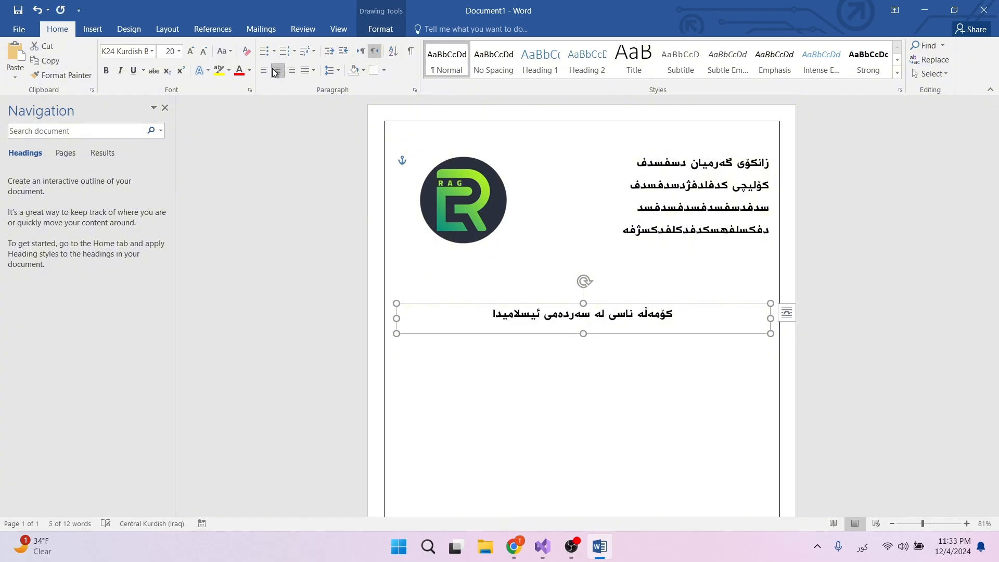
{"action": "left_click", "coordinate": [191, 51]}
{"action": "left_click", "coordinate": [190, 51]}
{"action": "left_click", "coordinate": [191, 51]}
{"action": "left_click", "coordinate": [191, 51]}
{"action": "left_click", "coordinate": [191, 51]}
{"action": "left_click", "coordinate": [191, 51]}
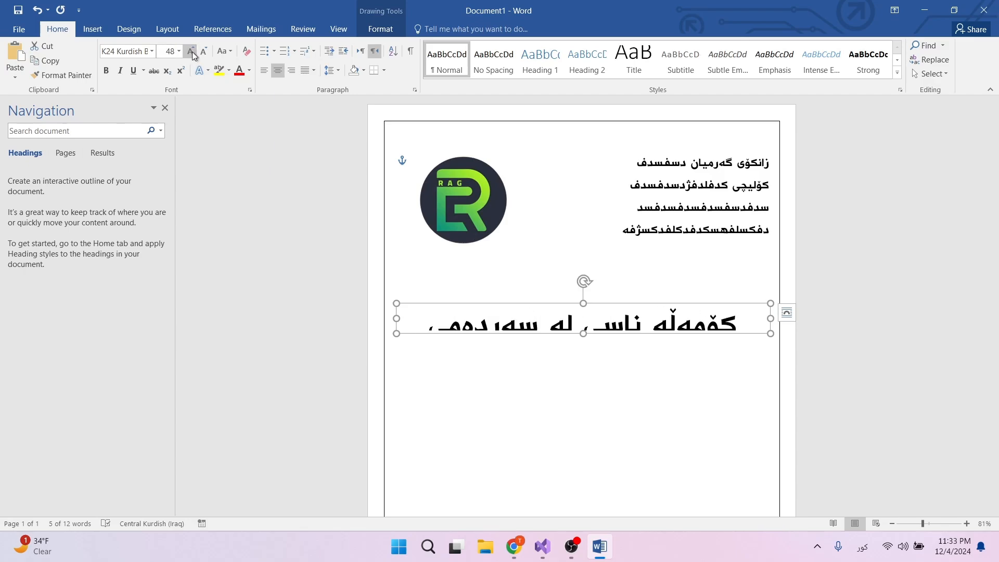
{"action": "left_click", "coordinate": [203, 51]}
{"action": "left_click", "coordinate": [204, 51]}
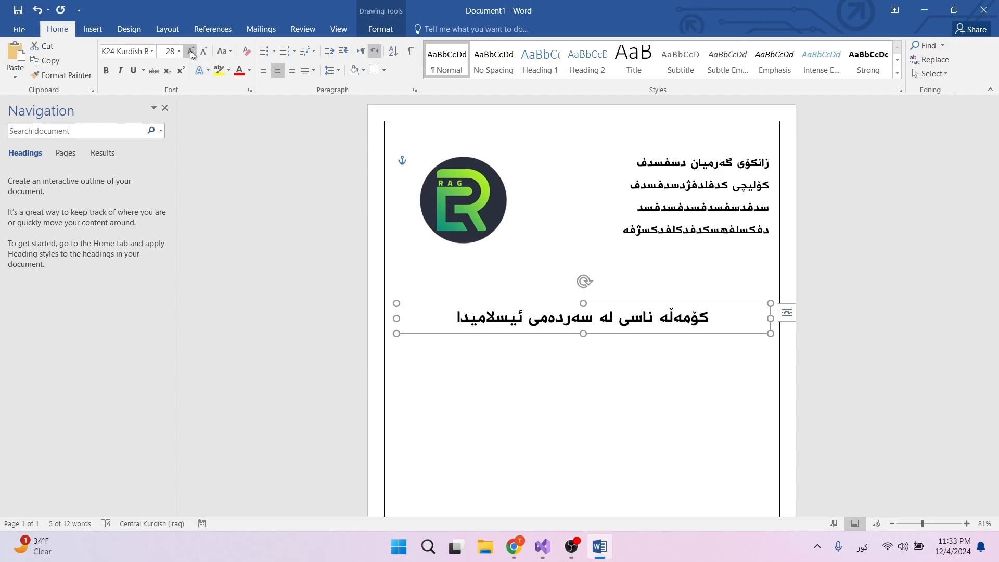
{"action": "left_click", "coordinate": [191, 52]}
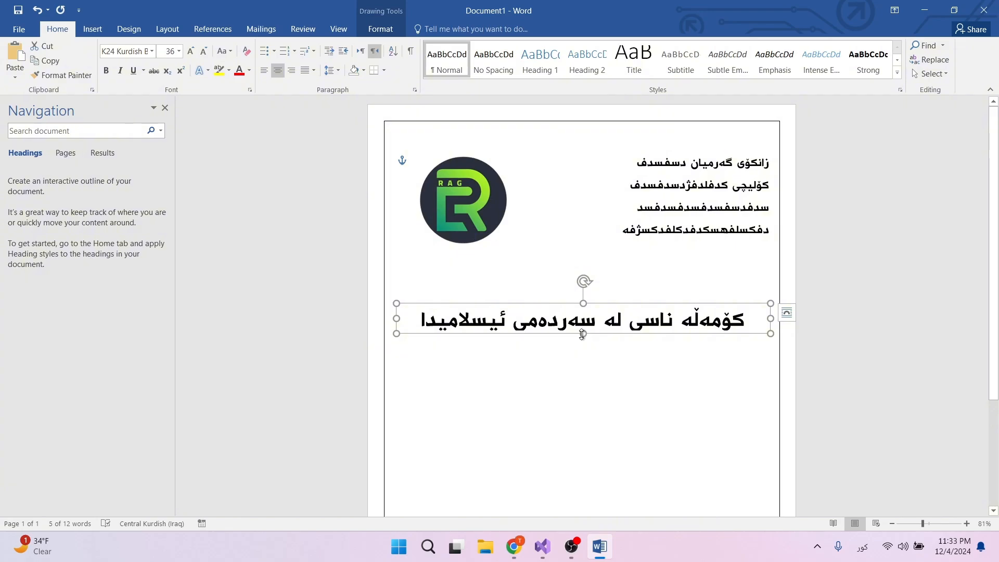
{"action": "left_click", "coordinate": [599, 376]}
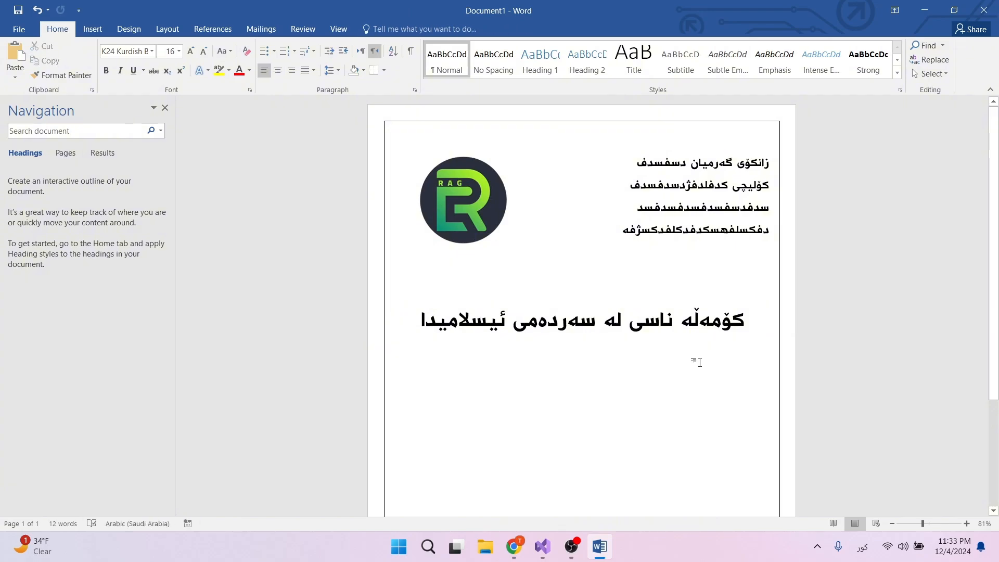
- Move the title text box down toward the vertical middle of the page
{"action": "left_click", "coordinate": [632, 319]}
{"action": "scroll", "coordinate": [894, 417], "scroll_direction": "down", "scroll_amount": 3}
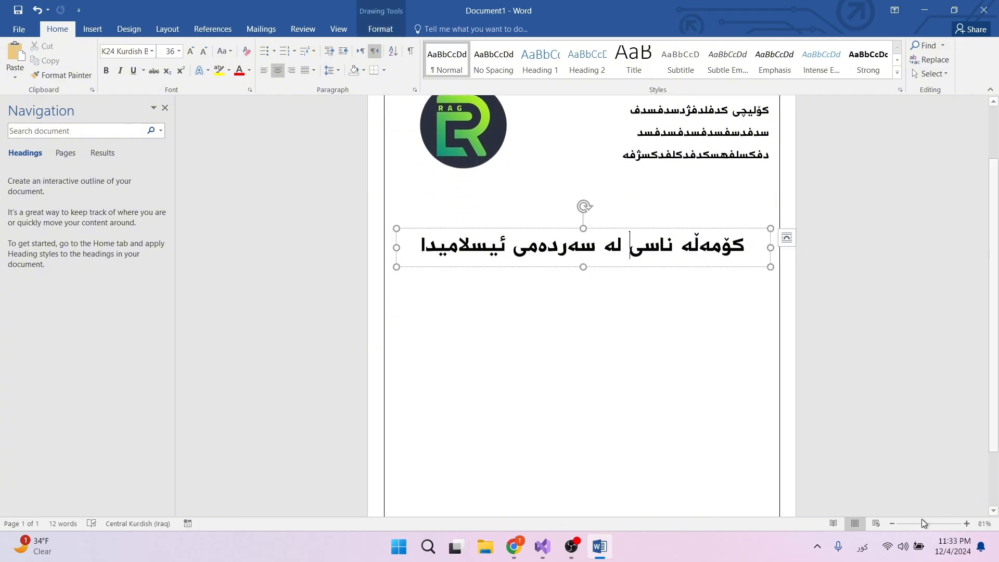
{"action": "left_click_drag", "start_coordinate": [921, 522], "coordinate": [914, 523]}
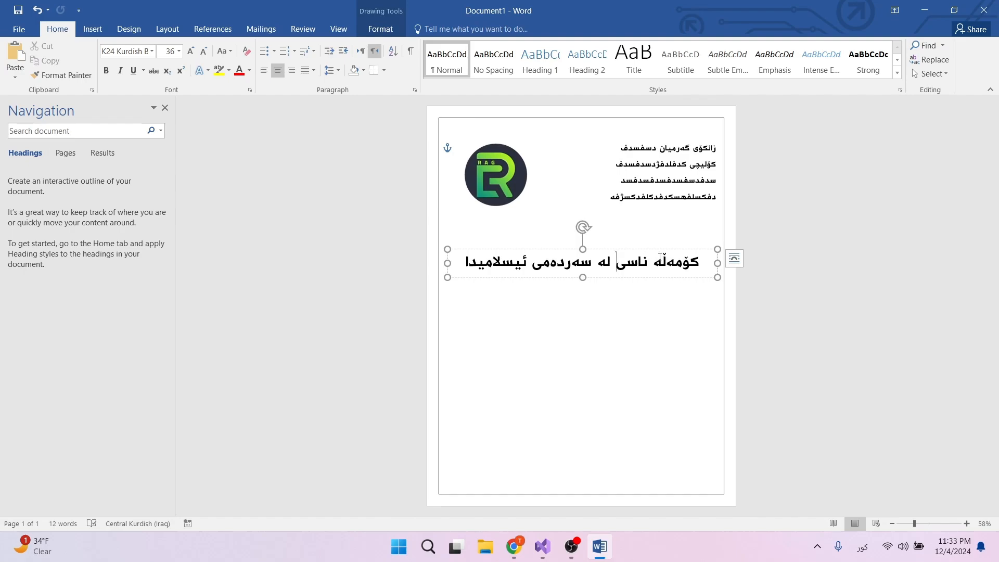
{"action": "left_click_drag", "start_coordinate": [659, 251], "coordinate": [658, 269]}
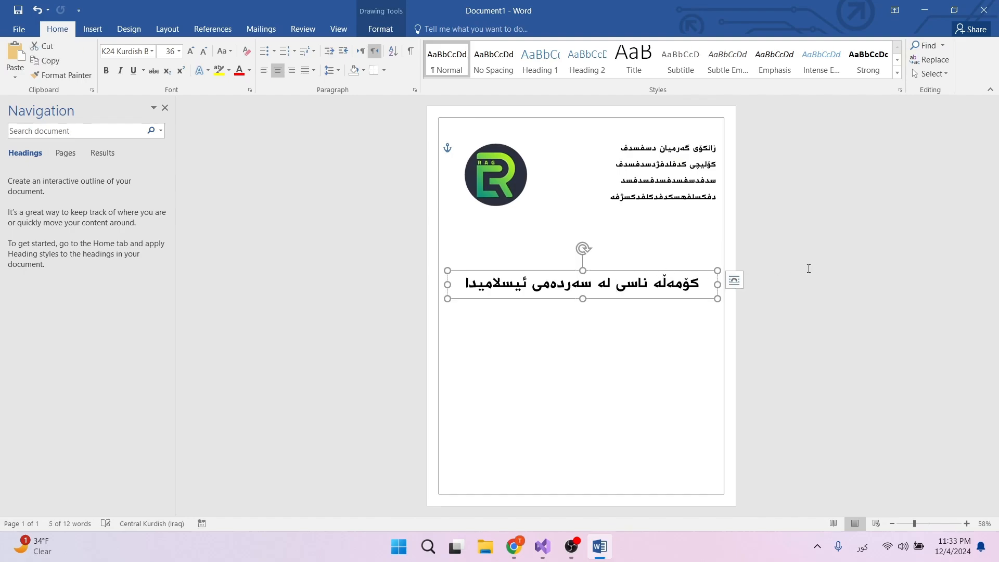
{"action": "left_click", "coordinate": [824, 264]}
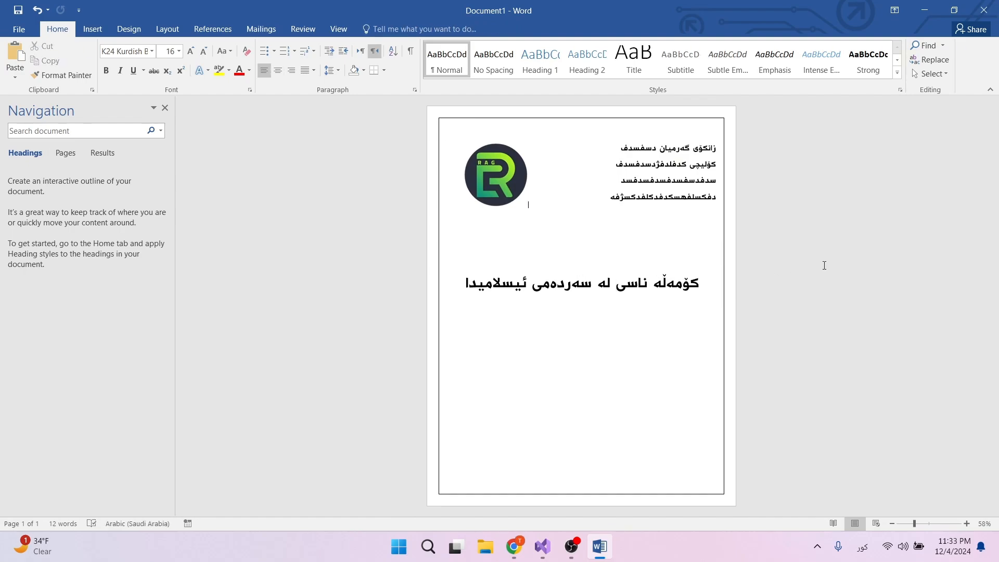
{"action": "left_click", "coordinate": [663, 296]}
{"action": "left_click_drag", "start_coordinate": [652, 272], "coordinate": [652, 286]}
{"action": "left_click", "coordinate": [878, 285]}
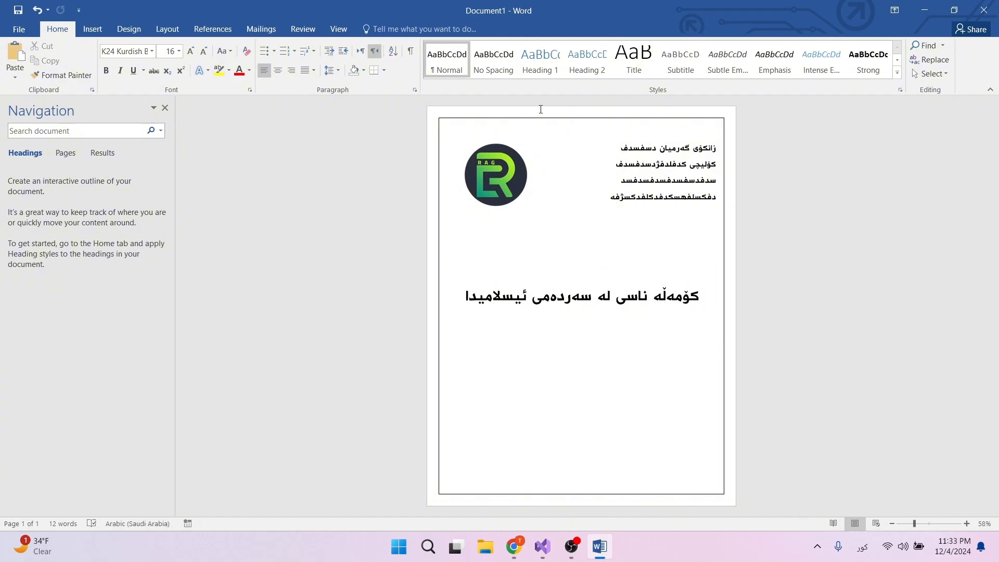
- Nudge the university details text box slightly down beside the logo and keep the box selected
{"action": "left_click", "coordinate": [697, 164]}
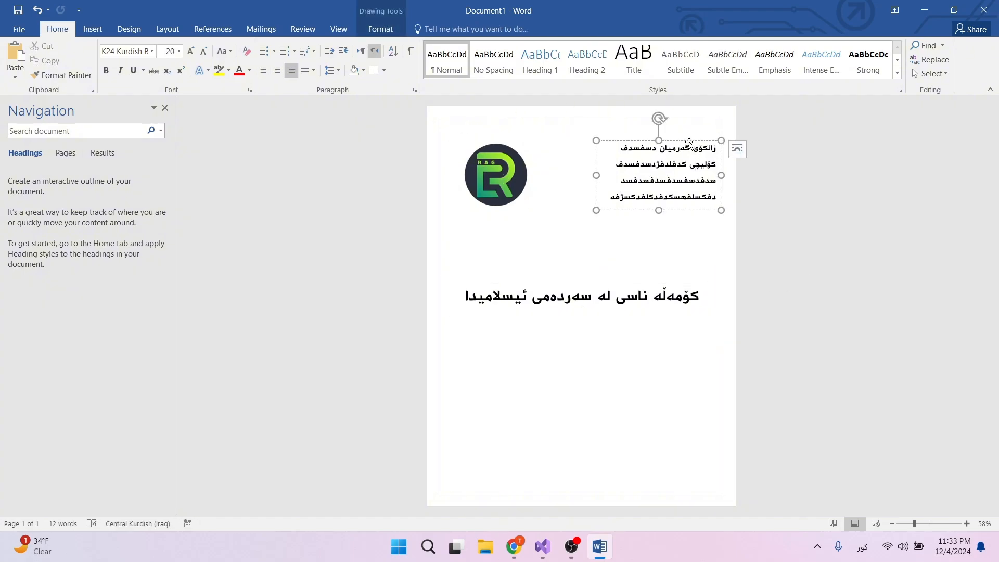
{"action": "left_click", "coordinate": [721, 151]}
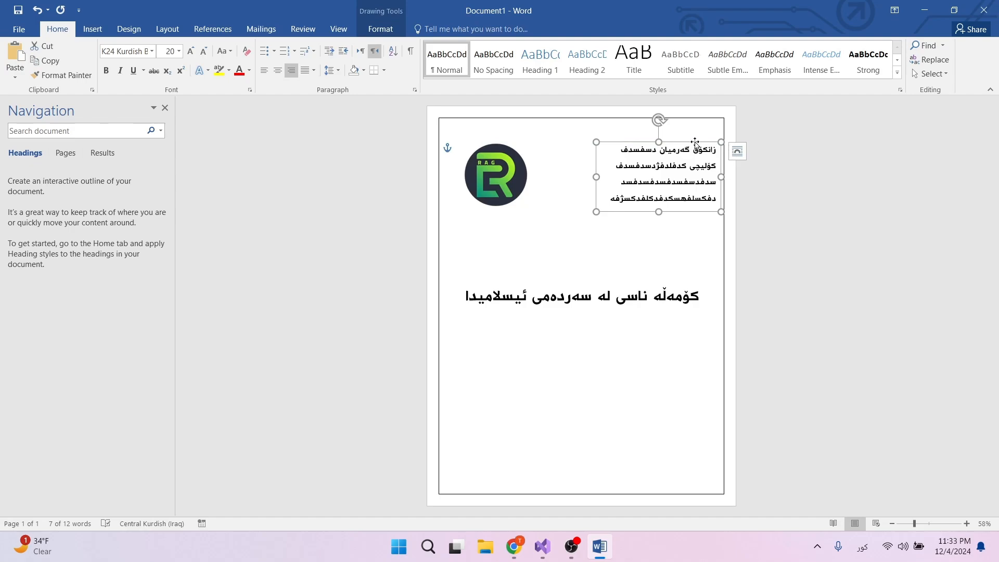
{"action": "left_click", "coordinate": [889, 226]}
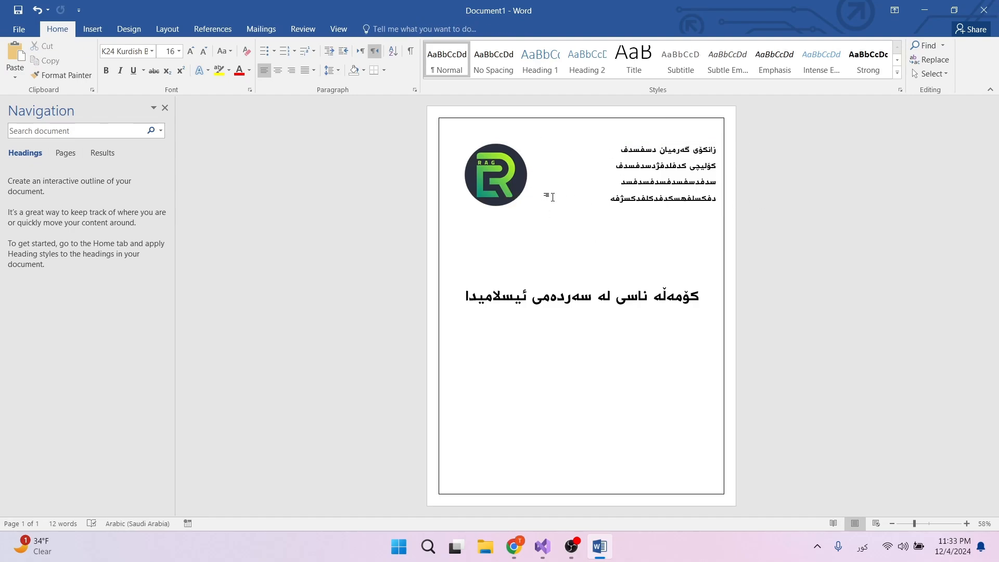
{"action": "left_click", "coordinate": [682, 152]}
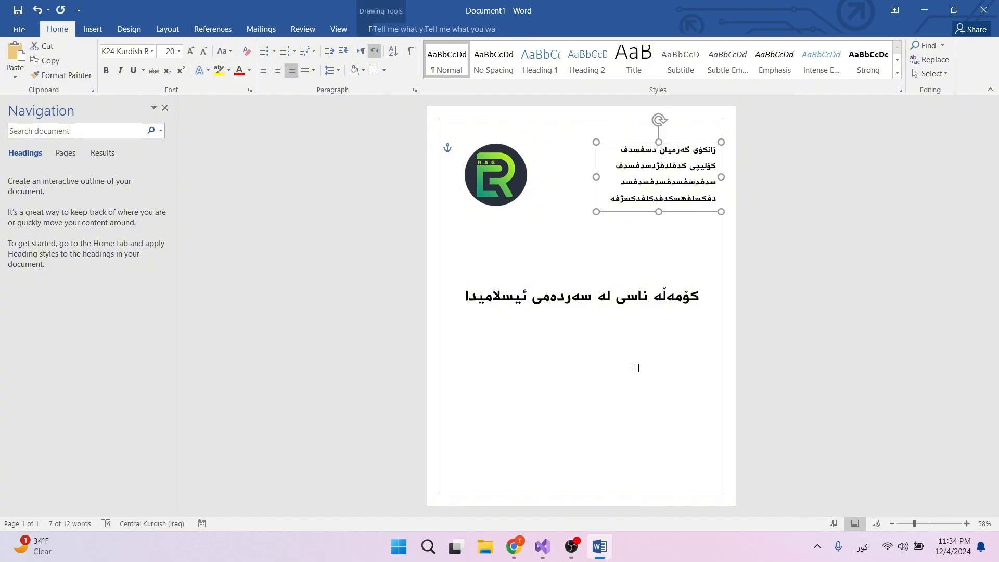
- Place a copy of the university details box in the page's lower right area and replace its first line with "ئامدە کراوە لە لایەن:"
{"action": "key", "text": "ctrl+v"}
{"action": "left_click_drag", "start_coordinate": [650, 145], "coordinate": [671, 394]}
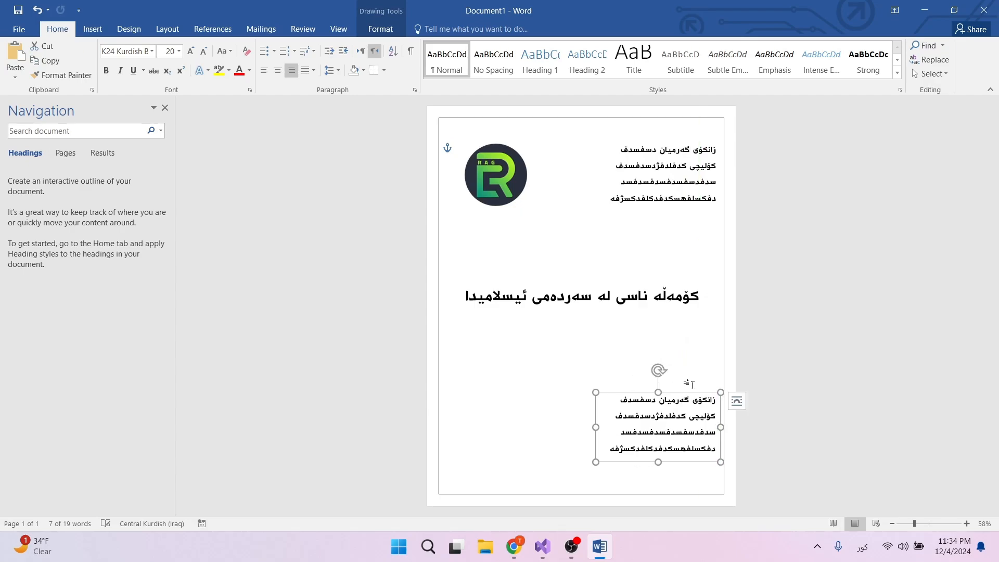
{"action": "left_click", "coordinate": [766, 404]}
{"action": "triple_click", "coordinate": [677, 408]}
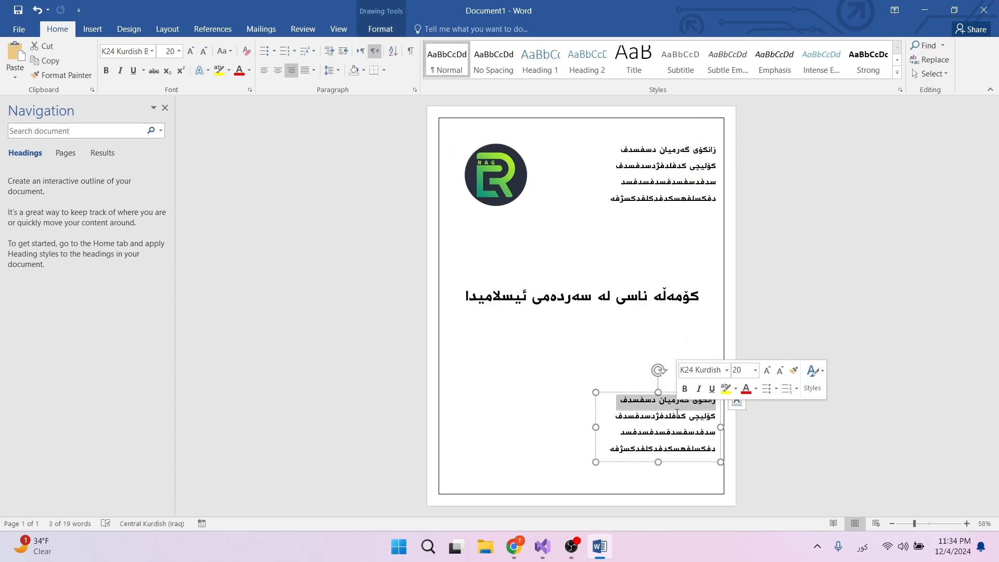
{"action": "type", "text": "ئامەدە کراوە ل"}
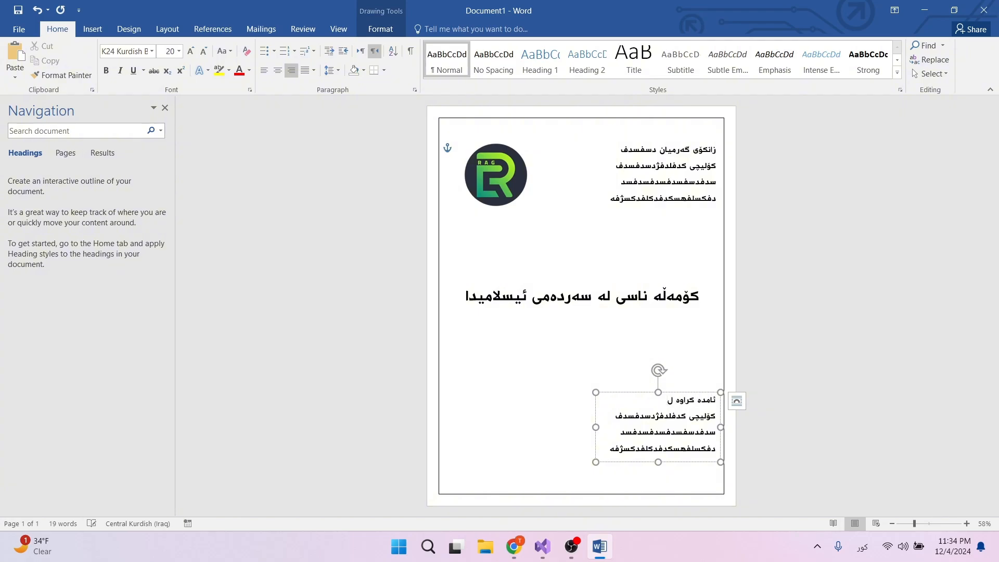
{"action": "type", "text": "ەن:"}
- Narrow the lower right text box from its left side and nudge it slightly up
{"action": "left_click_drag", "start_coordinate": [604, 429], "coordinate": [609, 427]}
{"action": "left_click_drag", "start_coordinate": [689, 392], "coordinate": [688, 389]}
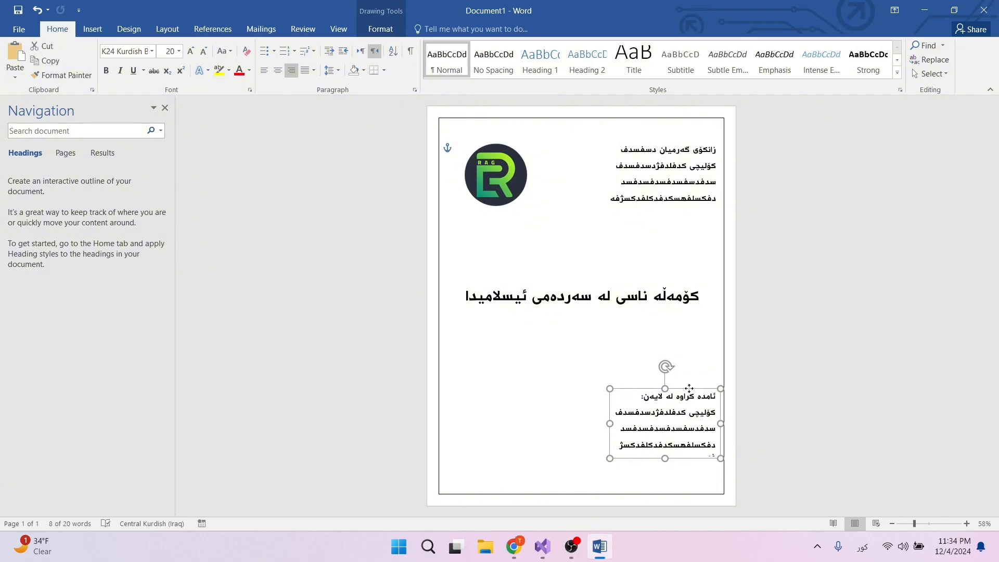
{"action": "left_click", "coordinate": [829, 350]}
- Duplicate the lower right text box and place the copy in the page's lower left area, roughly level with the original
{"action": "left_click", "coordinate": [694, 426]}
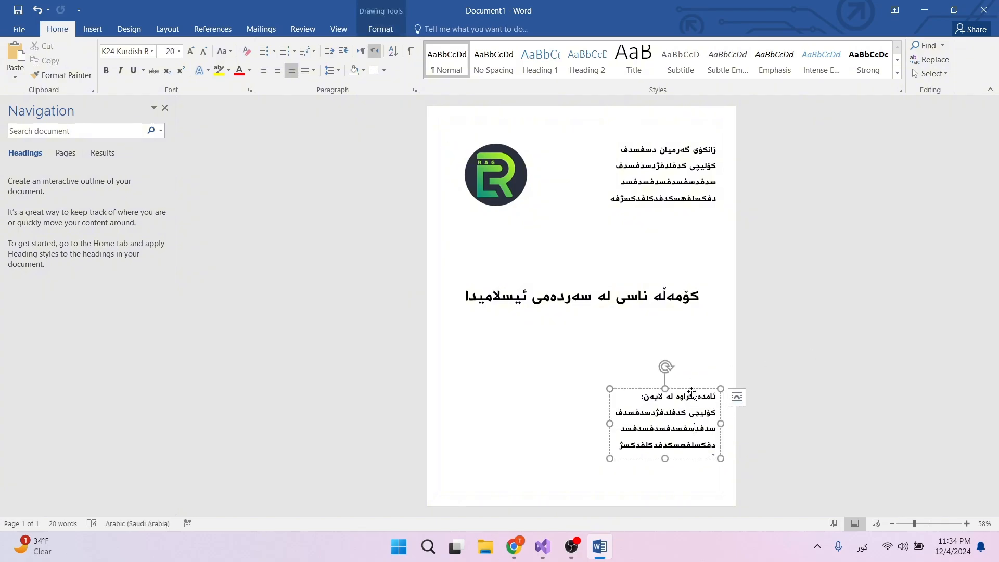
{"action": "key", "text": "ctrl+c"}
{"action": "left_click", "coordinate": [528, 401]}
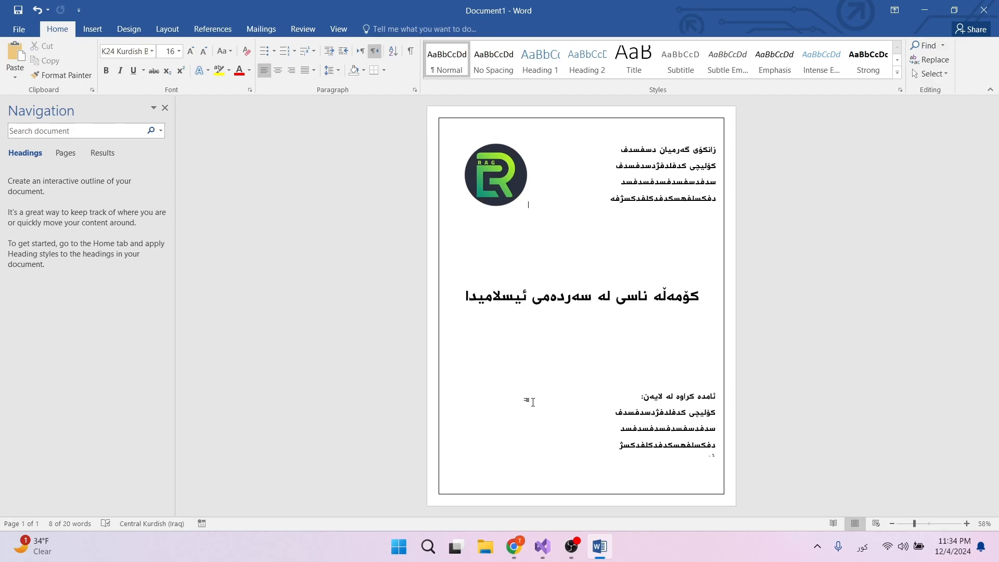
{"action": "key", "text": "ctrl+v"}
{"action": "mouse_move", "coordinate": [658, 142]}
{"action": "left_mouse_down"}
{"action": "mouse_move", "coordinate": [533, 385]}
{"action": "mouse_move", "coordinate": [510, 386]}
{"action": "left_mouse_up"}
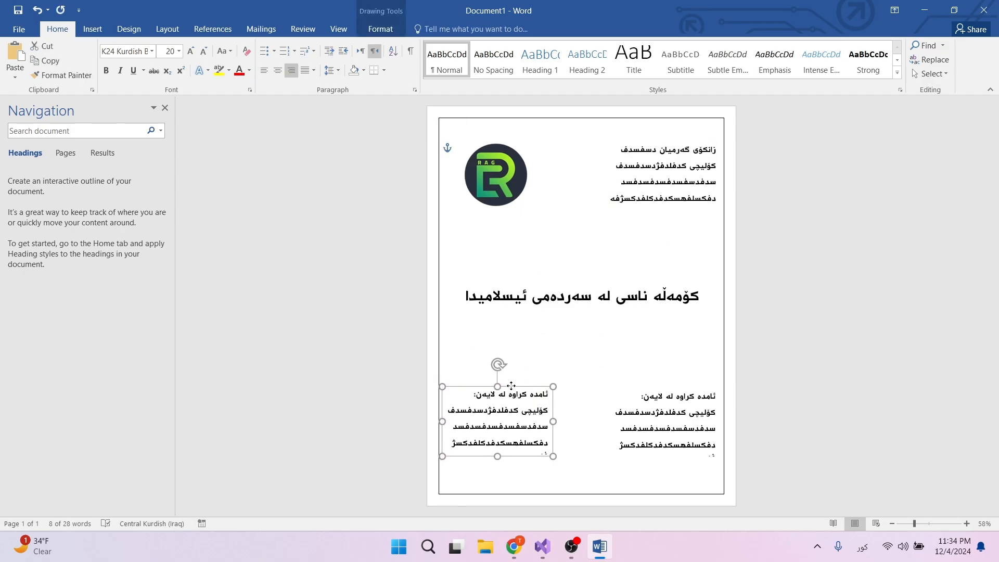
- Replace the lower left box's first line with "ناوی بابەت : کۆمەڵ ناسی" and delete its remaining lines of text
{"action": "left_click", "coordinate": [553, 400]}
{"action": "triple_click", "coordinate": [535, 418]}
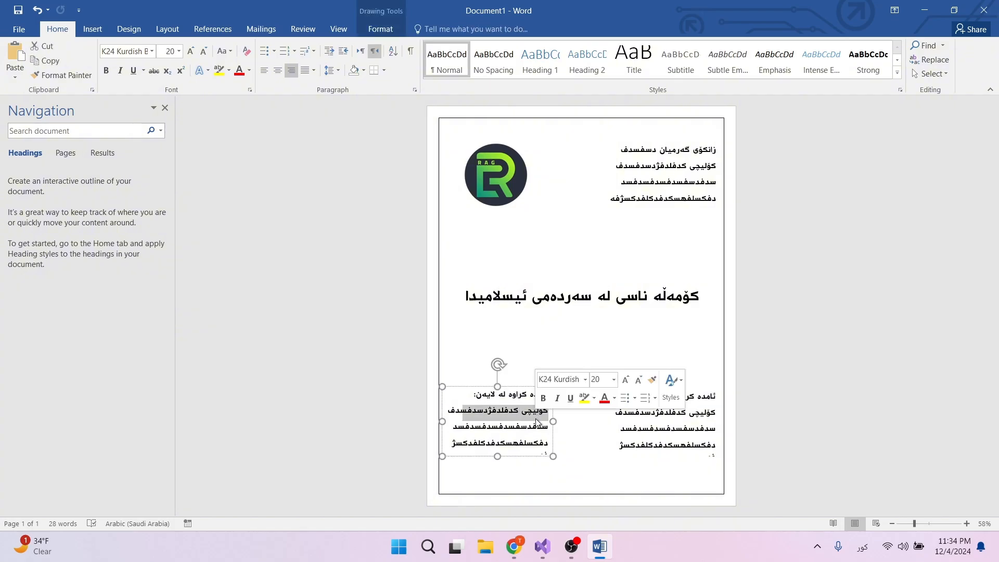
{"action": "left_click", "coordinate": [517, 405]}
{"action": "triple_click", "coordinate": [516, 398]}
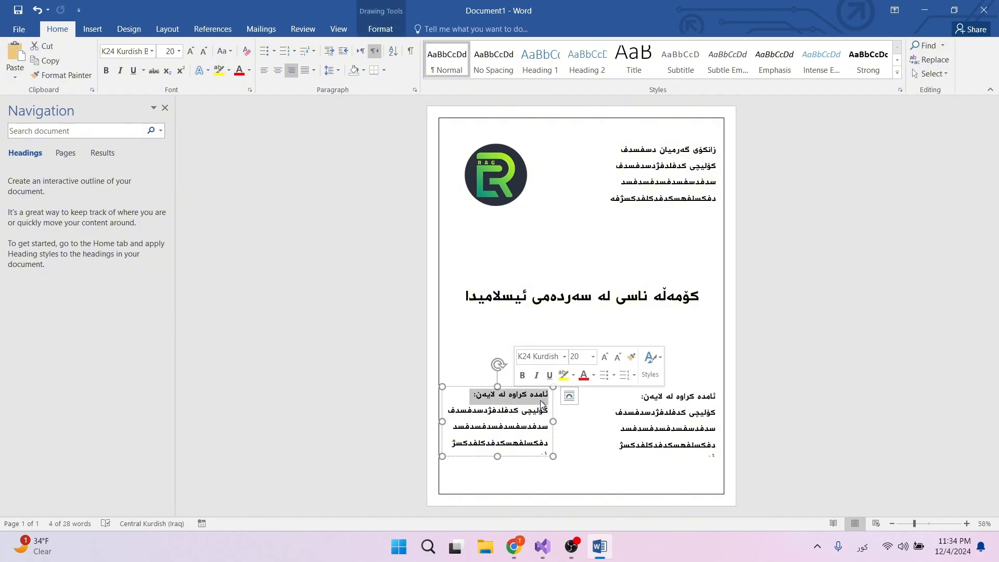
{"action": "type", "text": "ناوی بابەت"}
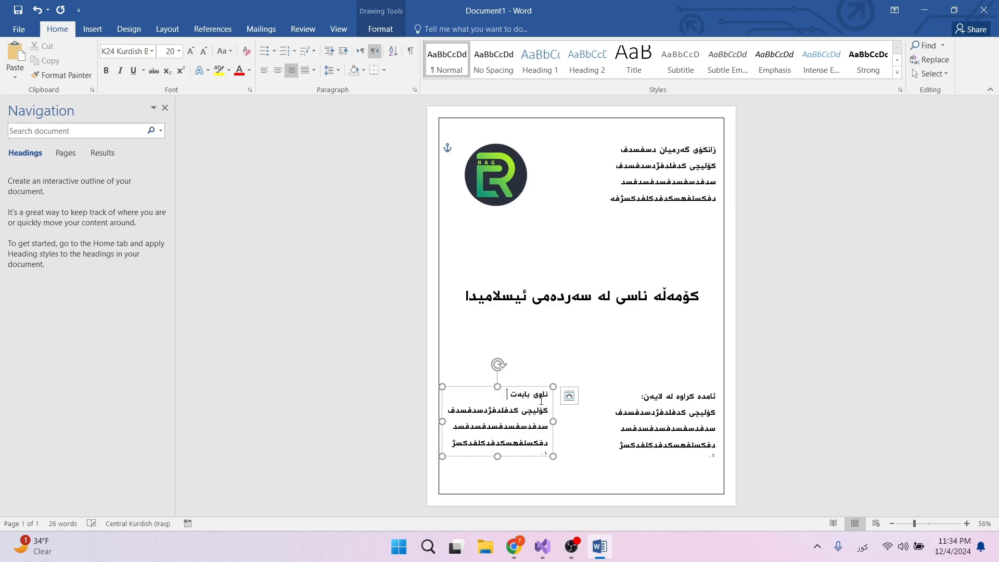
{"action": "type", "text": " : کۆح"}
{"action": "left_click_drag", "start_coordinate": [453, 446], "coordinate": [542, 414]}
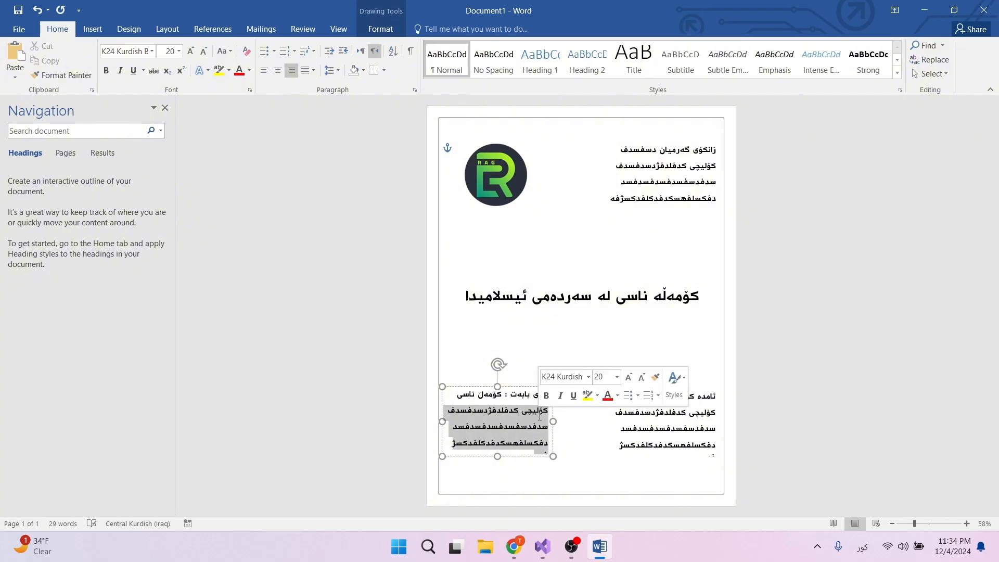
{"action": "key", "text": "BackSpace"}
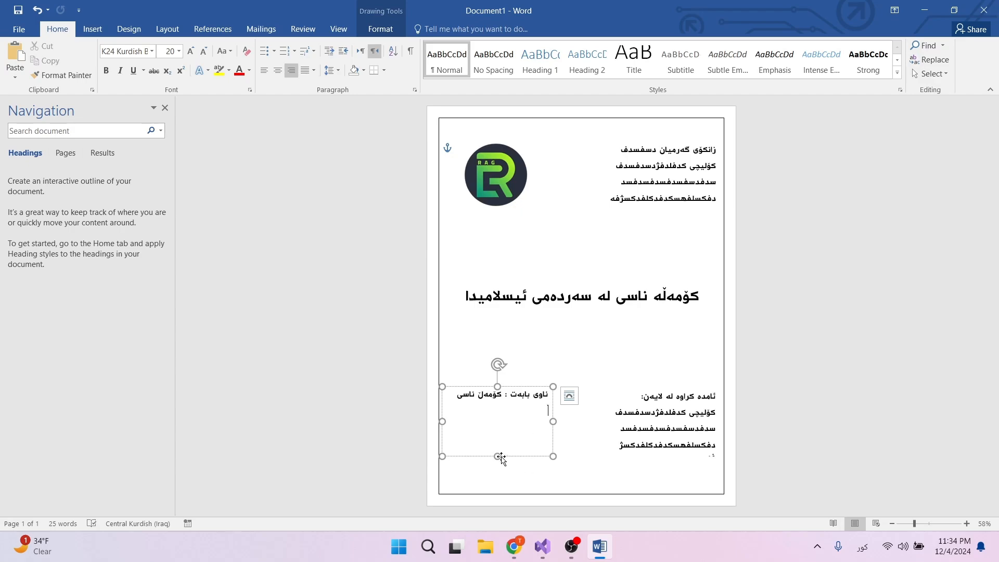
- Shorten the lower left text box and adjust its position so its line sits roughly level with the lower right box's first line
{"action": "left_click_drag", "start_coordinate": [500, 456], "coordinate": [498, 431]}
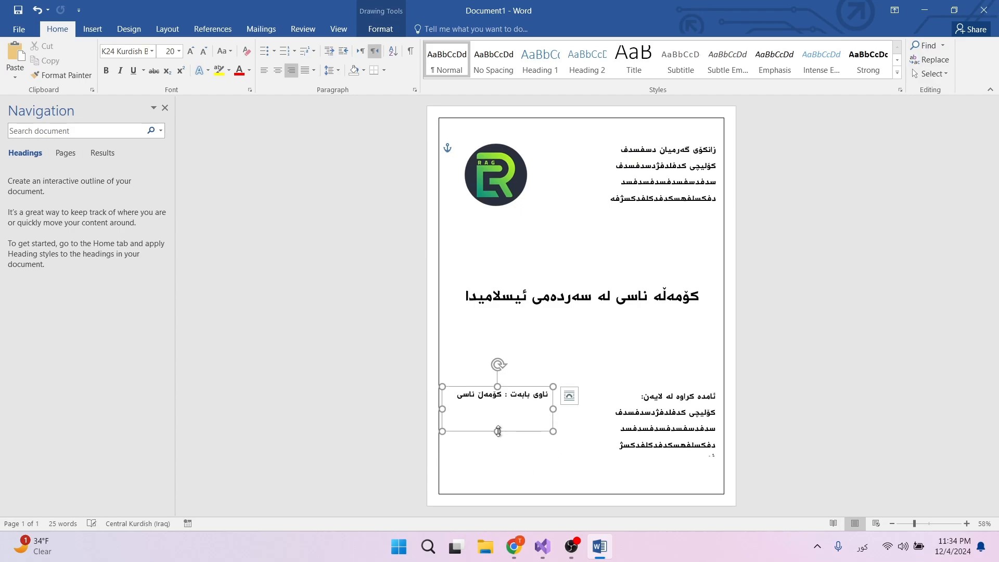
{"action": "mouse_move", "coordinate": [508, 387]}
{"action": "left_mouse_down"}
{"action": "mouse_move", "coordinate": [637, 391]}
{"action": "mouse_move", "coordinate": [511, 393]}
{"action": "left_mouse_up"}
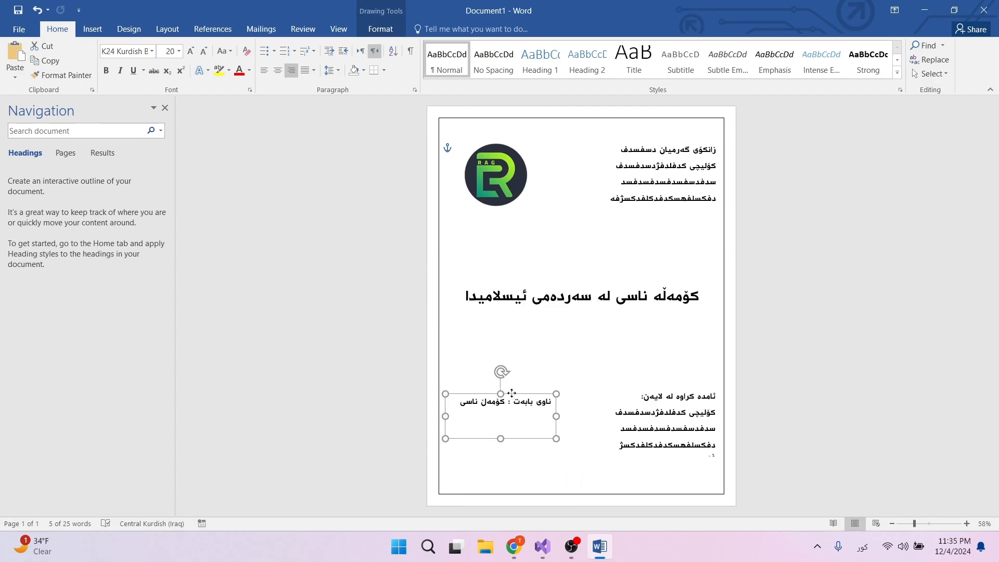
{"action": "left_click", "coordinate": [597, 390]}
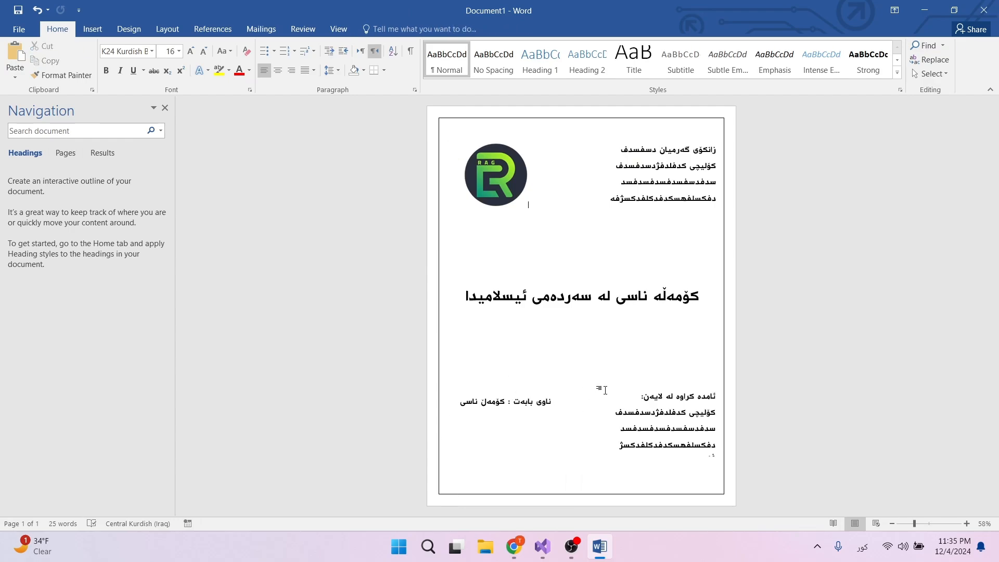
{"action": "left_click", "coordinate": [541, 395]}
{"action": "left_click_drag", "start_coordinate": [535, 392], "coordinate": [533, 389]}
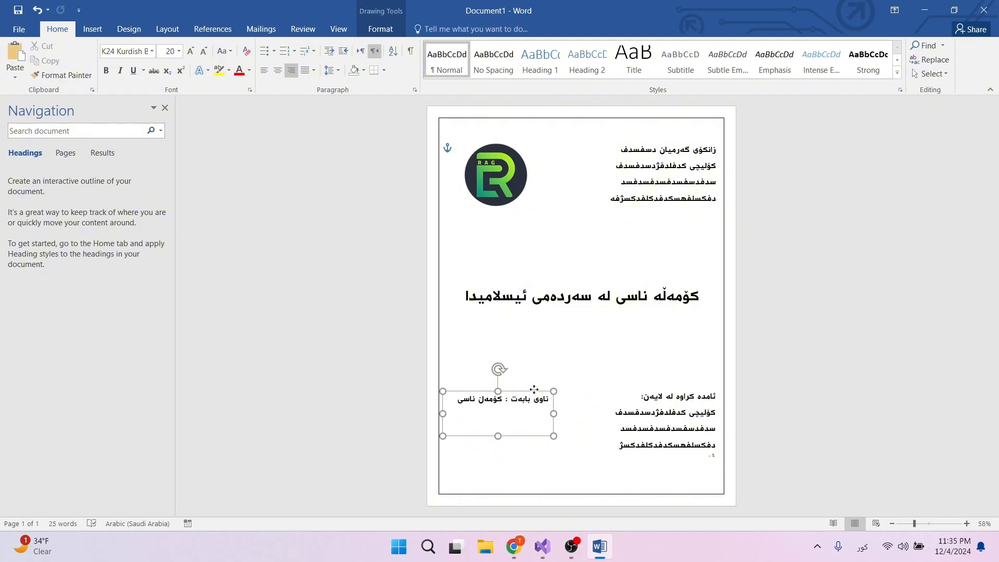
{"action": "left_click", "coordinate": [578, 369]}
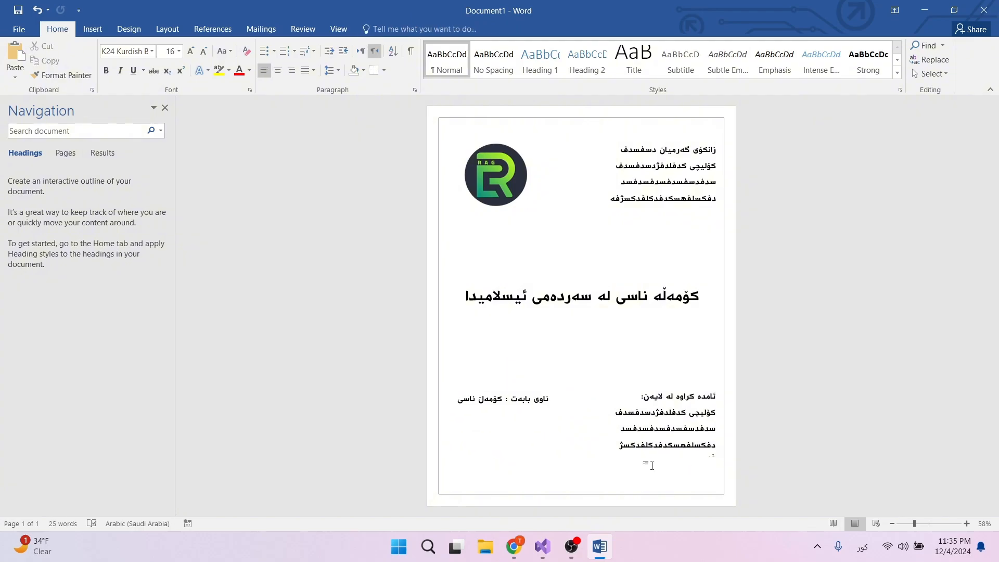
- Duplicate the lower left text box and place the copy near the page's bottom centre
{"action": "left_click", "coordinate": [544, 401]}
{"action": "left_click", "coordinate": [536, 391]}
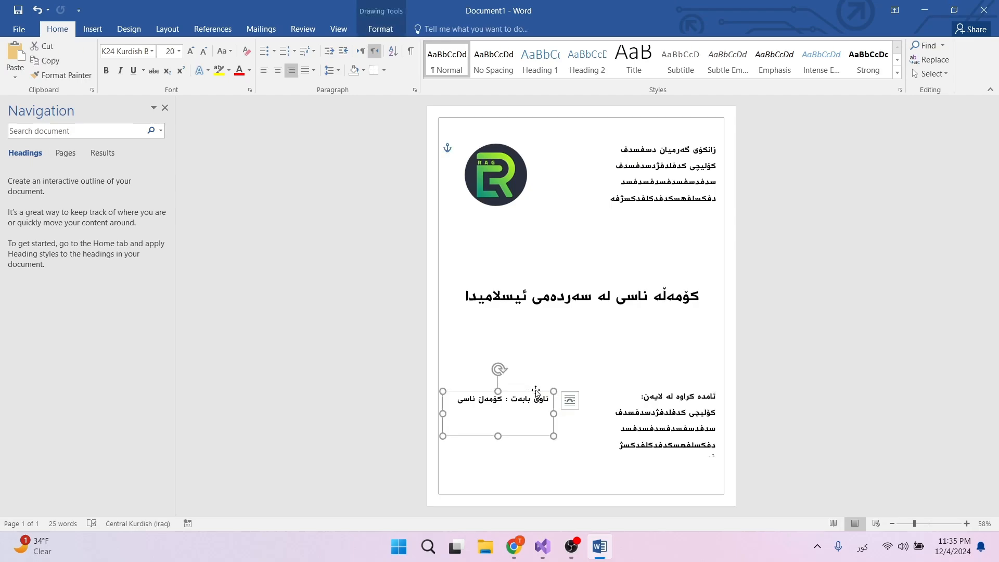
{"action": "key", "text": "ctrl+c"}
{"action": "key", "text": "ctrl+v"}
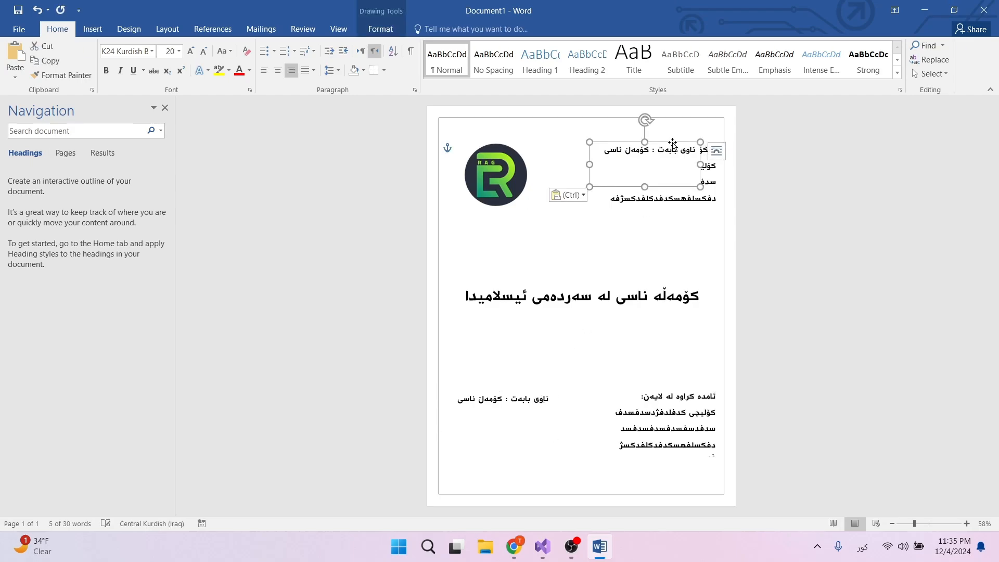
{"action": "left_click_drag", "start_coordinate": [672, 143], "coordinate": [578, 467]}
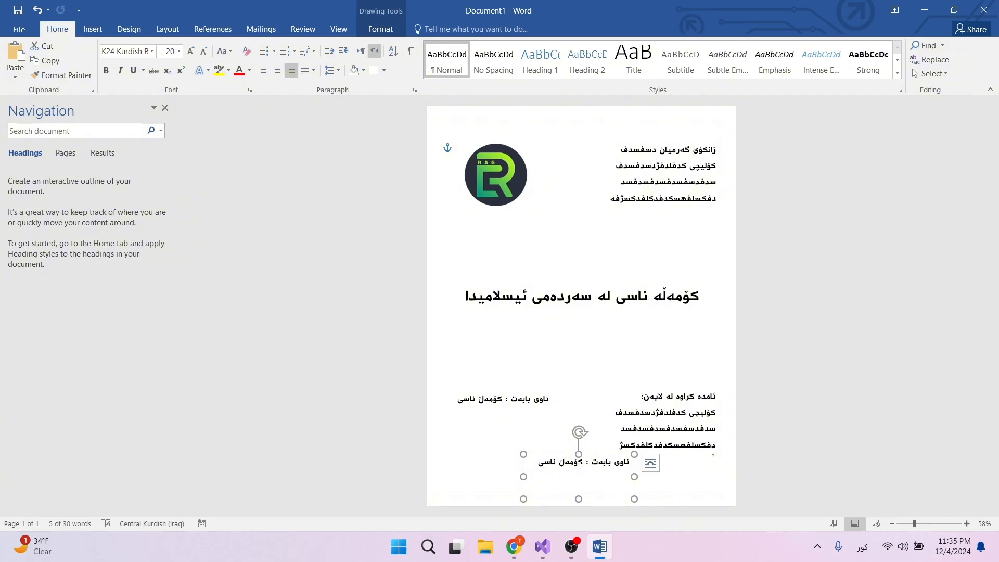
- Clear the copied box's text, shorten it to one line's height and keep it just above the bottom page border
{"action": "key", "text": "ctrl+a"}
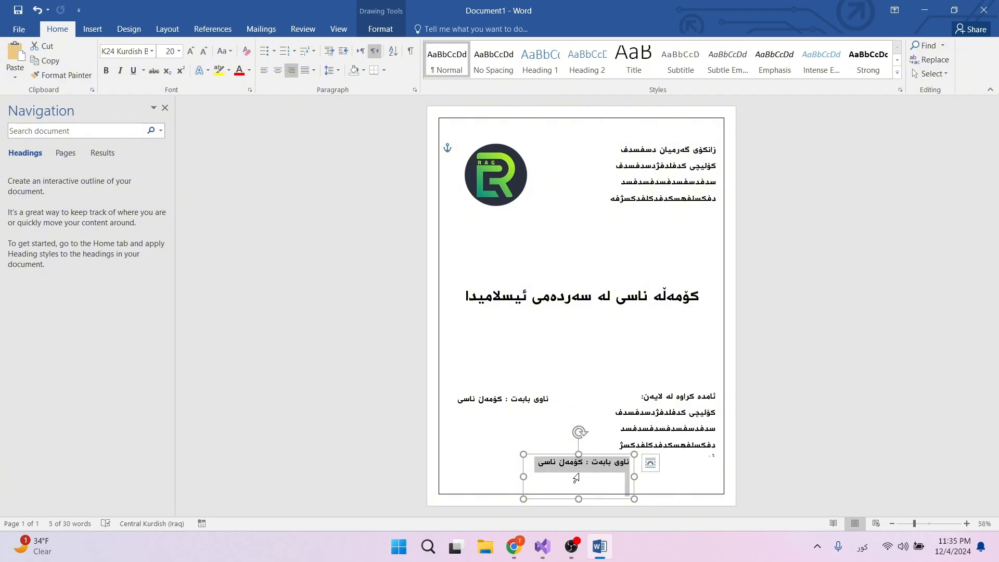
{"action": "key", "text": "BackSpace"}
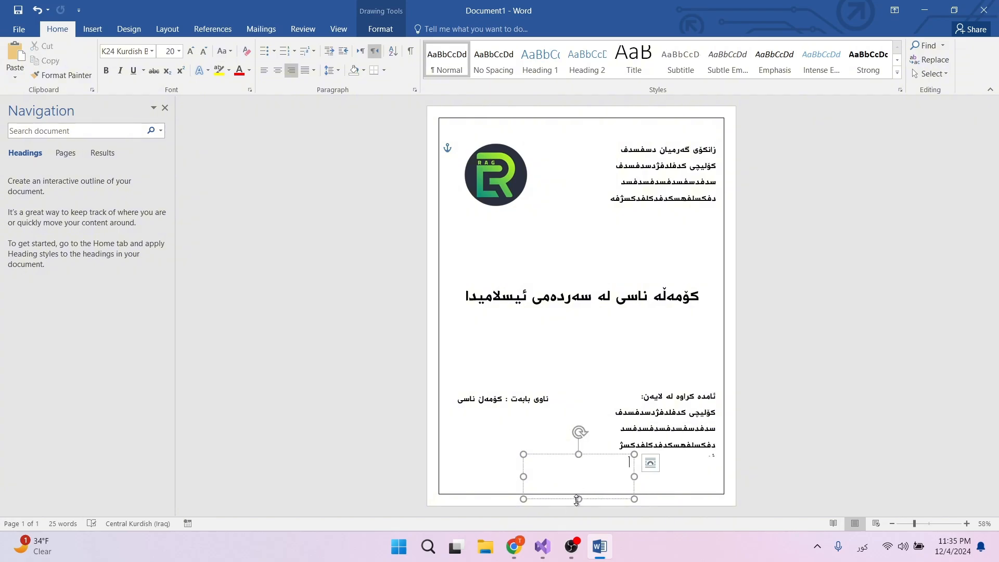
{"action": "left_click_drag", "start_coordinate": [576, 499], "coordinate": [580, 478]}
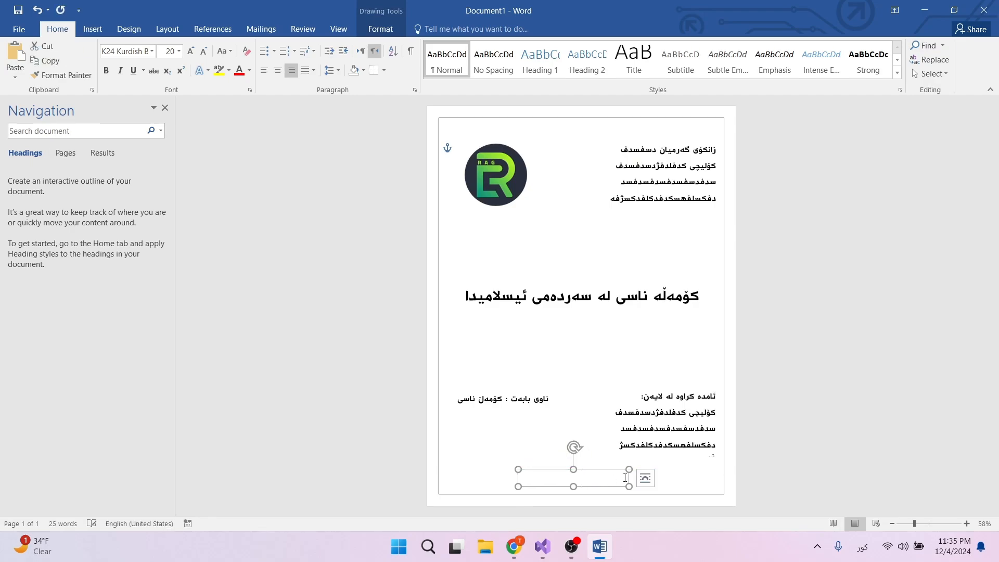
{"action": "key", "text": "Delete"}
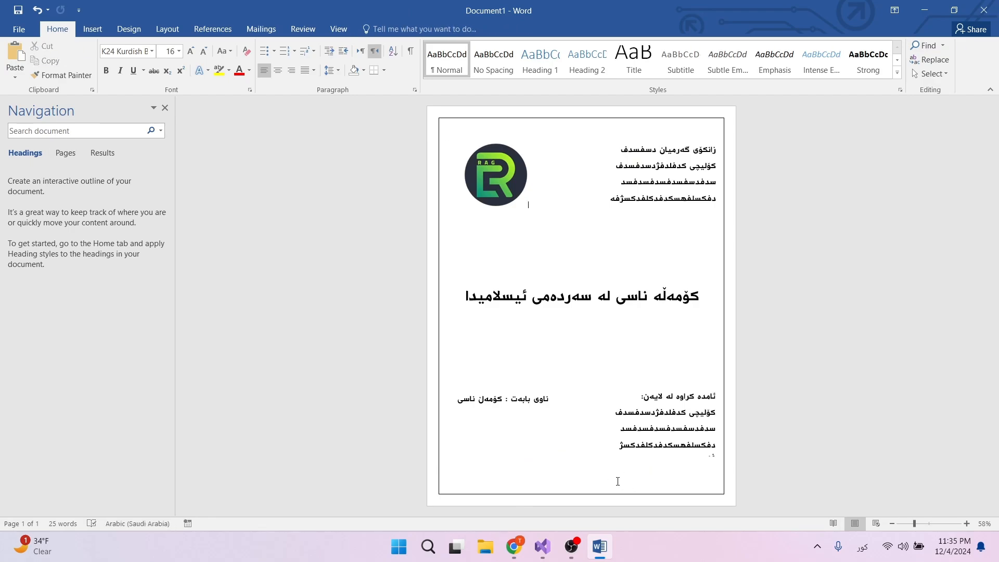
{"action": "key", "text": "ctrl+z"}
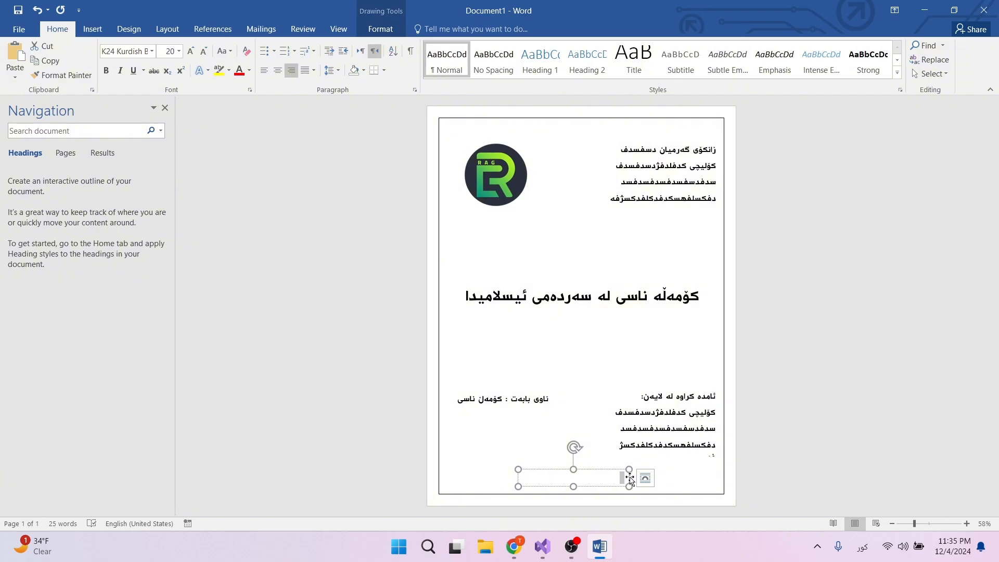
- Move the empty bottom text box against the right page border and widen it to span almost to the left border
{"action": "left_click", "coordinate": [926, 522]}
{"action": "left_click_drag", "start_coordinate": [656, 480], "coordinate": [797, 483]}
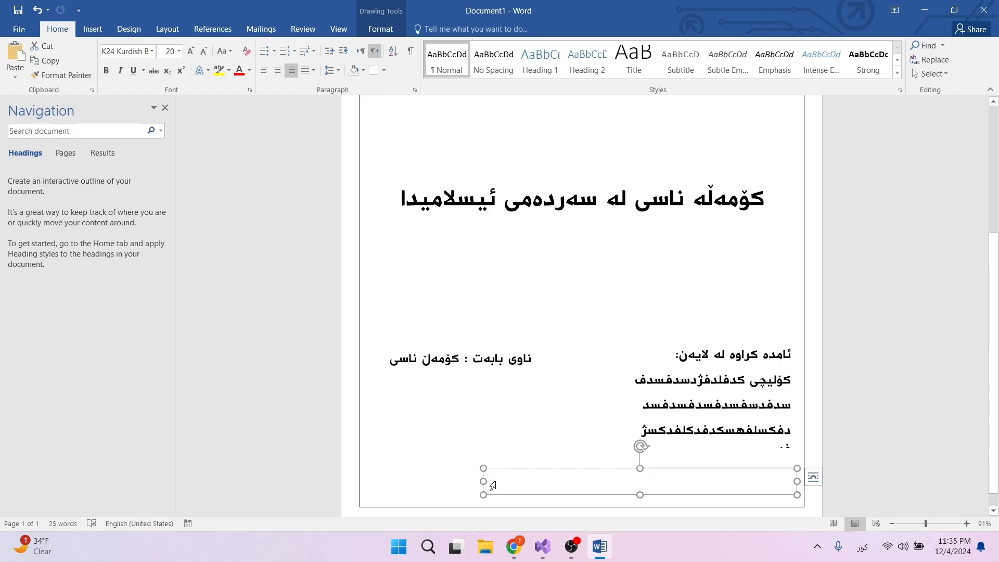
{"action": "left_click_drag", "start_coordinate": [483, 481], "coordinate": [366, 479]}
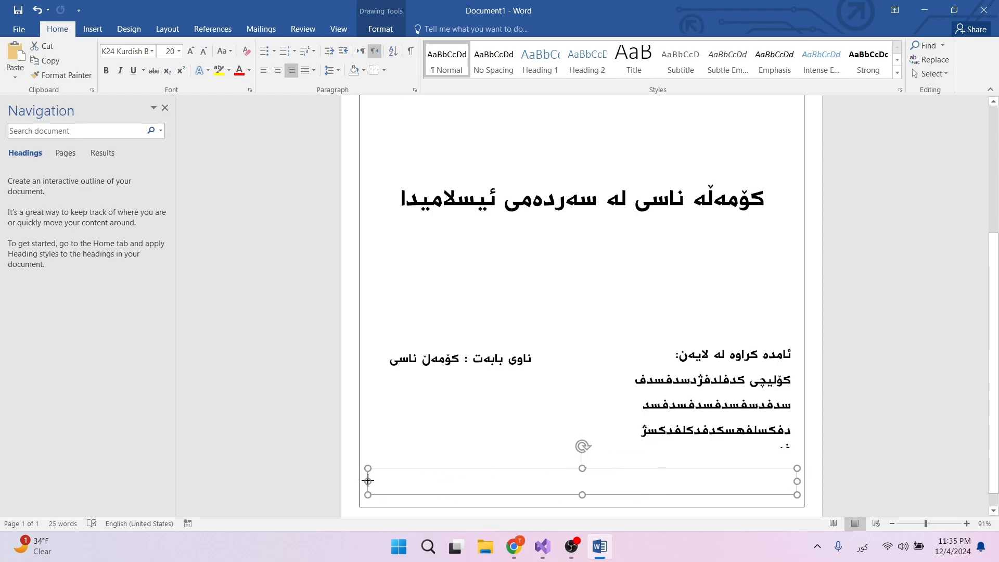
{"action": "left_click", "coordinate": [447, 484]}
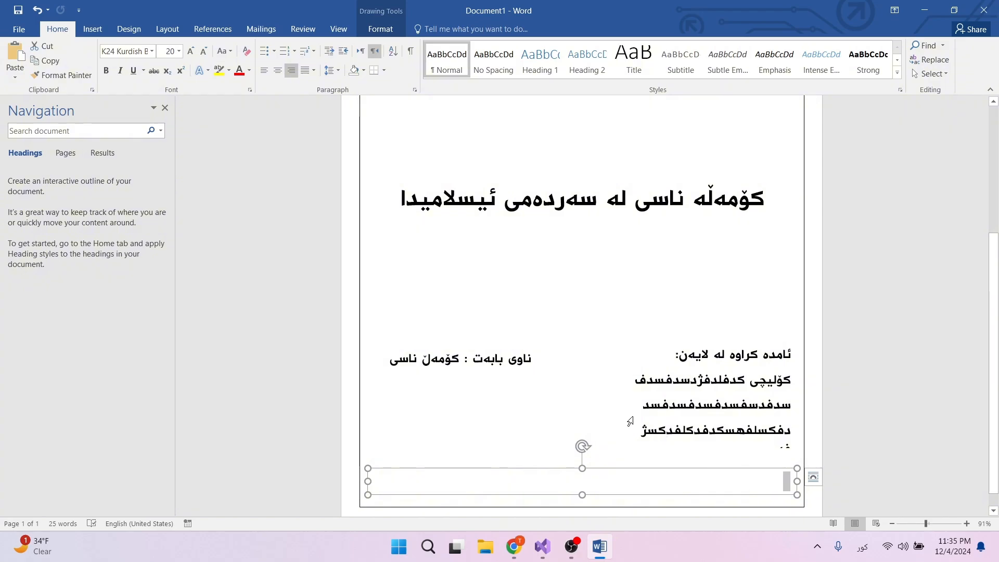
{"action": "left_click", "coordinate": [676, 323]}
{"action": "scroll", "coordinate": [707, 442], "scroll_direction": "down", "scroll_amount": 4}
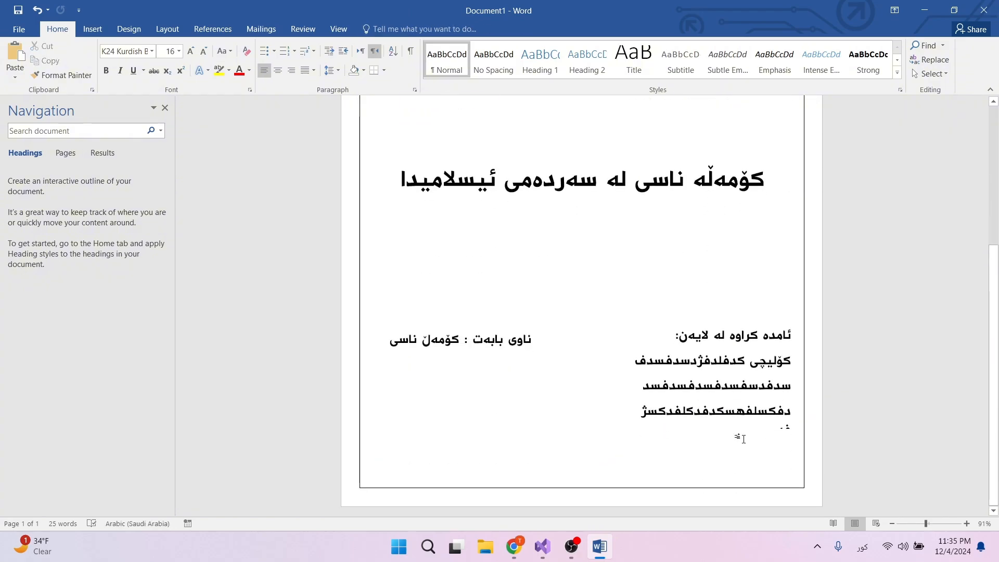
- Enter "٢٧٢٤" in the empty bottom text box
{"action": "left_click", "coordinate": [747, 462]}
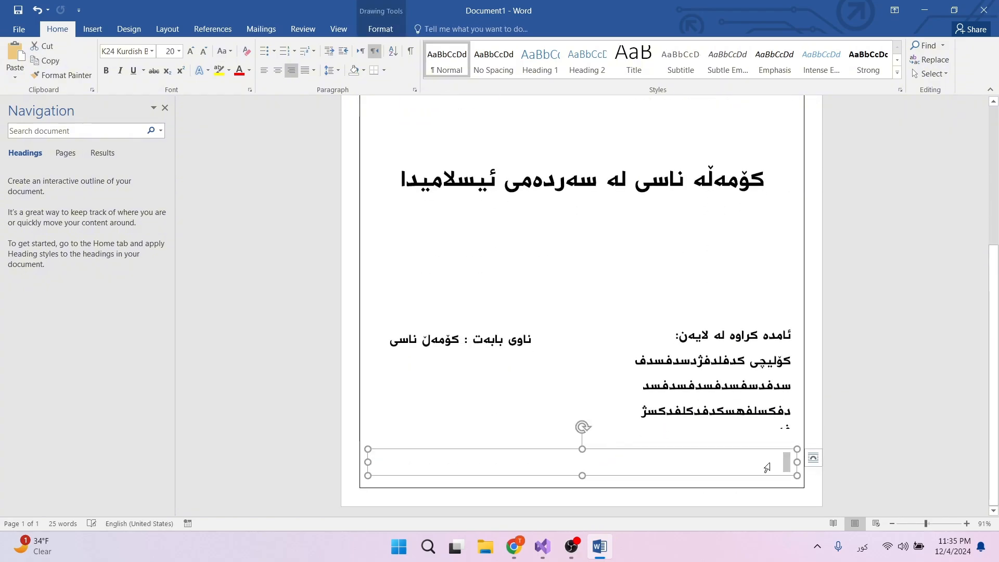
{"action": "type", "text": "۲۰۰"}
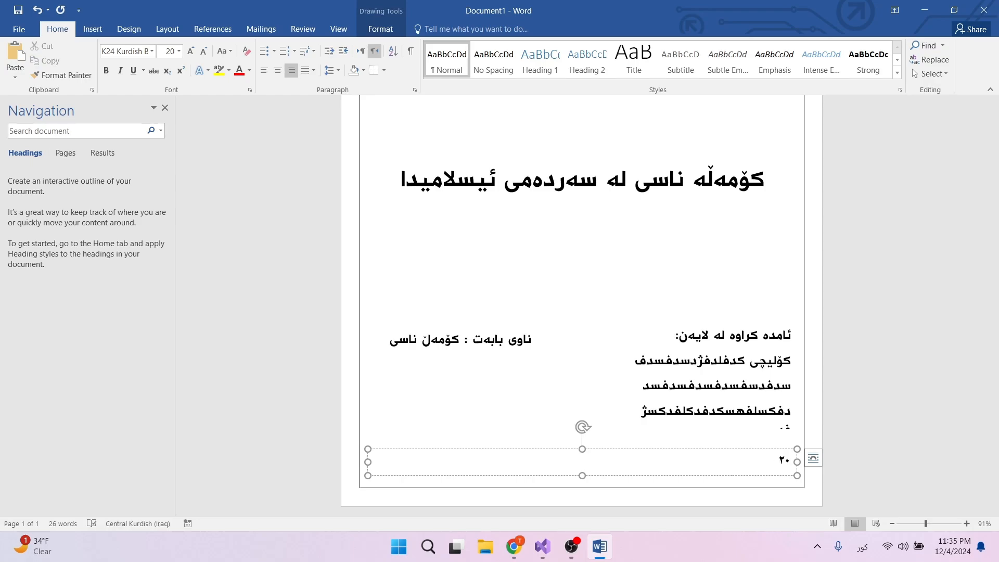
{"action": "key", "text": "BackSpace"}
{"action": "type", "text": "۰۷"}
{"action": "key", "text": "BackSpace"}
{"action": "key", "text": "BackSpace"}
{"action": "type", "text": "۷۲"}
{"action": "type", "text": "٤"}
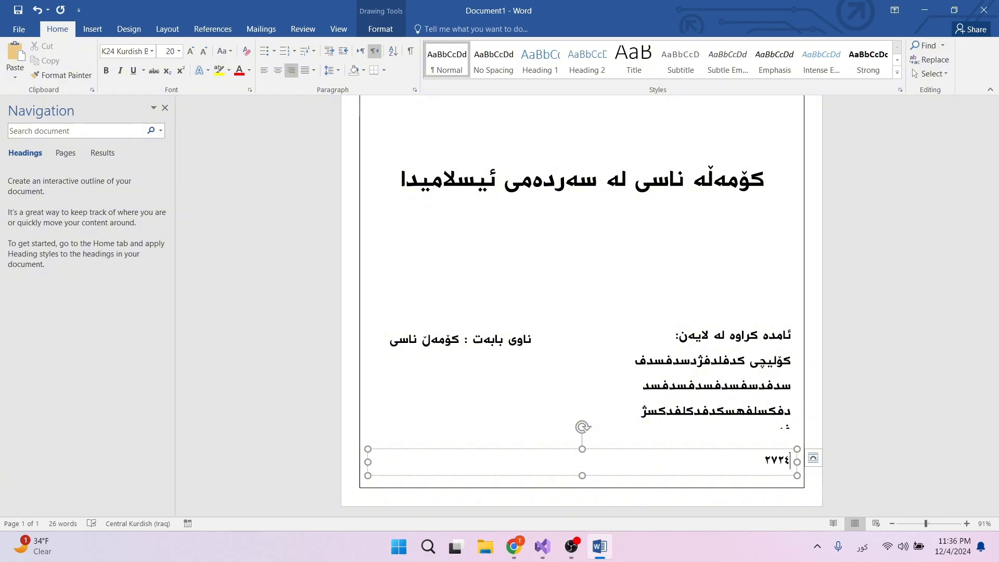
- Extend the bottom box's number with "-٢٣٢٣" and add "٢٣٢٣٧٢" near the middle of the same line
{"action": "type", "text": "-۳"}
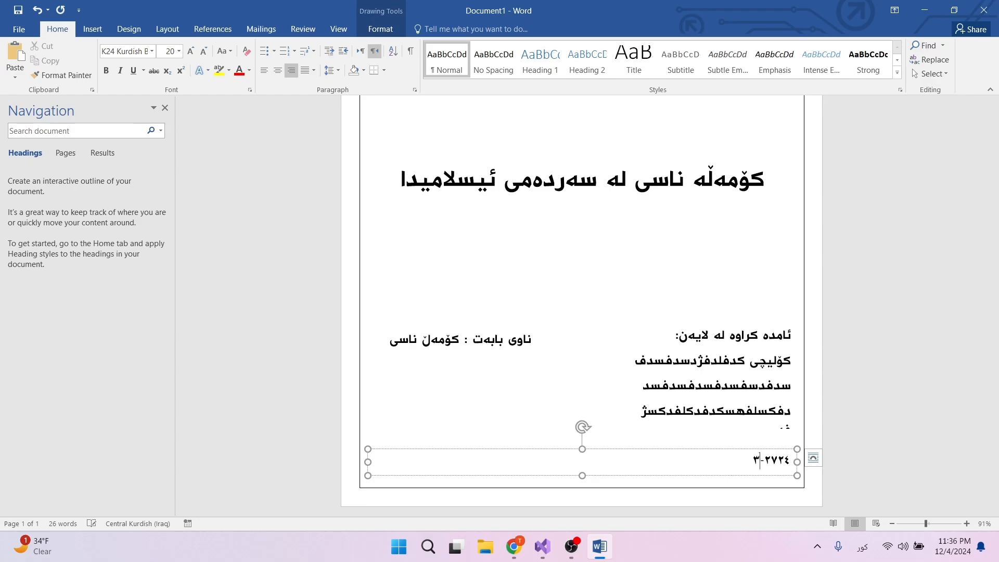
{"action": "type", "text": "٠٢"}
{"action": "key", "text": "BackSpace"}
{"action": "key", "text": "BackSpace"}
{"action": "key", "text": "BackSpace"}
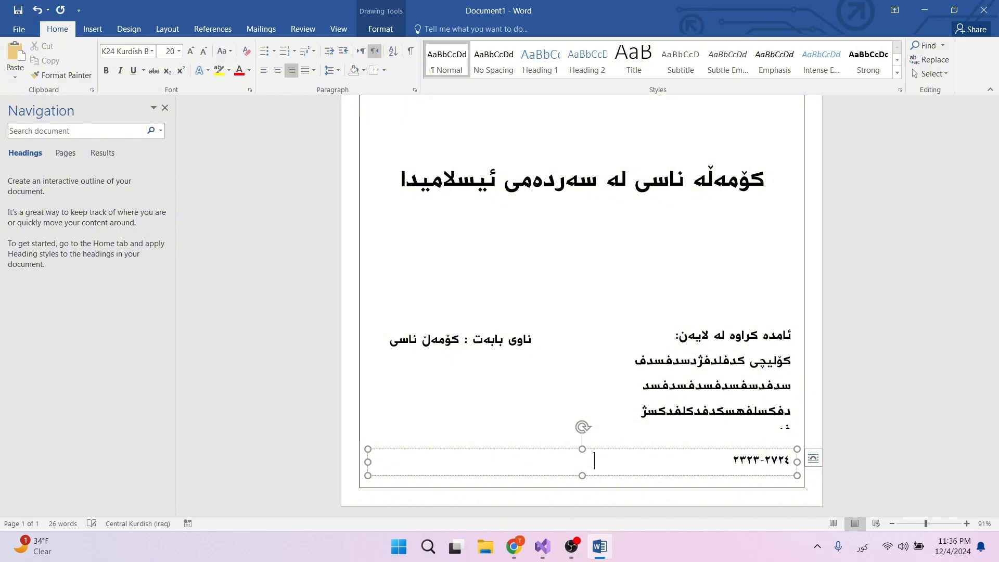
{"action": "type", "text": "٢٣٢٣٧٢"}
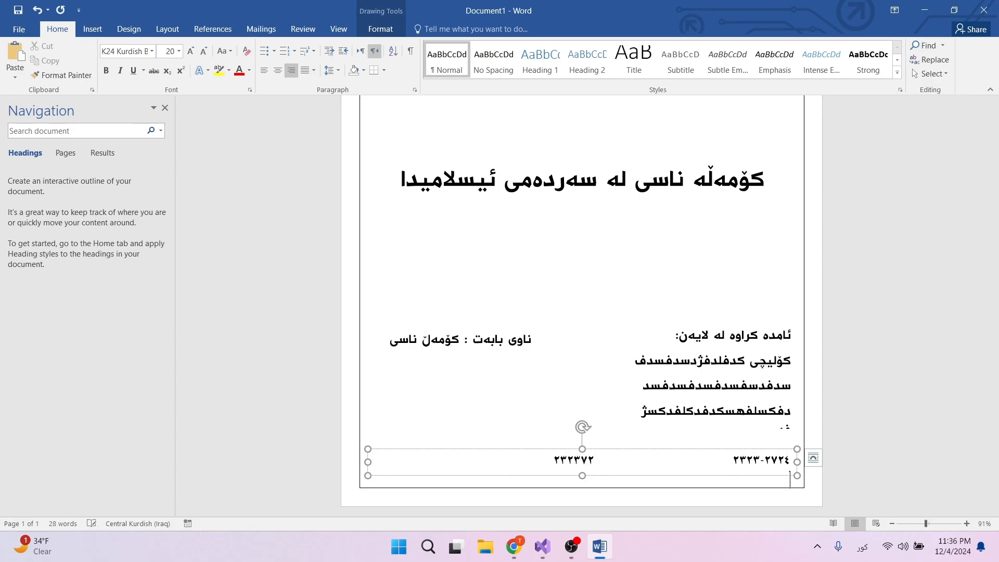
- Remove the excess spacing in the bottom box and add "٣٤٣٤٣" at the left end of the number line
{"action": "key", "text": "BackSpace"}
{"action": "key", "text": "BackSpace"}
{"action": "key", "text": "BackSpace"}
{"action": "key", "text": "BackSpace"}
{"action": "key", "text": "BackSpace"}
{"action": "key", "text": "BackSpace"}
{"action": "key", "text": "BackSpace"}
{"action": "type", "text": "٣٤٣٤٣"}
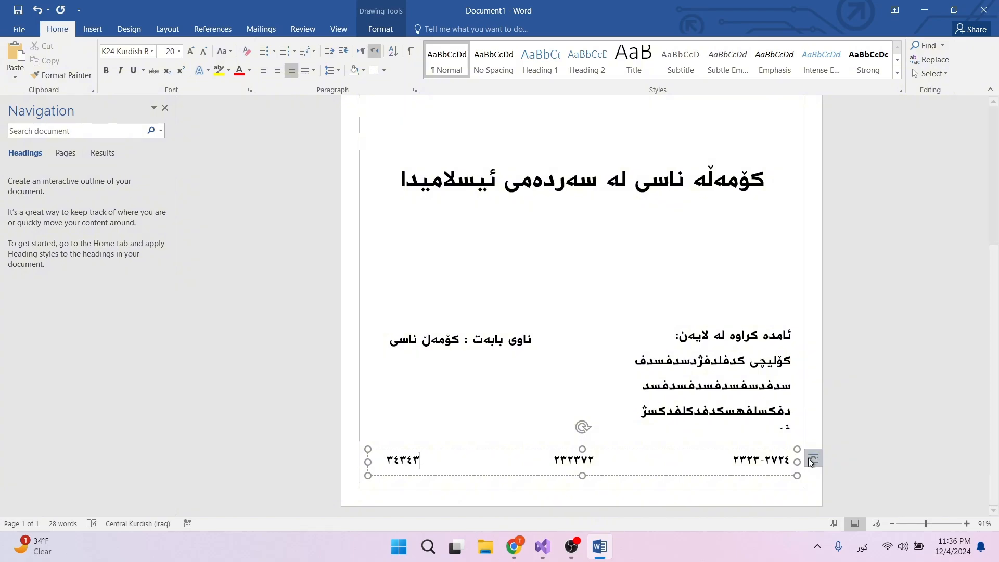
{"action": "left_click", "coordinate": [585, 376]}
- Enlarge the round logo slightly in proportion, extending it toward its lower-right corner, with the whole cover page in view
{"action": "scroll", "coordinate": [585, 376], "scroll_direction": "up", "scroll_amount": 5}
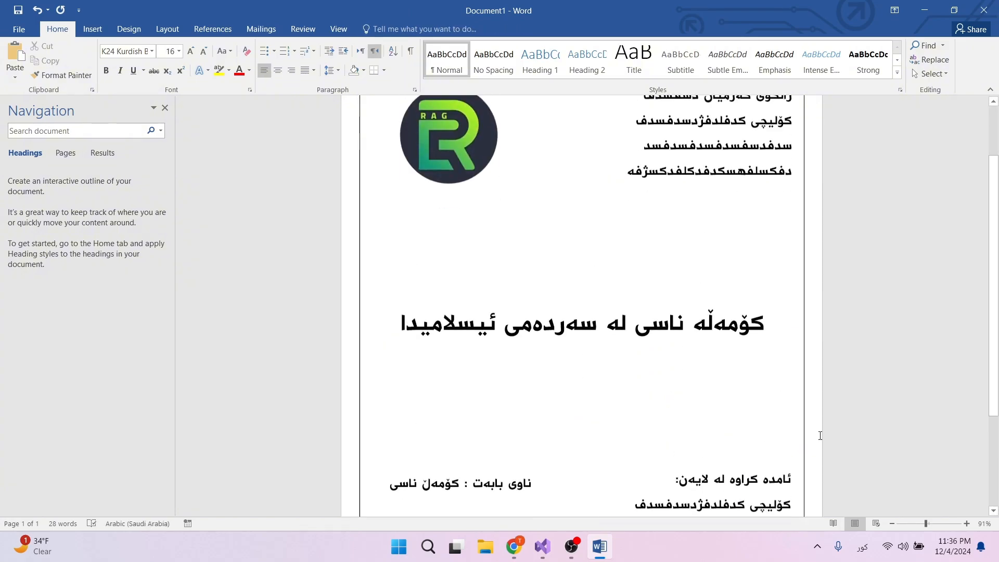
{"action": "left_click", "coordinate": [919, 523]}
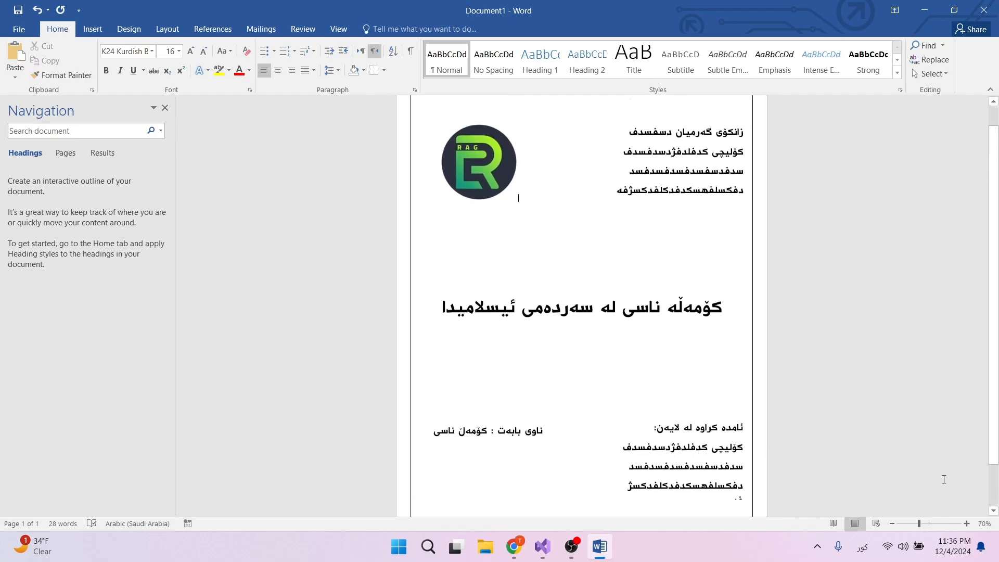
{"action": "left_click", "coordinate": [909, 523]}
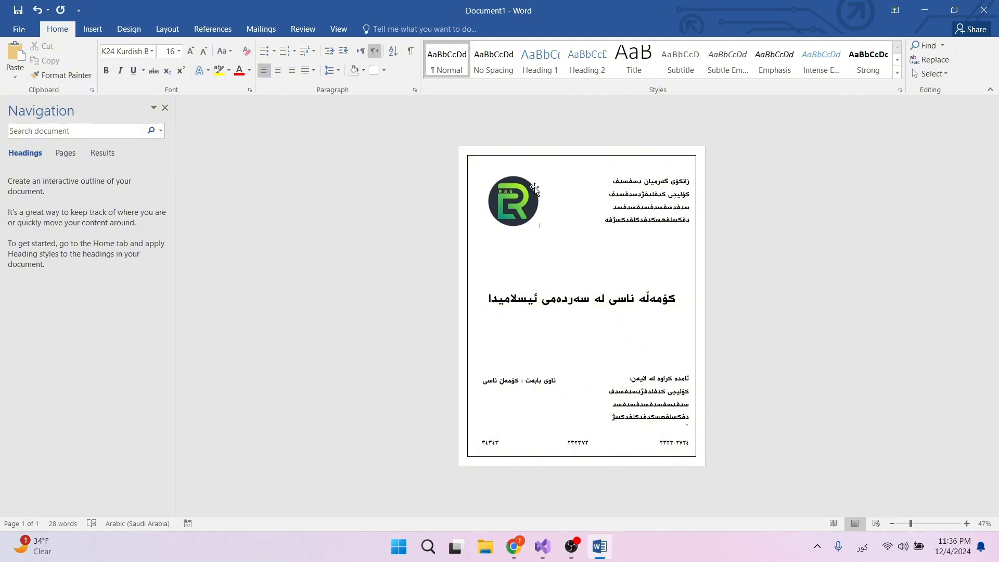
{"action": "left_click", "coordinate": [521, 219]}
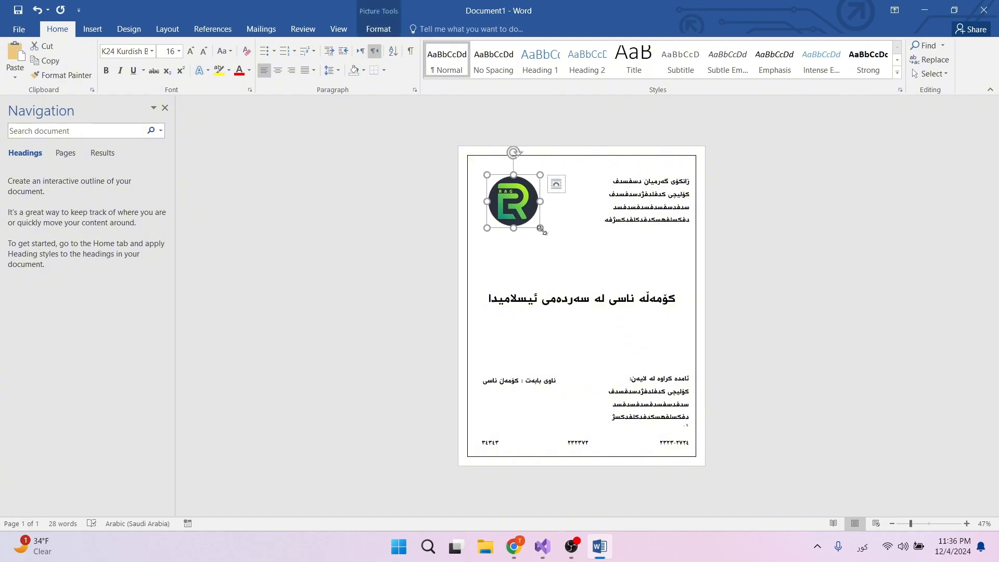
{"action": "left_click_drag", "start_coordinate": [541, 229], "coordinate": [546, 232]}
{"action": "left_click", "coordinate": [855, 278]}
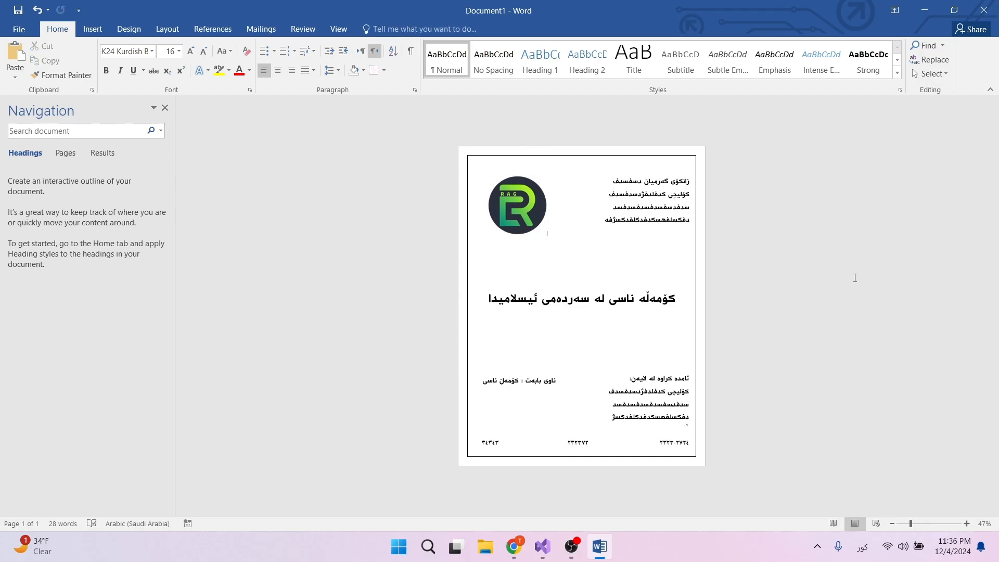